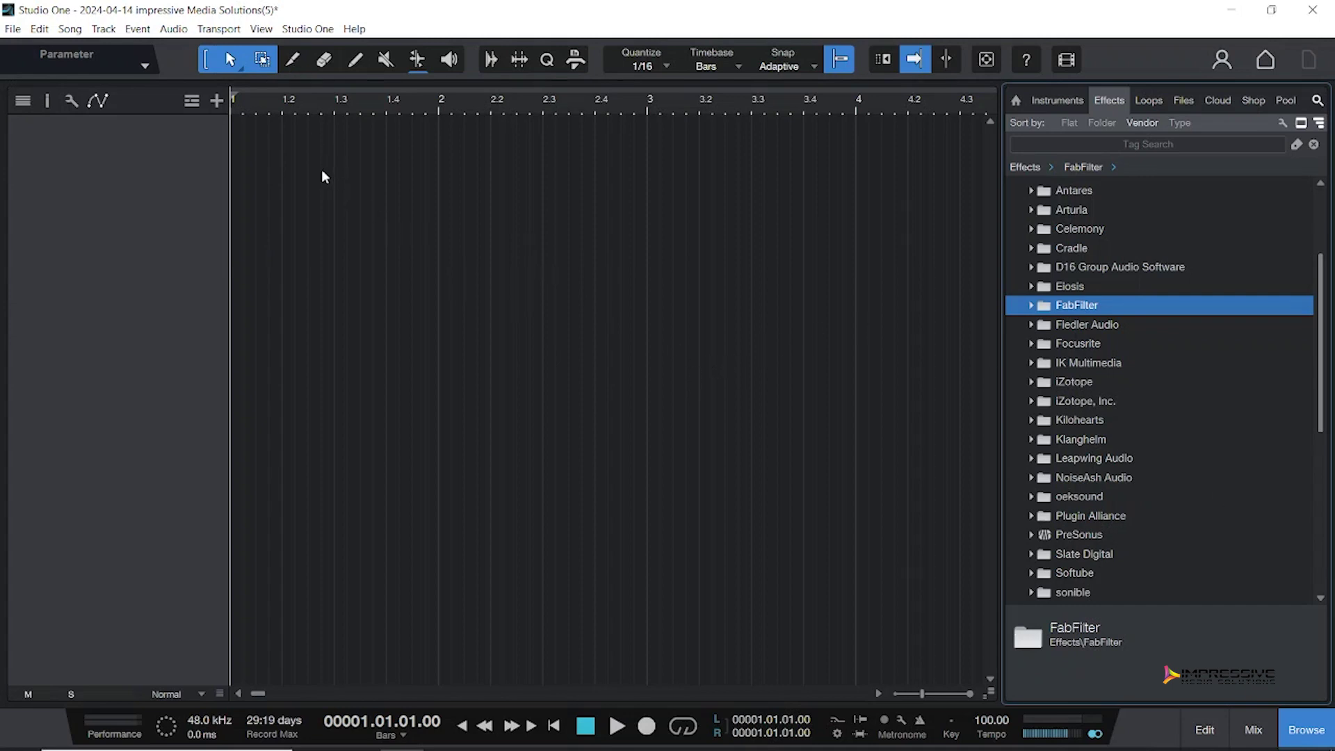
List the Drum One Shots sample files and set a loop range from bar 1 to bar 2.
left_click(1186, 101)
scroll(1187, 354, "down", 5)
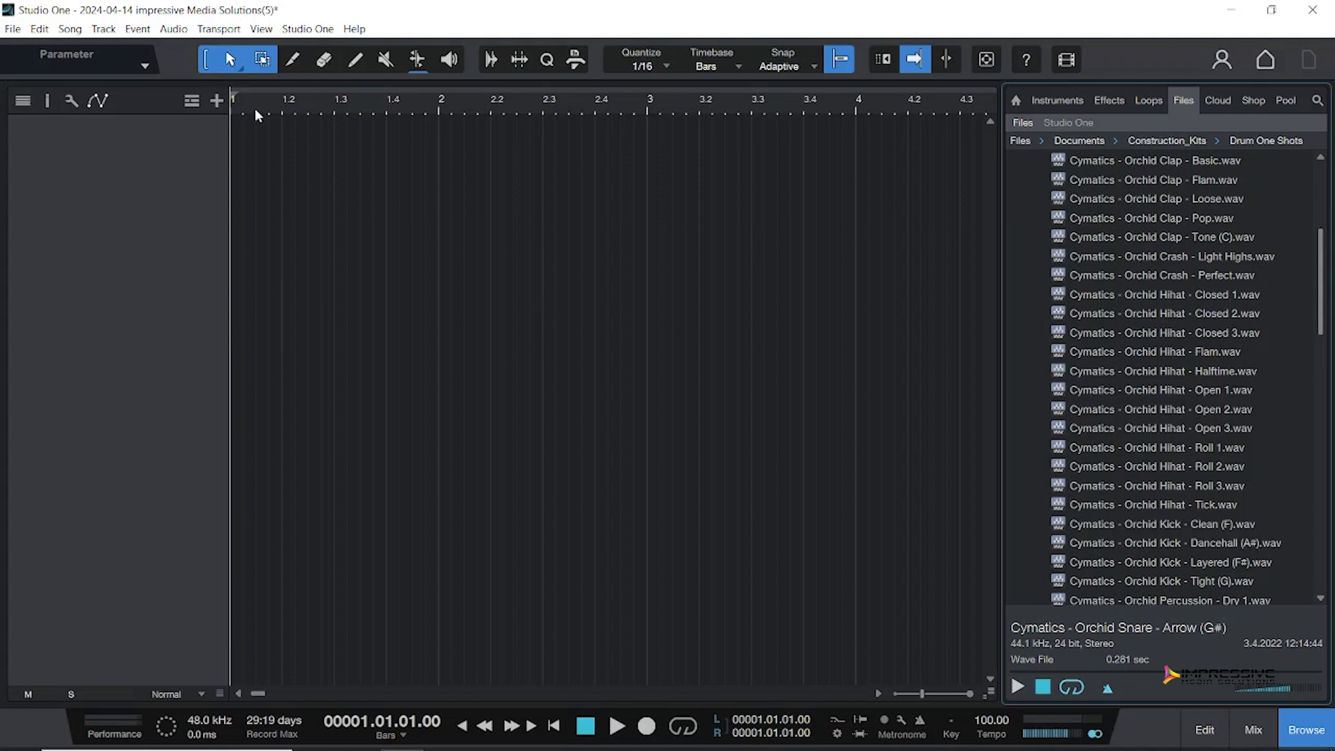
left_click_drag(254, 109, 439, 111)
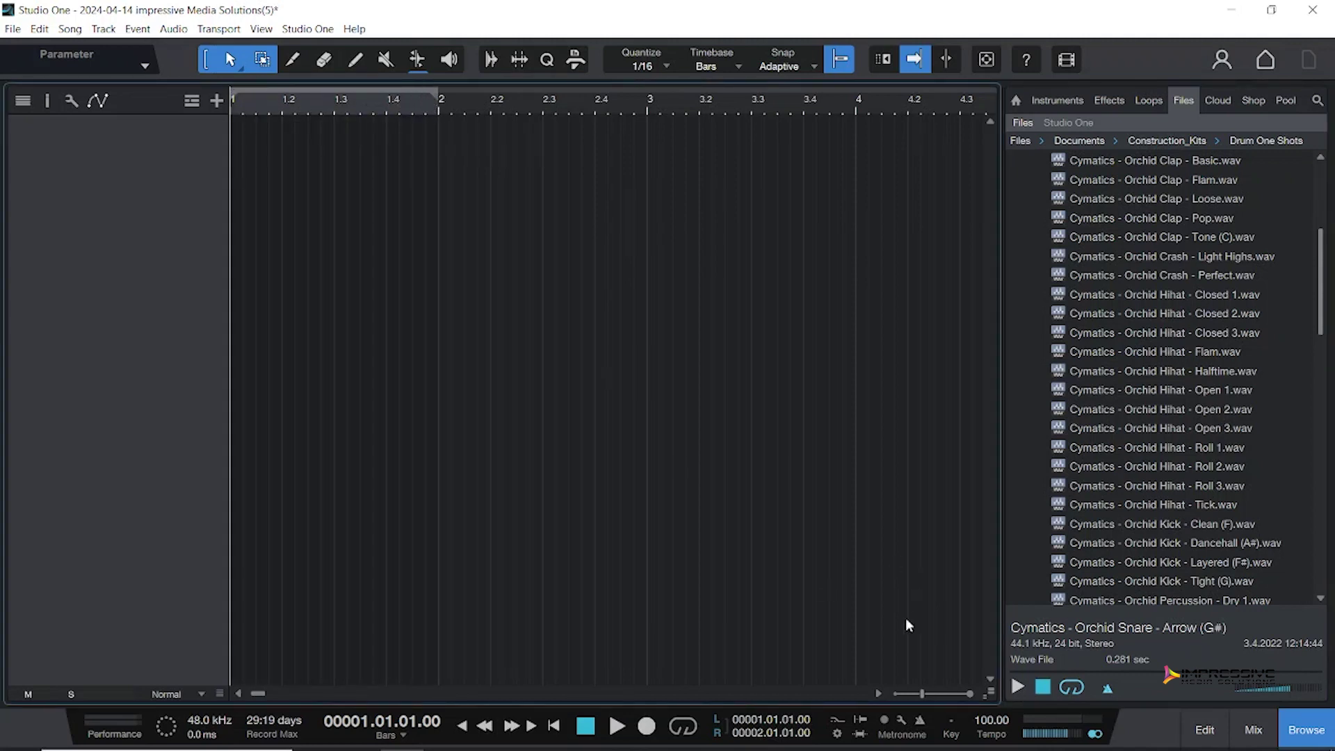
Zoom the timeline in closely on bar 1.
left_click(877, 693)
left_click(968, 694)
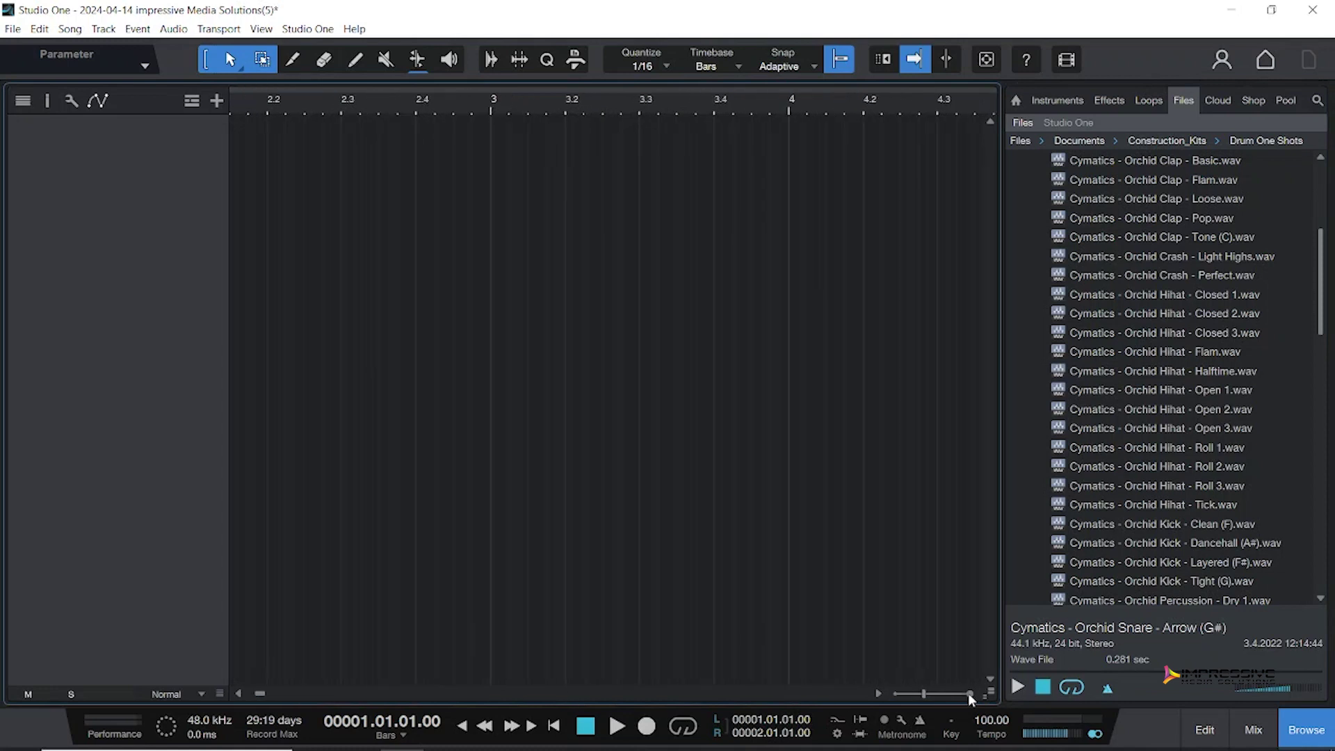
scroll(234, 614, "left", 3)
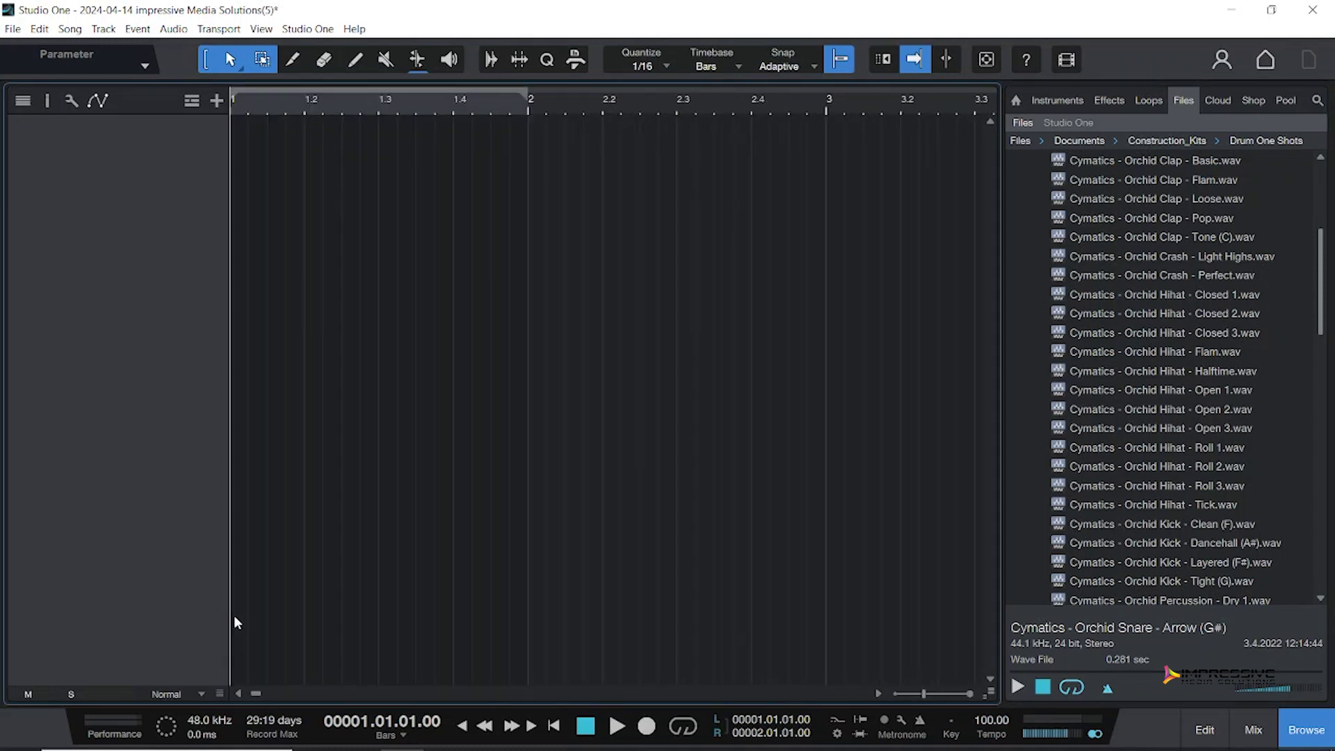
left_click(970, 693)
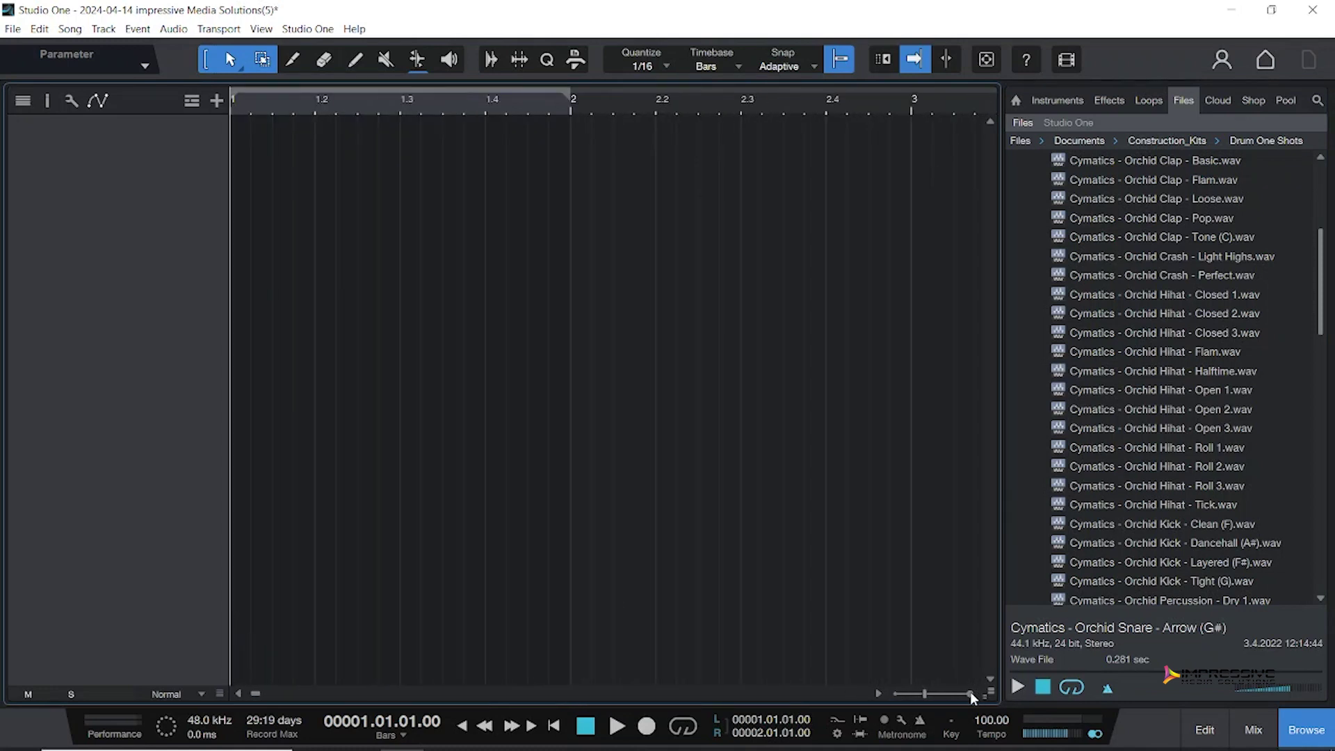
left_click(971, 693)
left_click(970, 691)
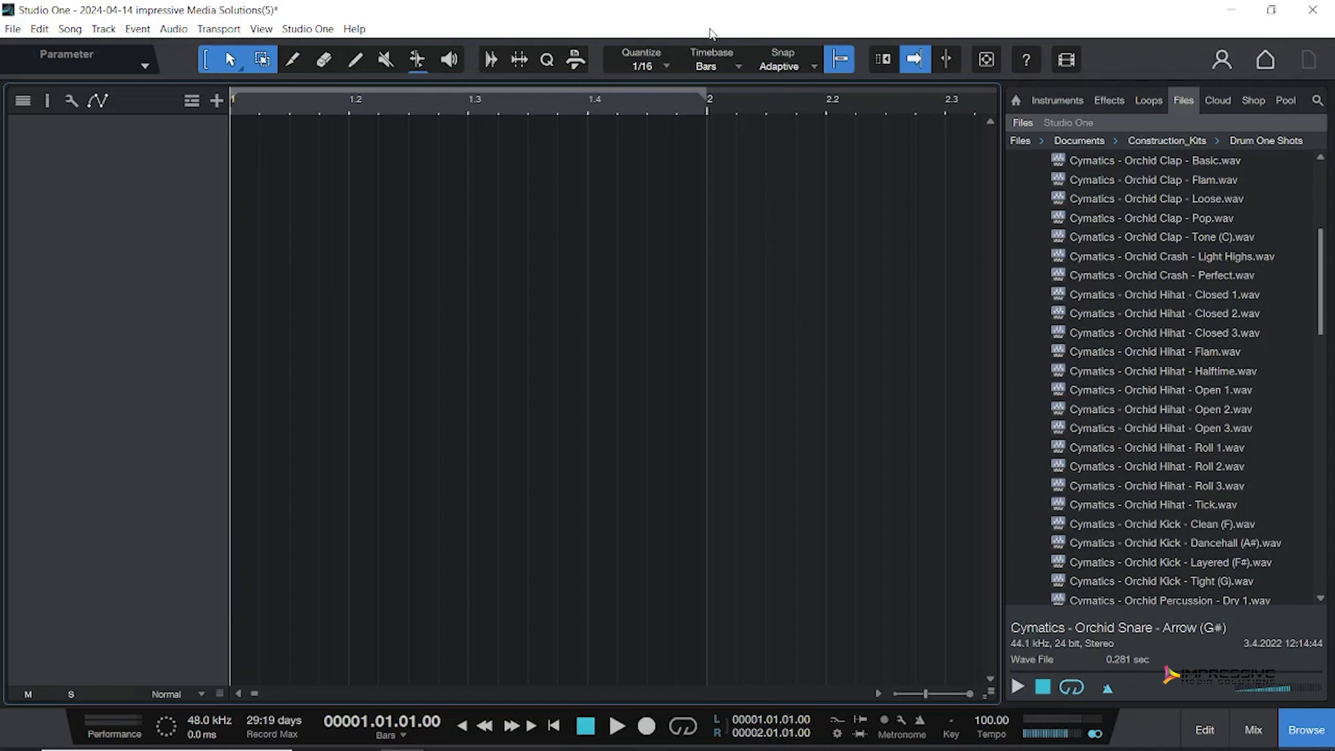
Keep the quantize grid at 1/16 and the timebase in Bars.
left_click(651, 65)
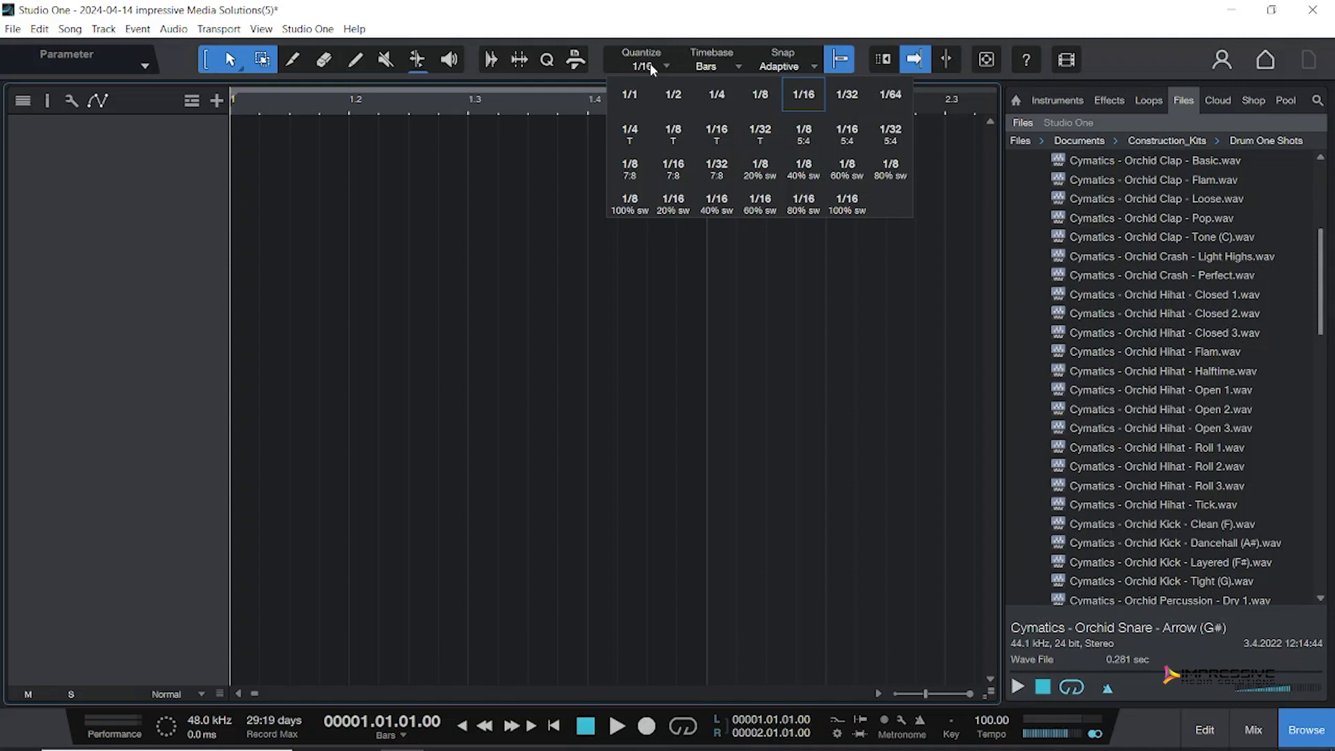
left_click(717, 64)
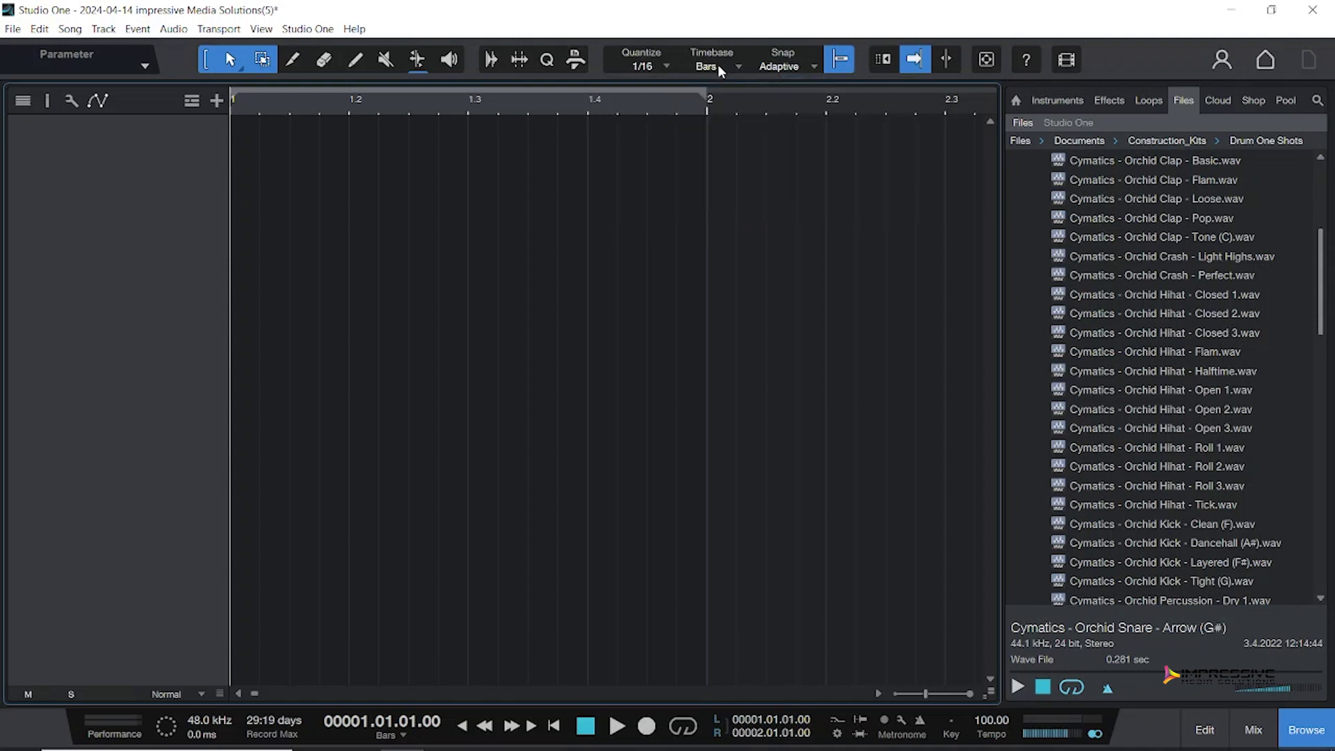
left_click(718, 64)
mouse_move(737, 126)
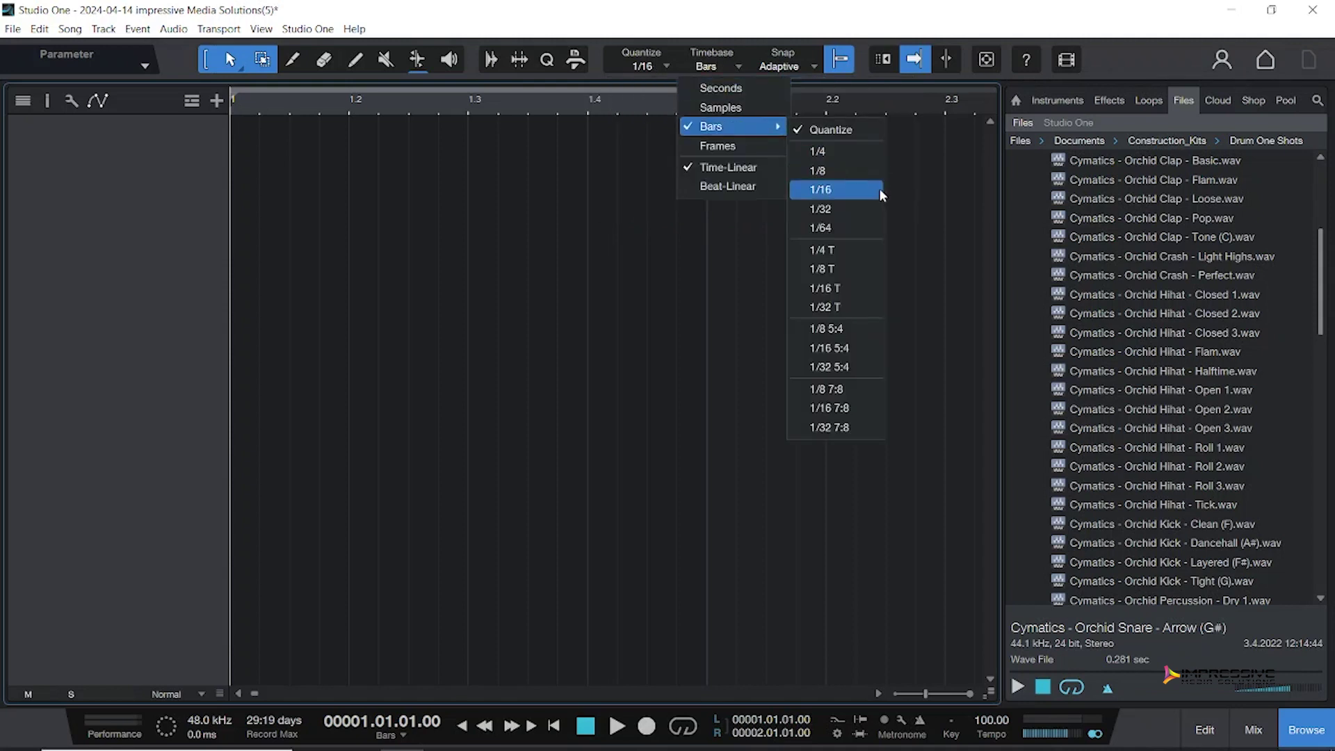
left_click(879, 189)
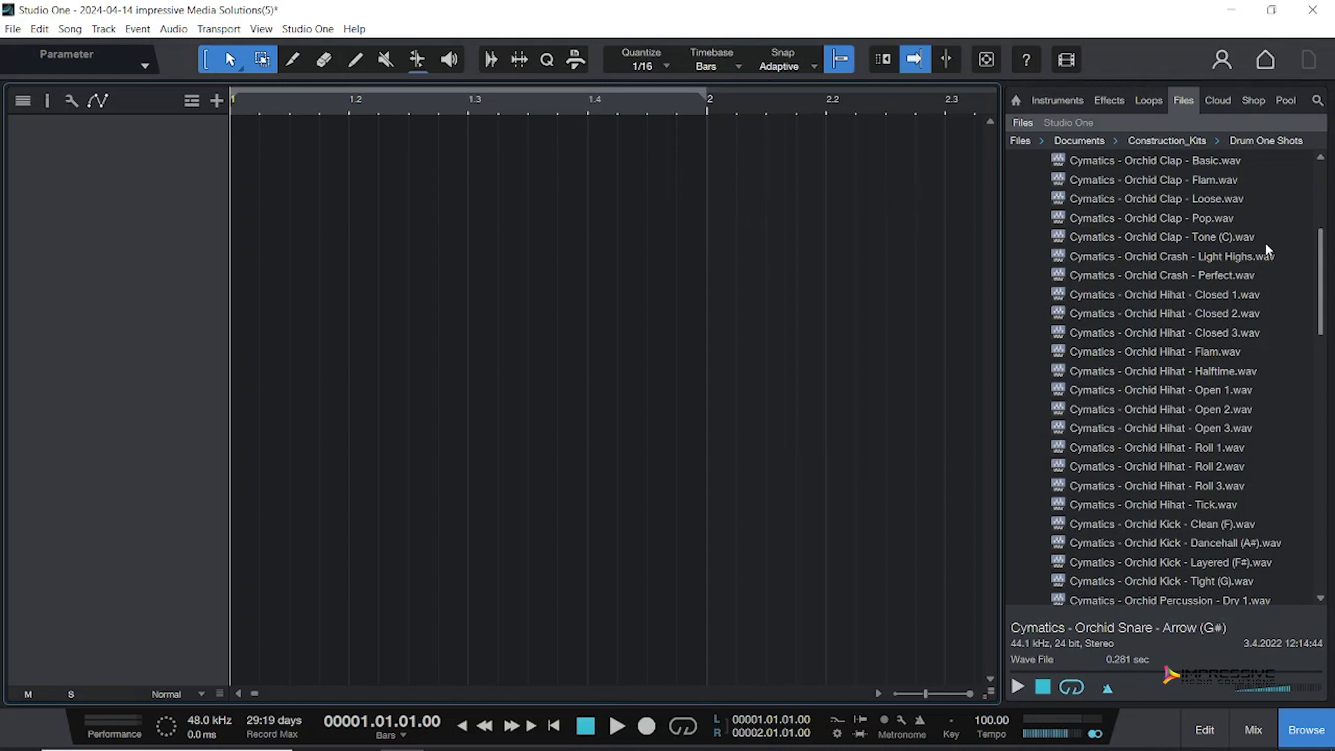
scroll(1265, 248, "up", 1)
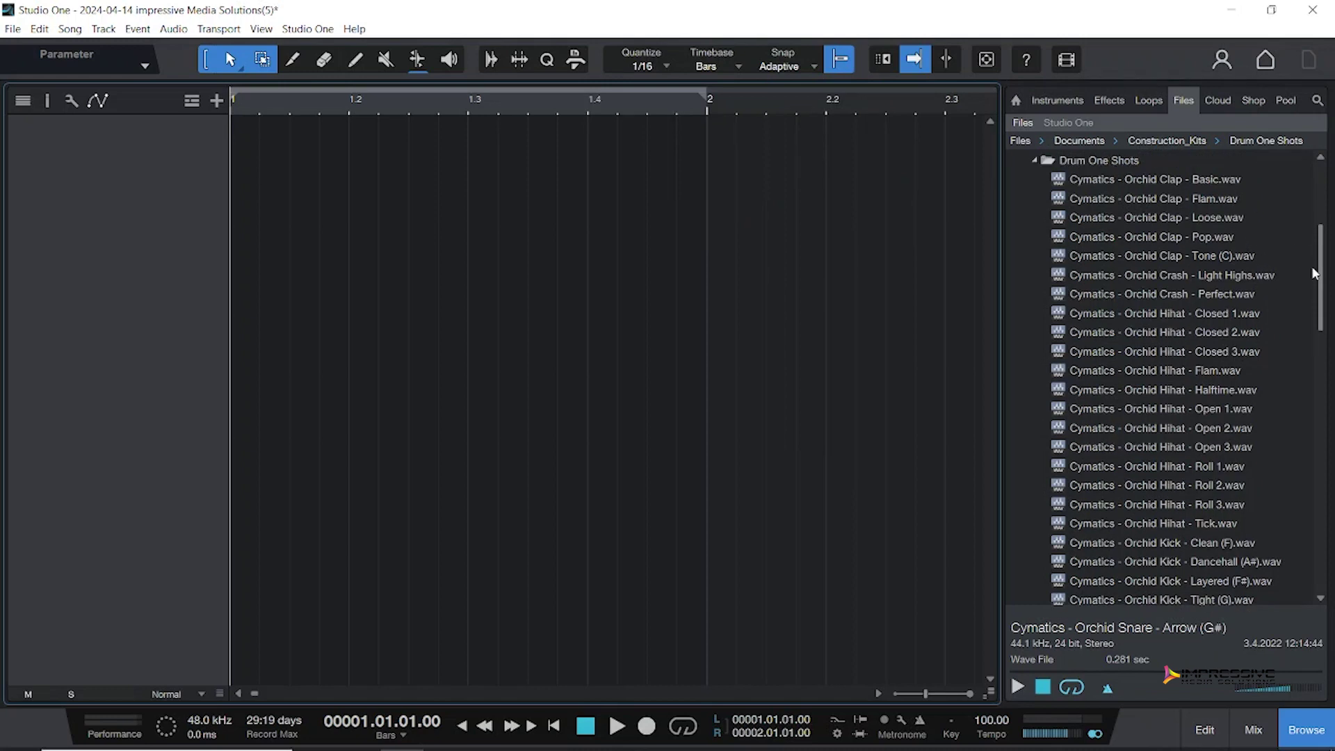
Place three Orchid Kick - Clean (F) hits in bar 1, starting at 1.1 and 1.2.
left_click_drag(1324, 268, 1325, 309)
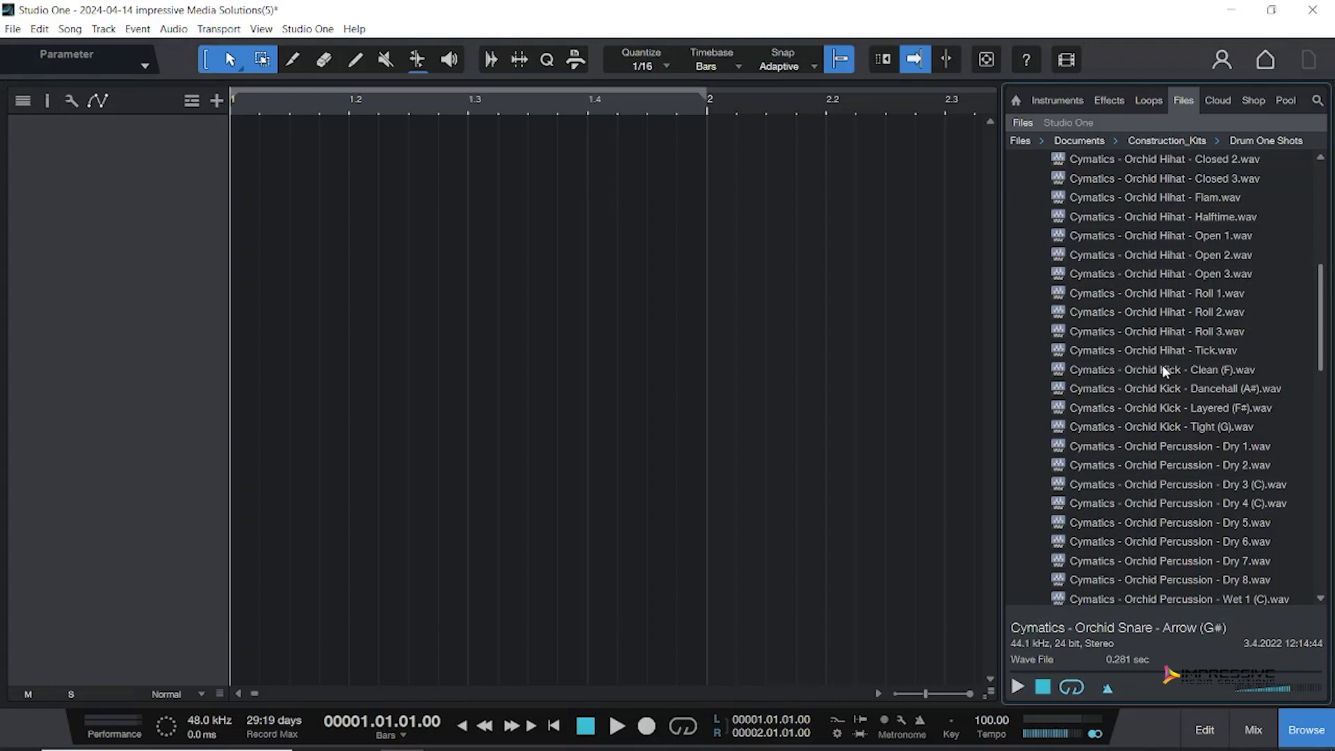
left_click_drag(1184, 374, 260, 139)
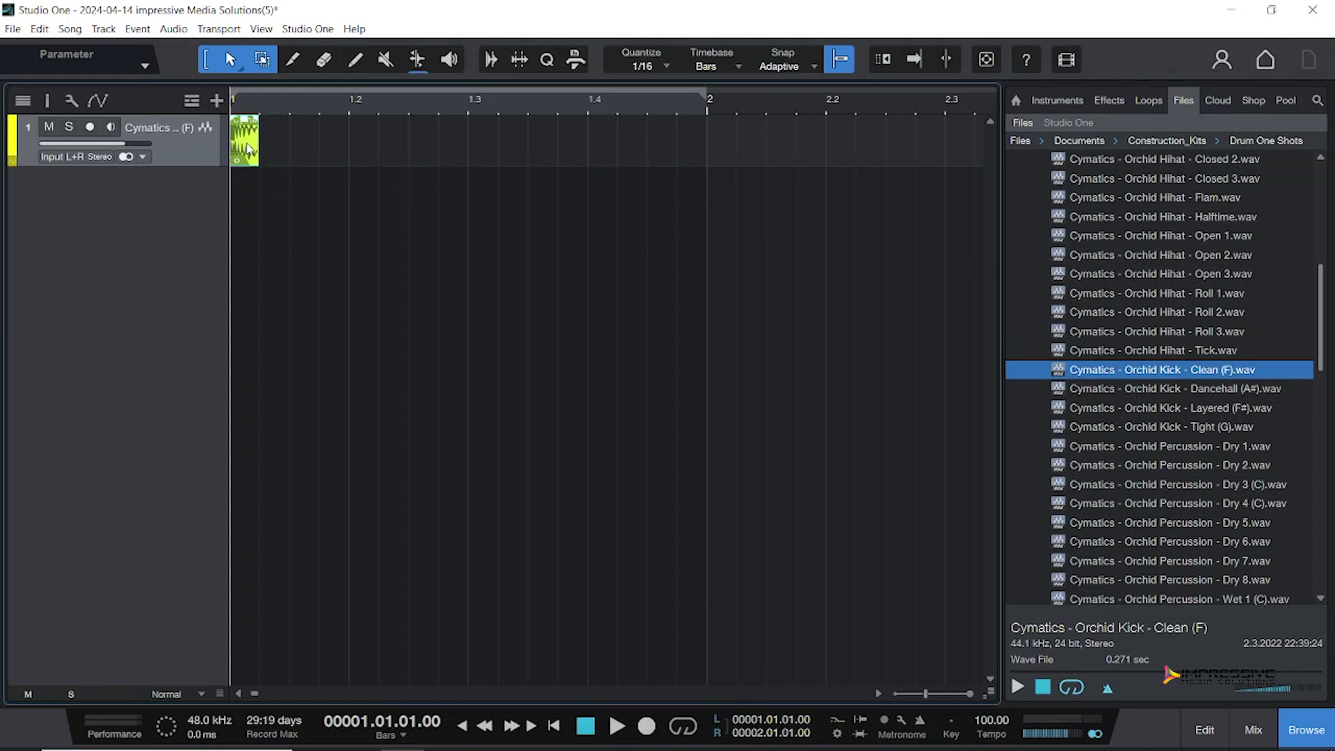
left_click_drag(1175, 372, 370, 156)
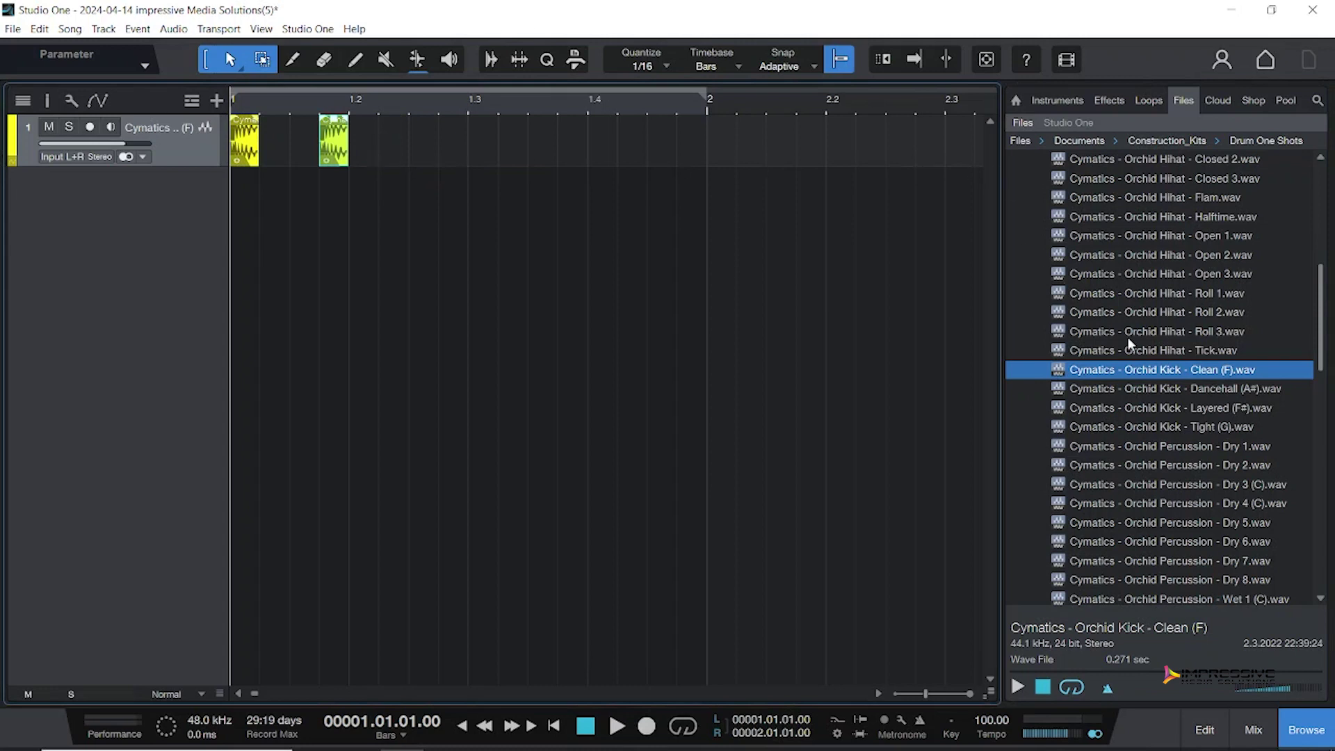
left_click_drag(1183, 370, 557, 139)
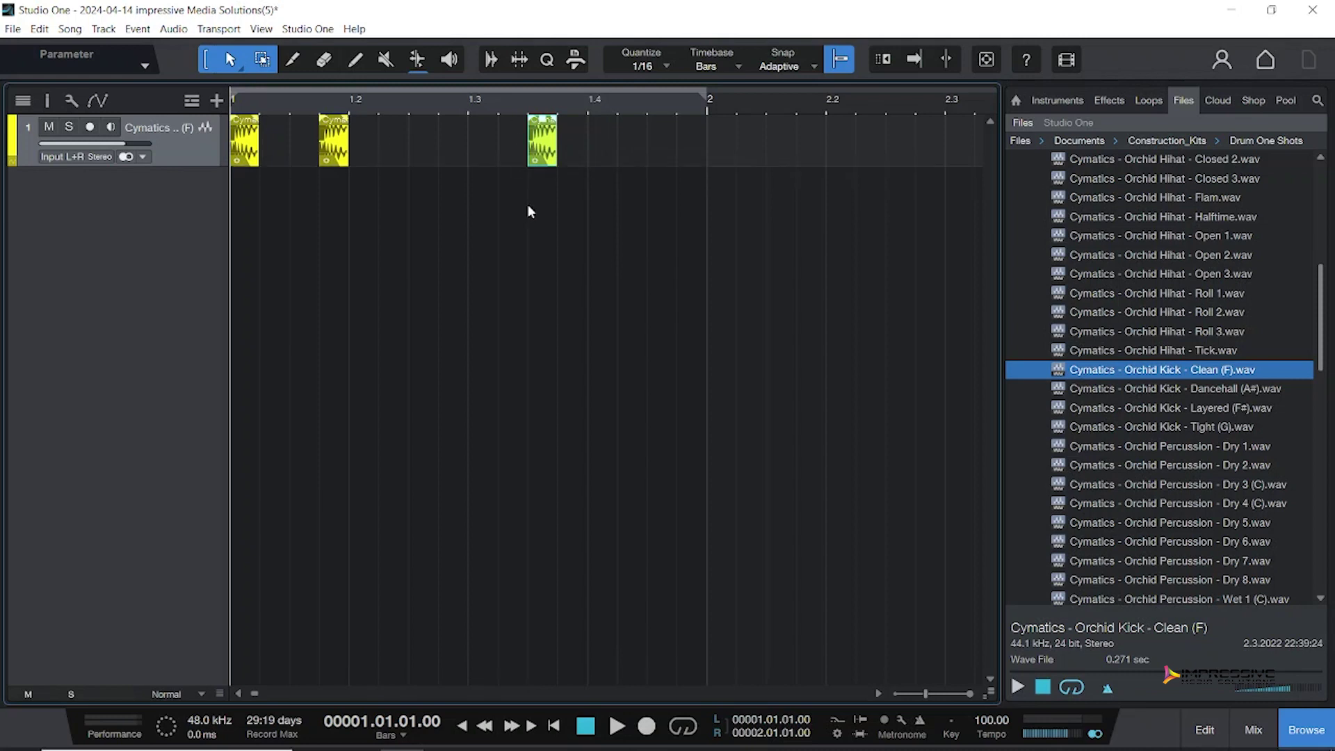
Enable looping, lower the kick channel to -20.8 dB, and play the loop once.
left_click(685, 727)
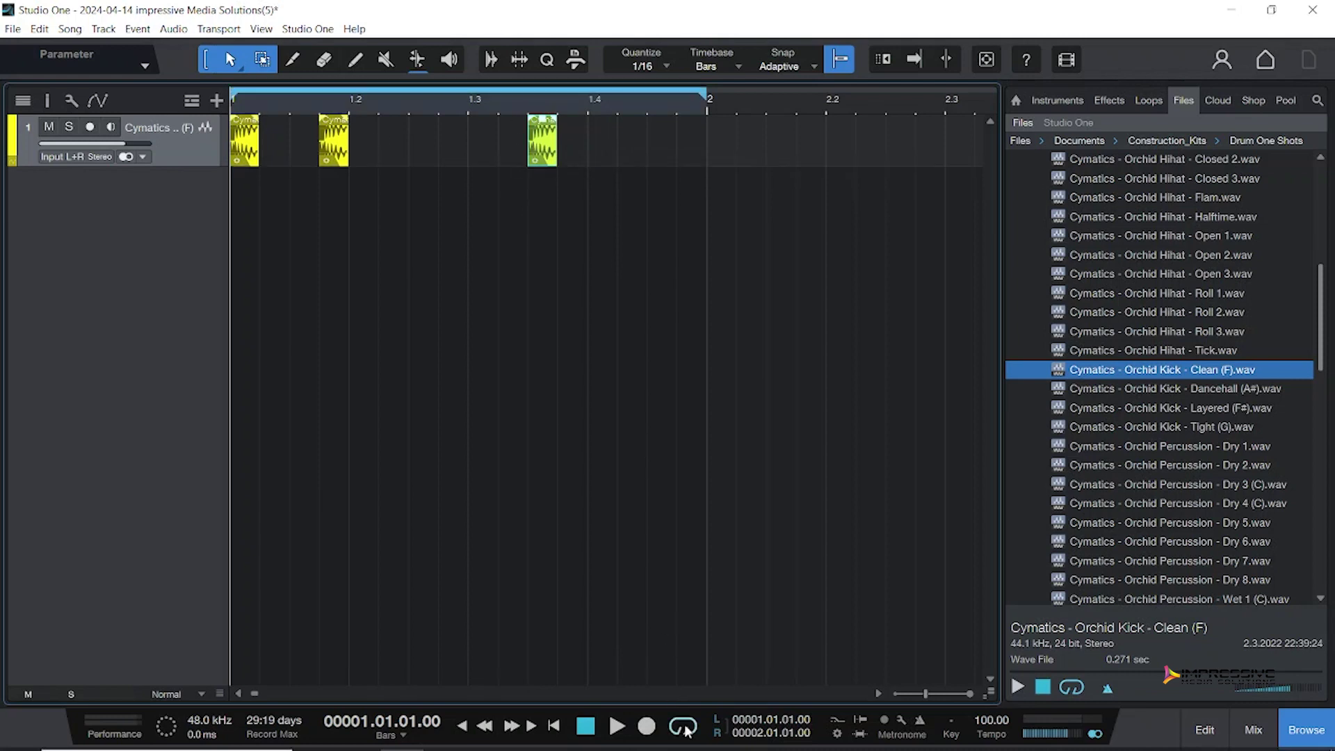
left_click(1253, 729)
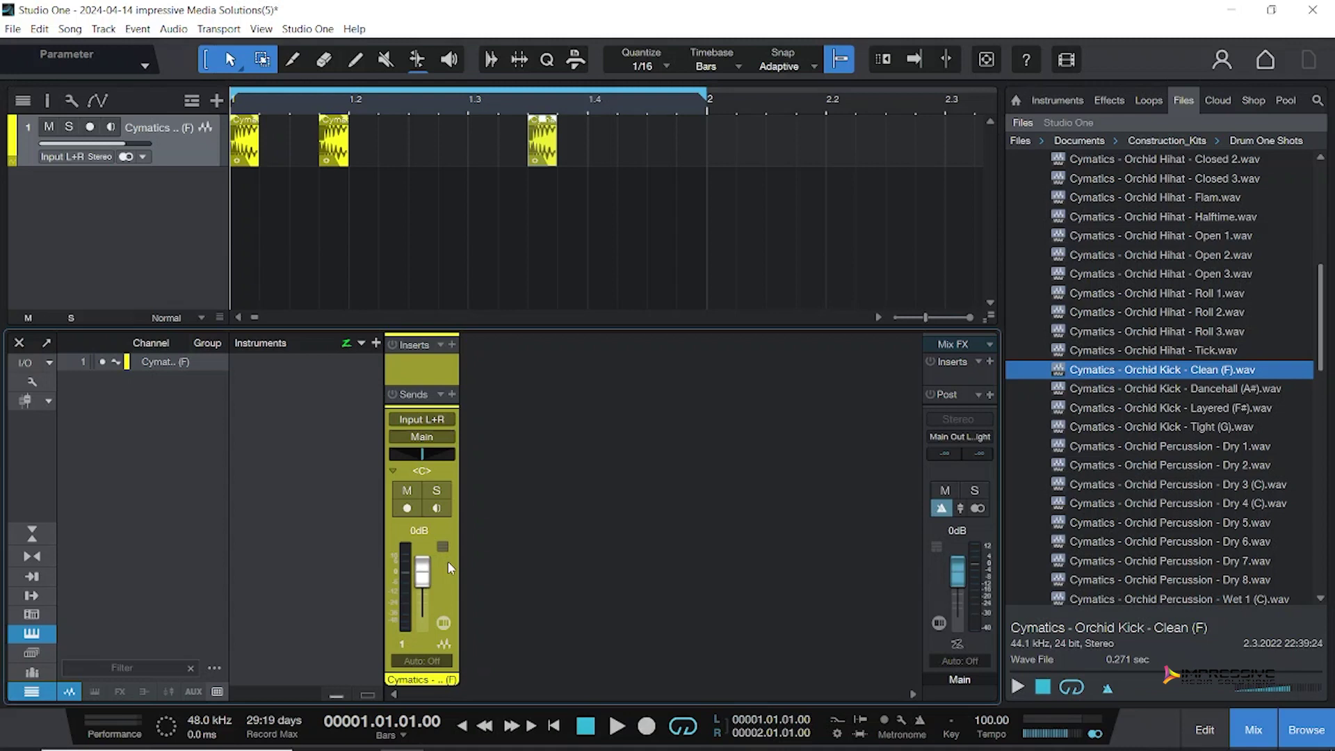
left_click_drag(422, 571, 429, 601)
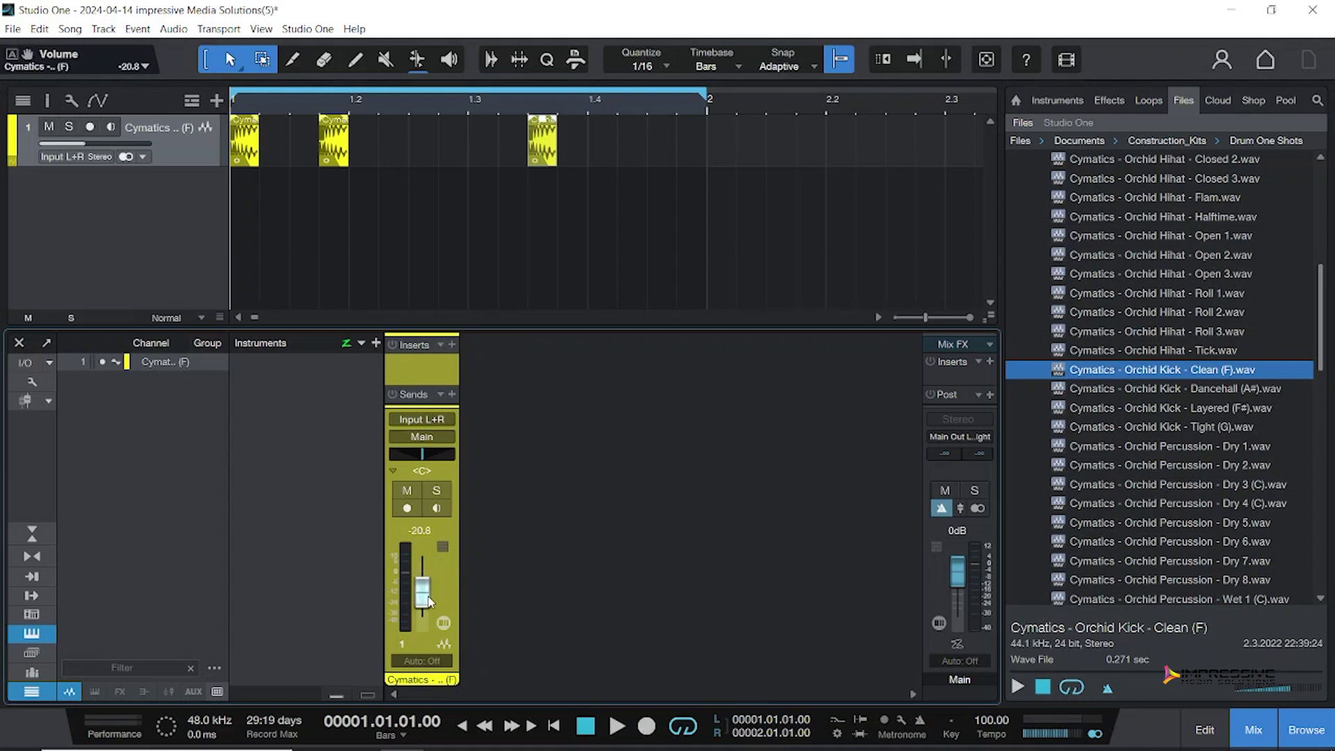
key("space")
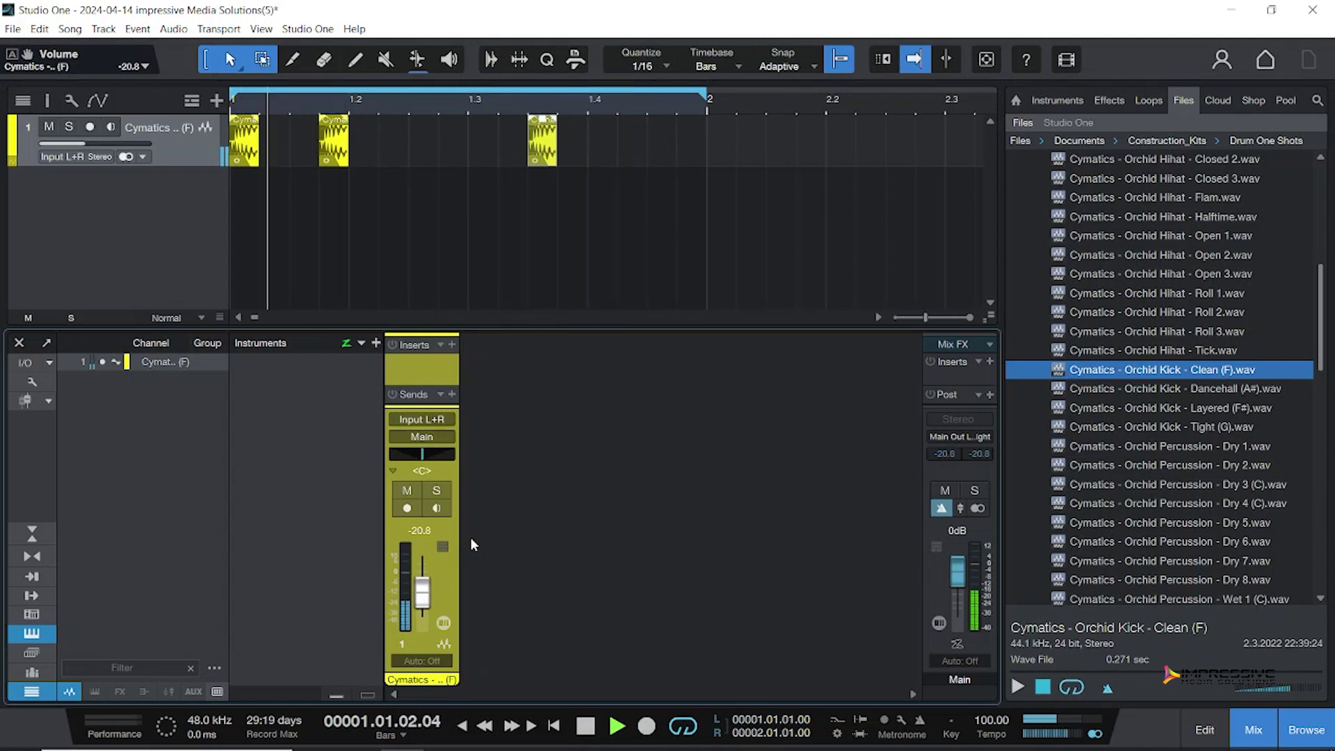
left_click(585, 726)
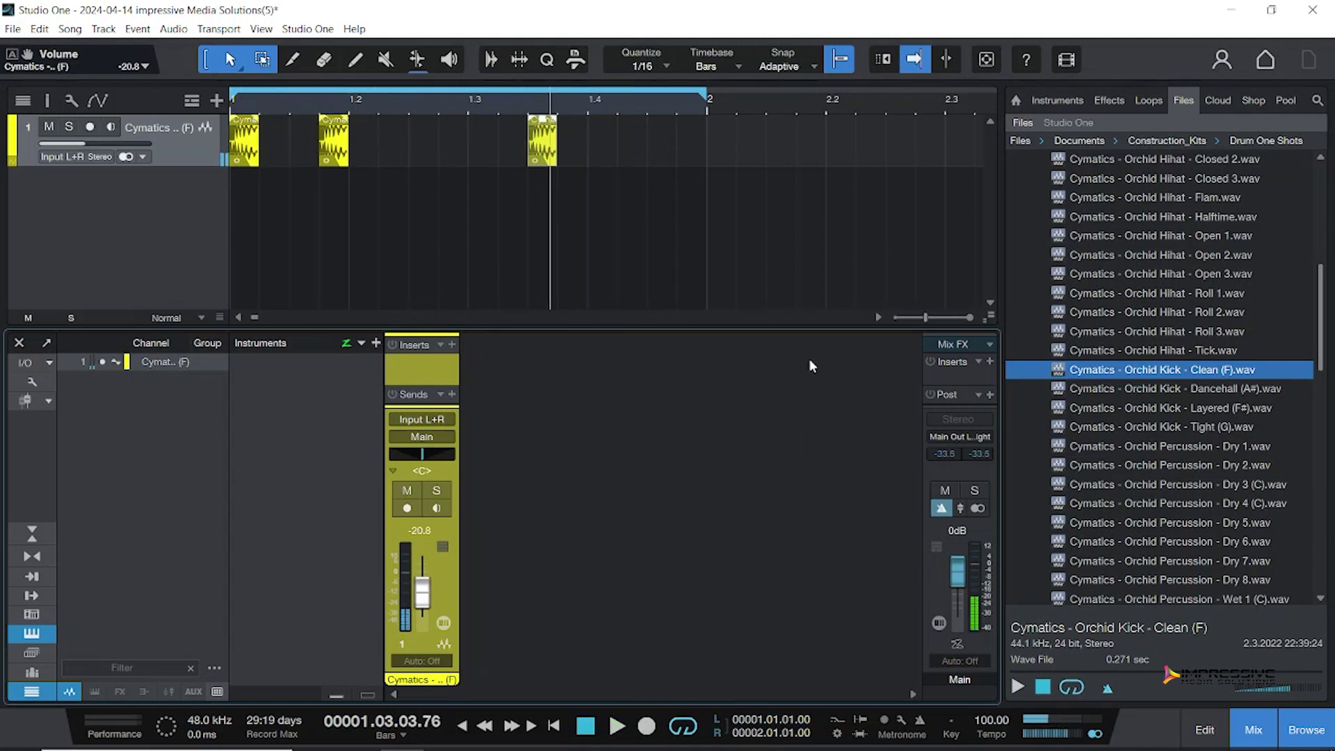
Add two shortened Orchid Snare - Arrow (G#) hits on track 2 at 1.2.3 and 1.4.2.
left_click(1256, 728)
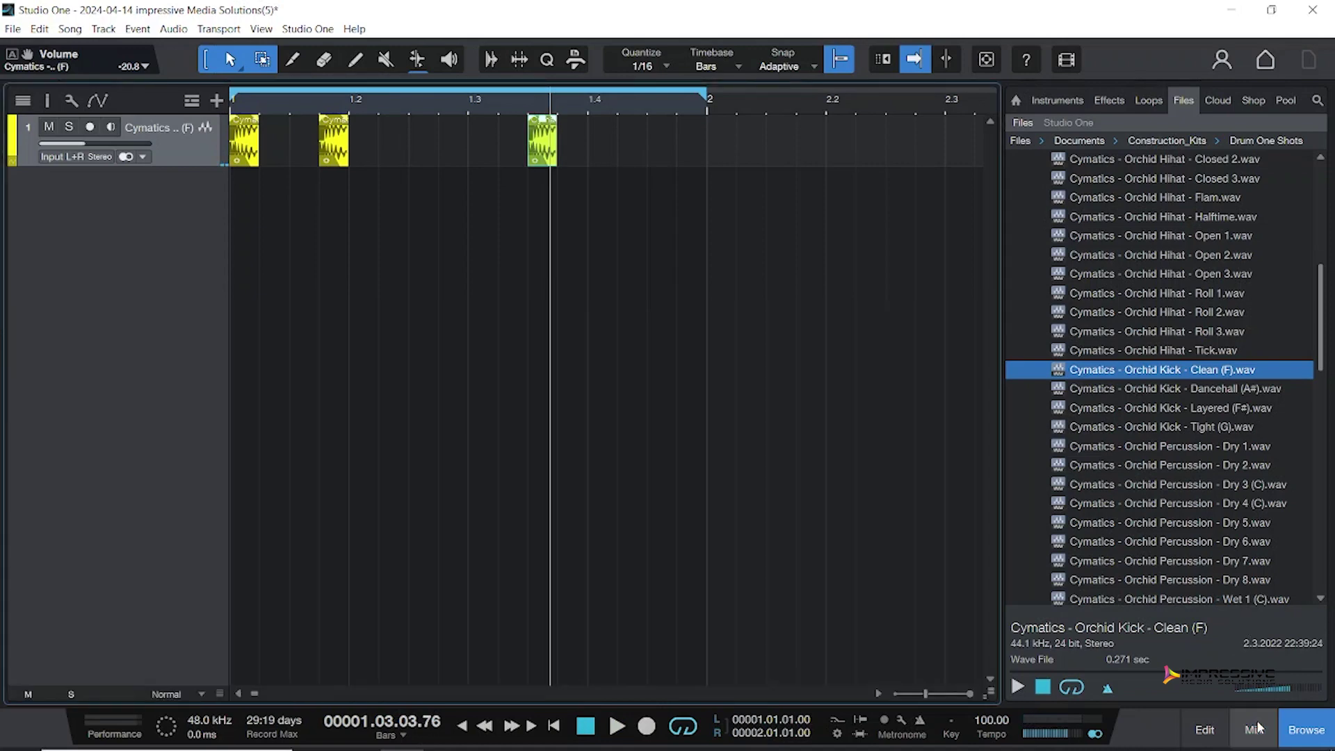
scroll(1209, 387, "down", 5)
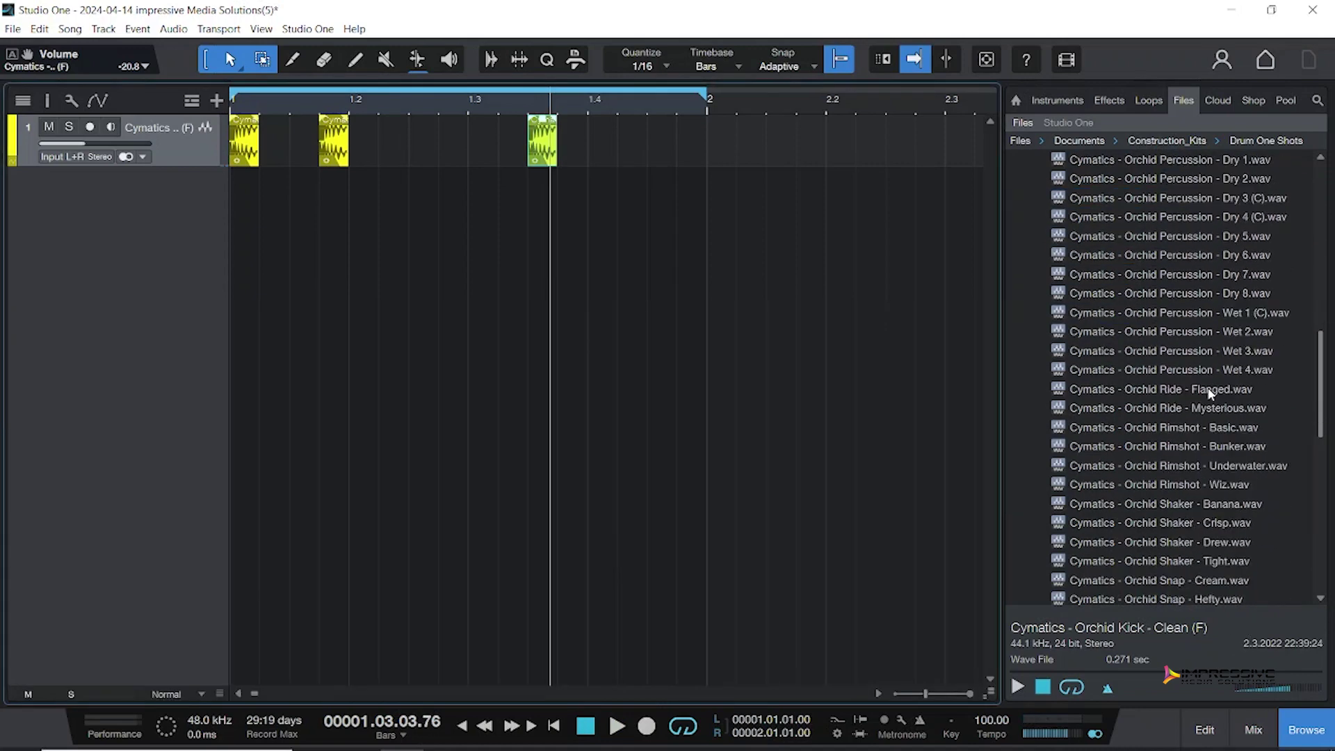
scroll(1208, 391, "down", 1)
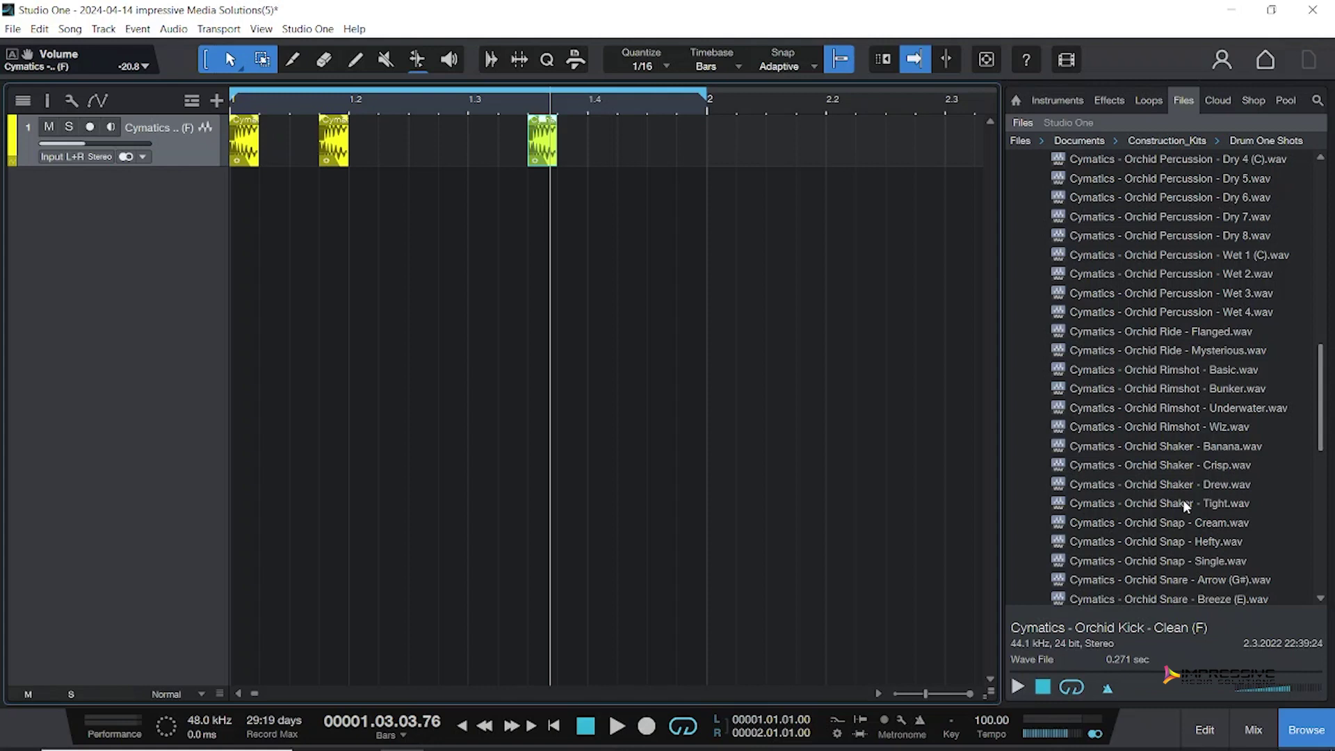
scroll(1183, 500, "down", 1)
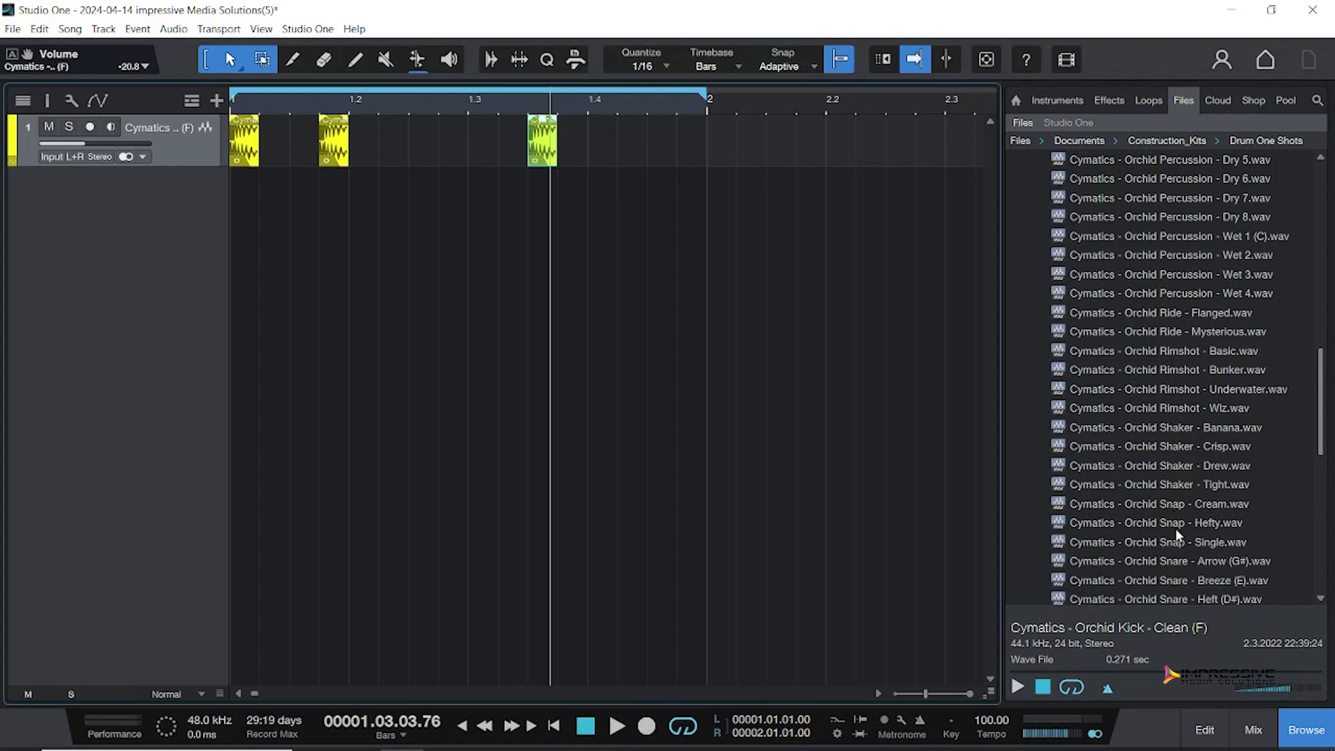
scroll(1190, 496, "down", 1)
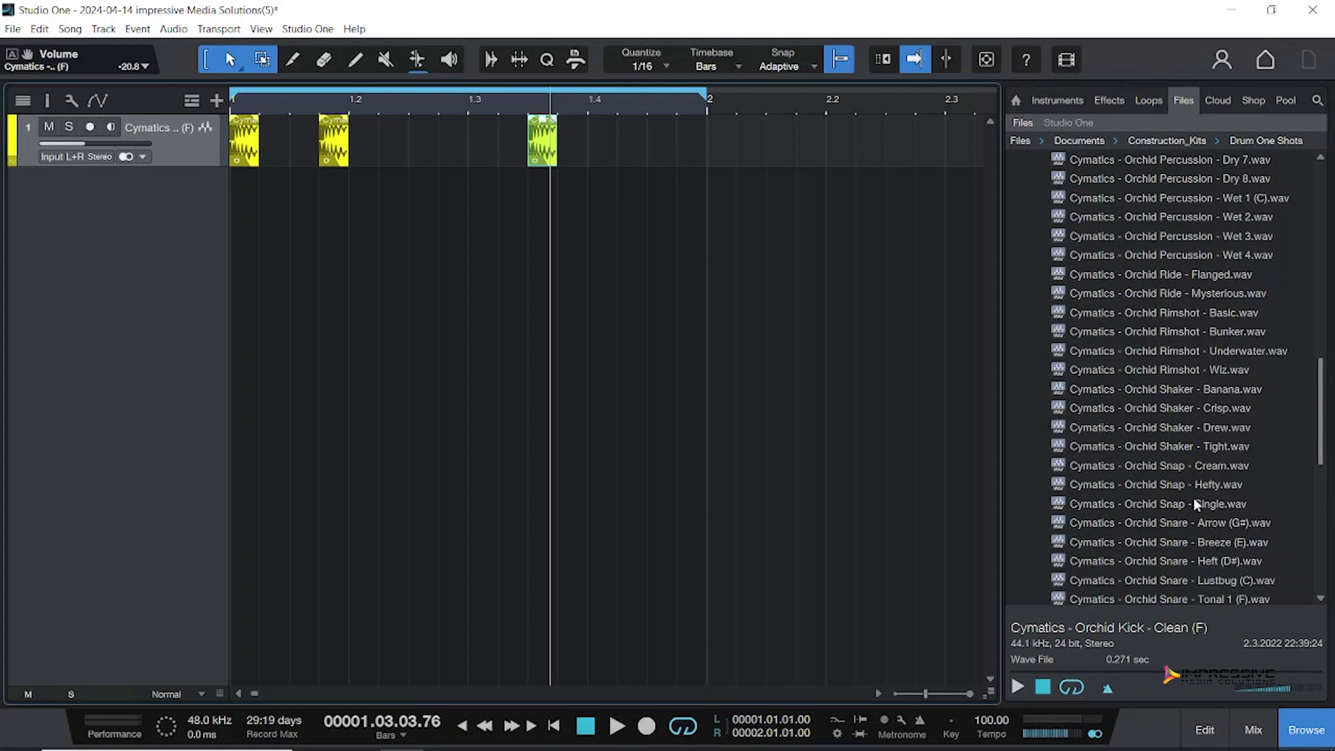
left_click_drag(1184, 524, 443, 287)
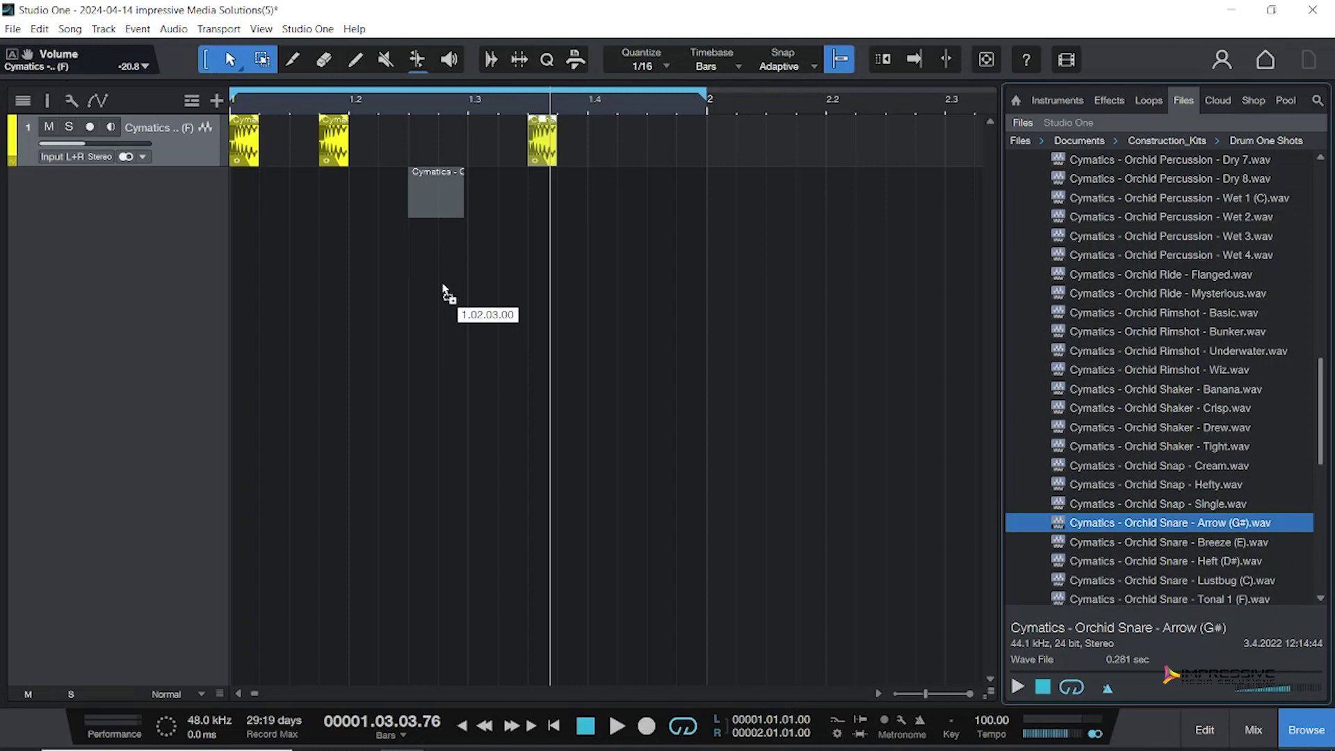
left_click_drag(443, 288, 448, 257)
left_click_drag(463, 200, 438, 200)
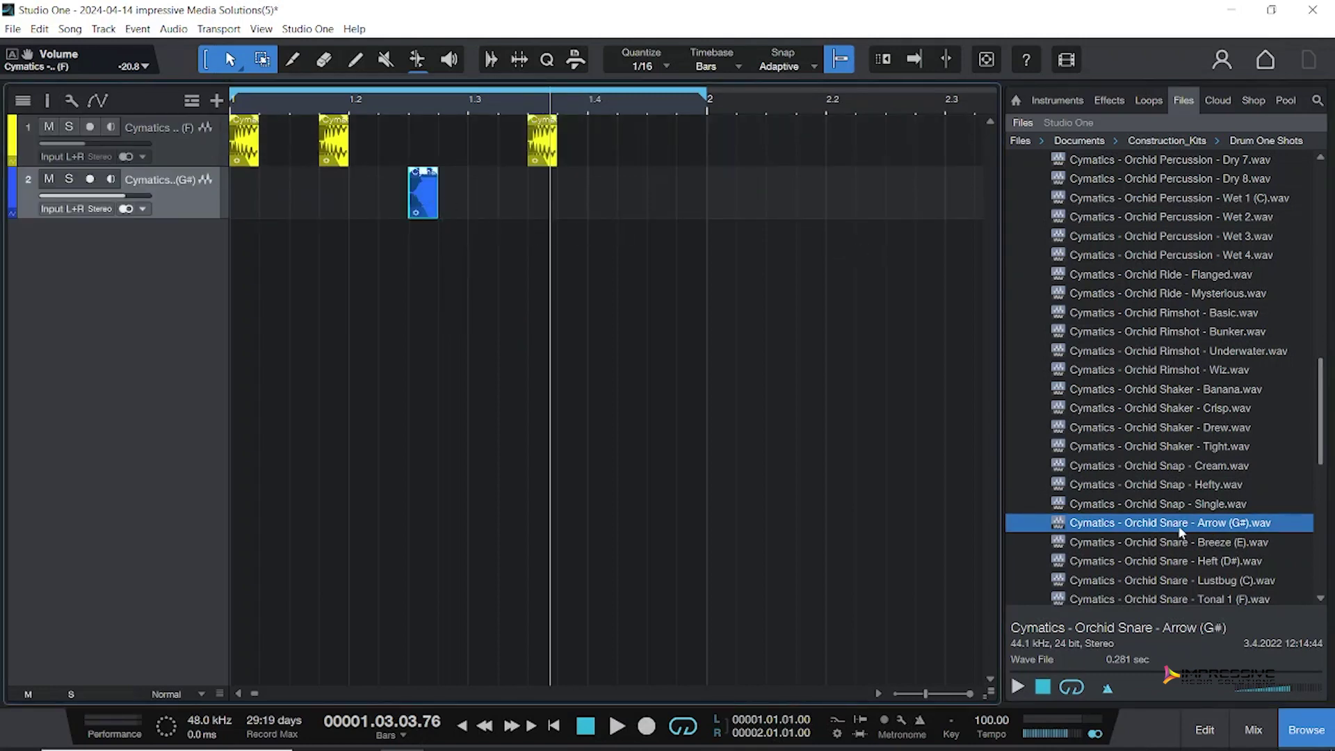
left_click_drag(1217, 529, 617, 192)
Lower the snare channel to -23.4 dB and play back the kick-and-snare loop.
left_click(1252, 727)
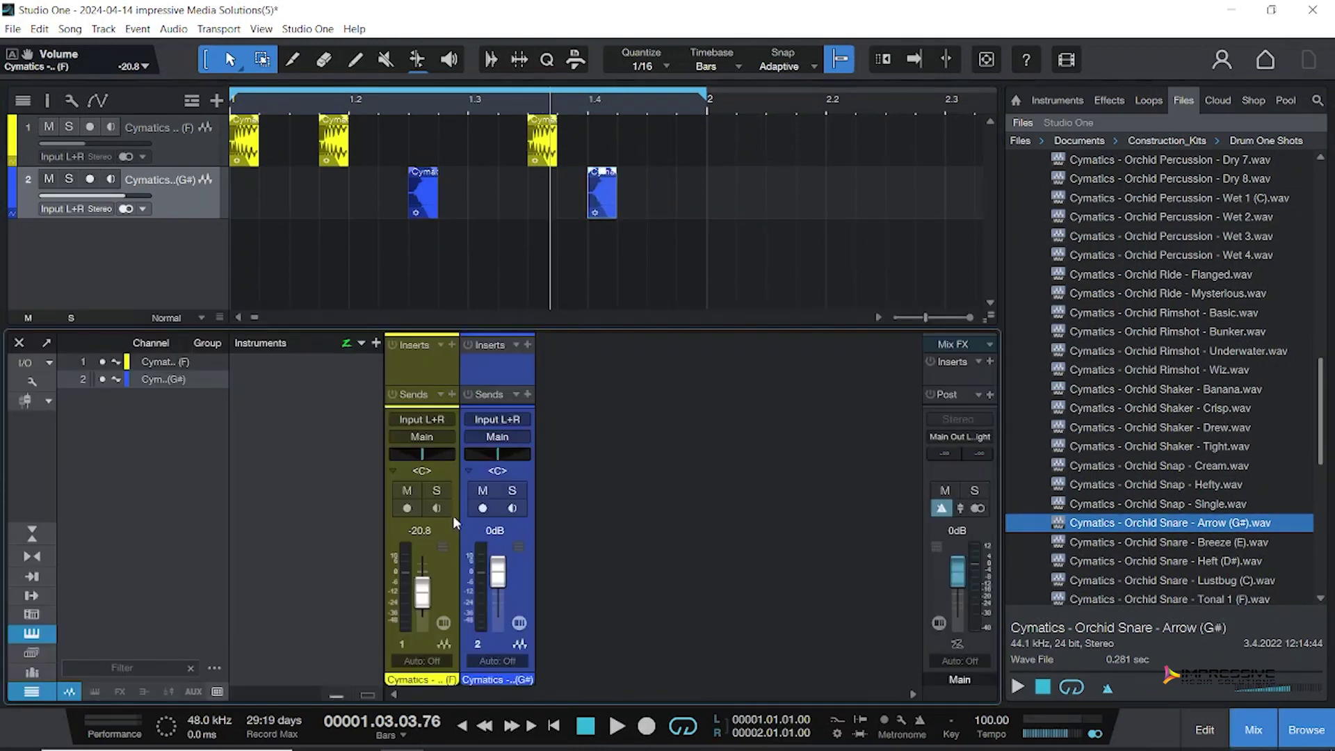
left_click_drag(498, 582, 507, 609)
key("space")
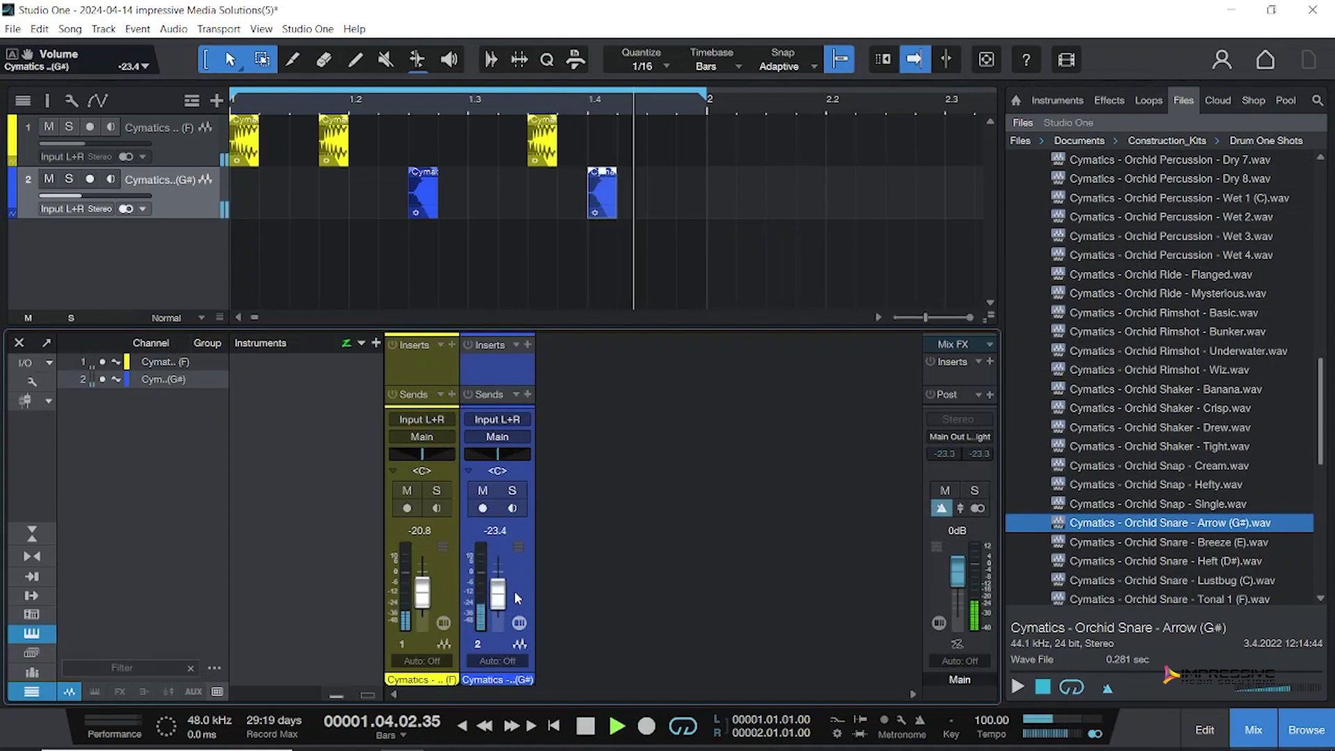
left_click(586, 725)
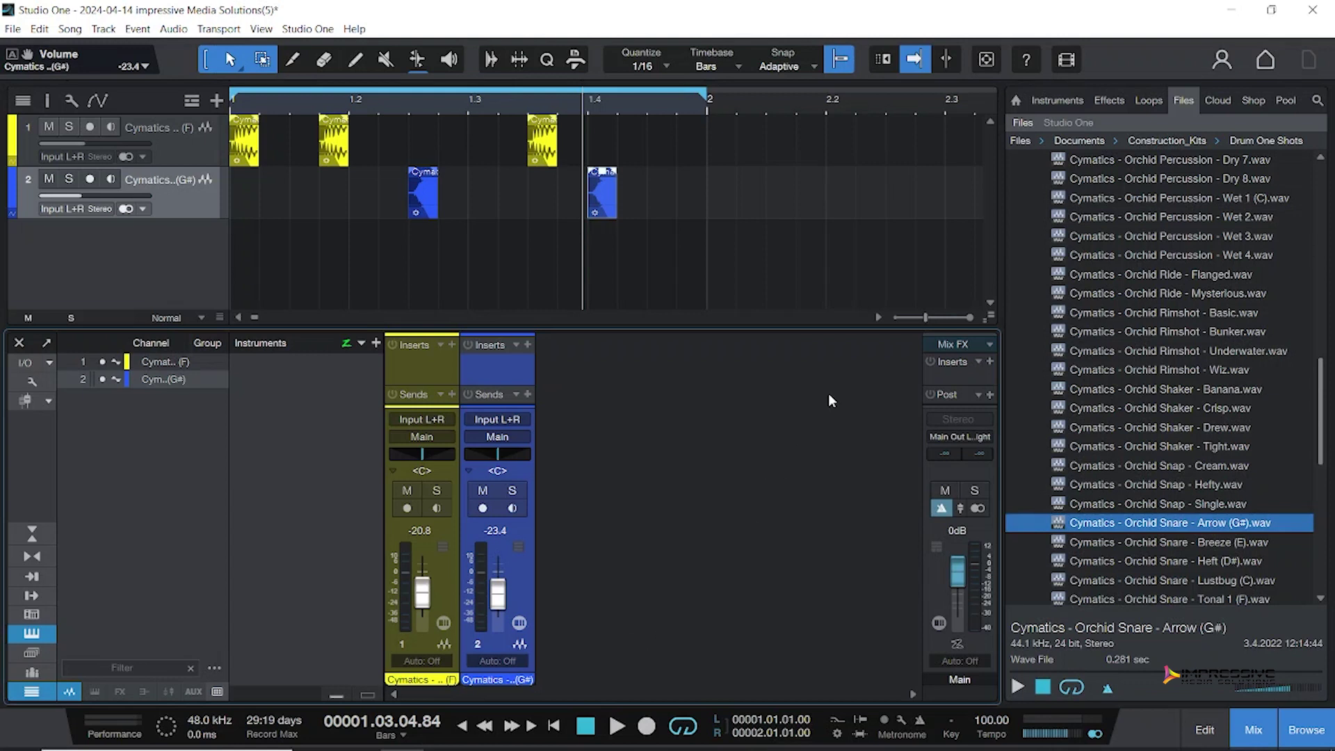
Show the browser's instrument list, collapsing Initial Audio and expanding the PreSonus folder.
left_click(1053, 99)
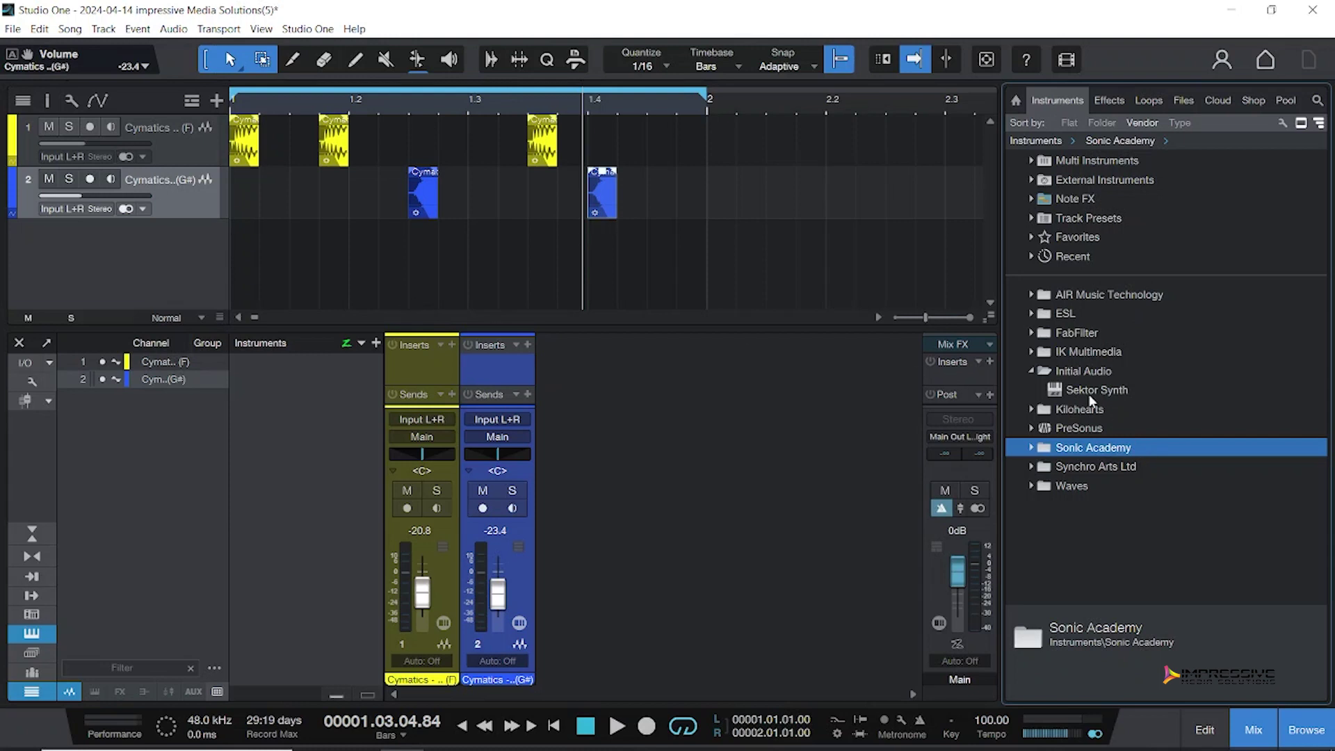
left_click(1030, 371)
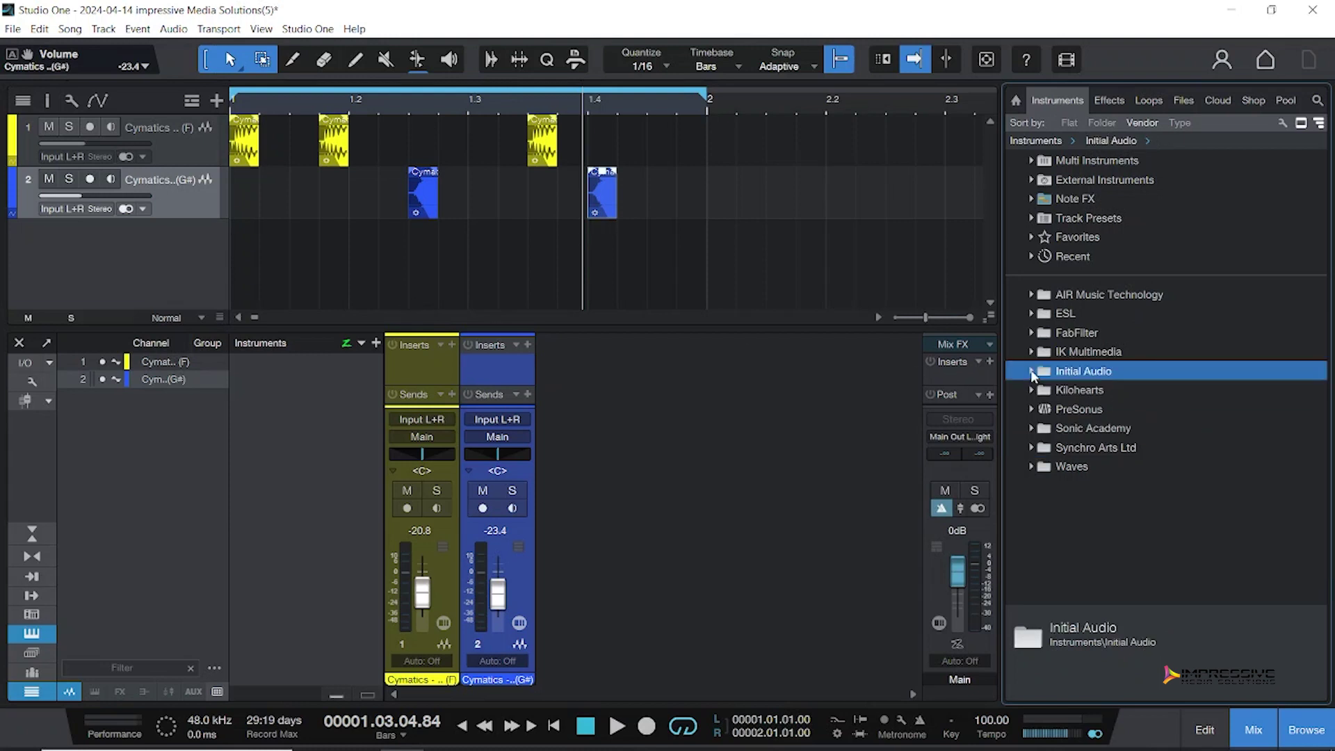
left_click(1028, 408)
Add an Impact track and load a shortened Orchid Kick - Clean (F) onto pad C2.
left_click_drag(1113, 472, 558, 331)
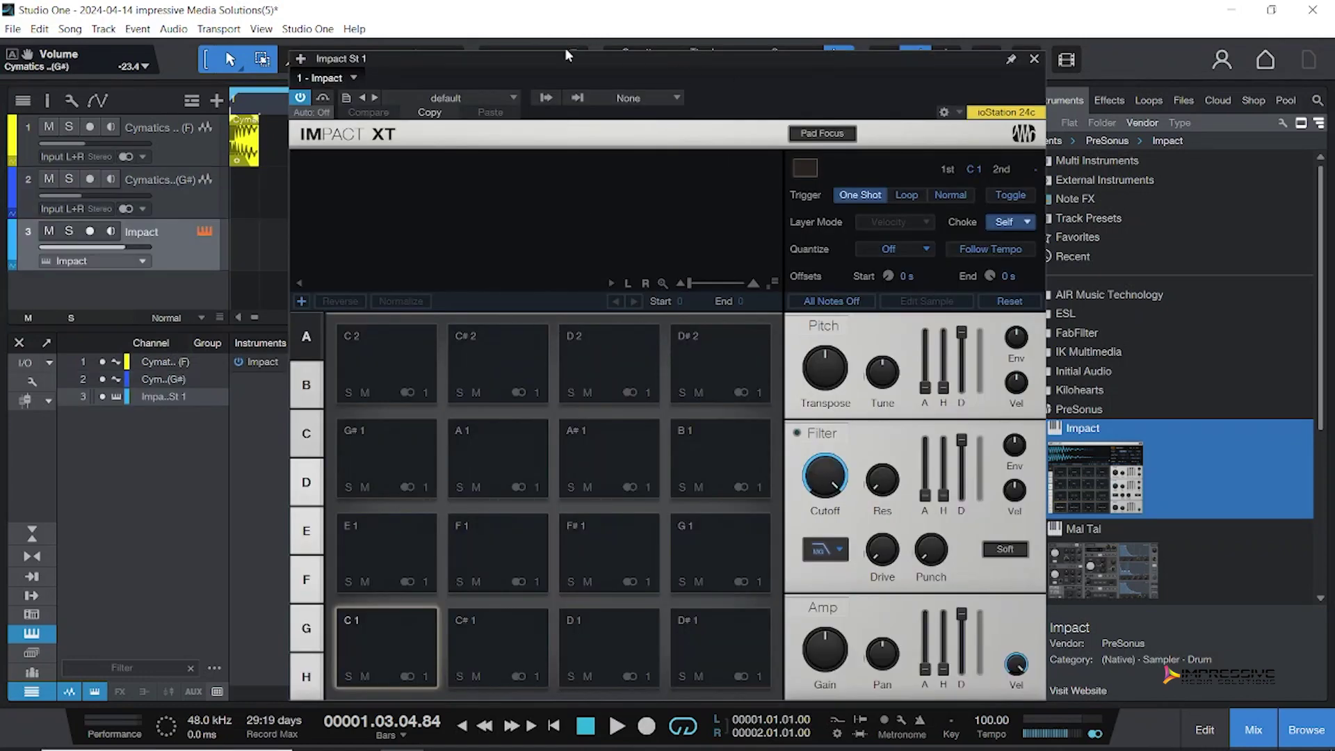
left_click_drag(565, 53, 446, 44)
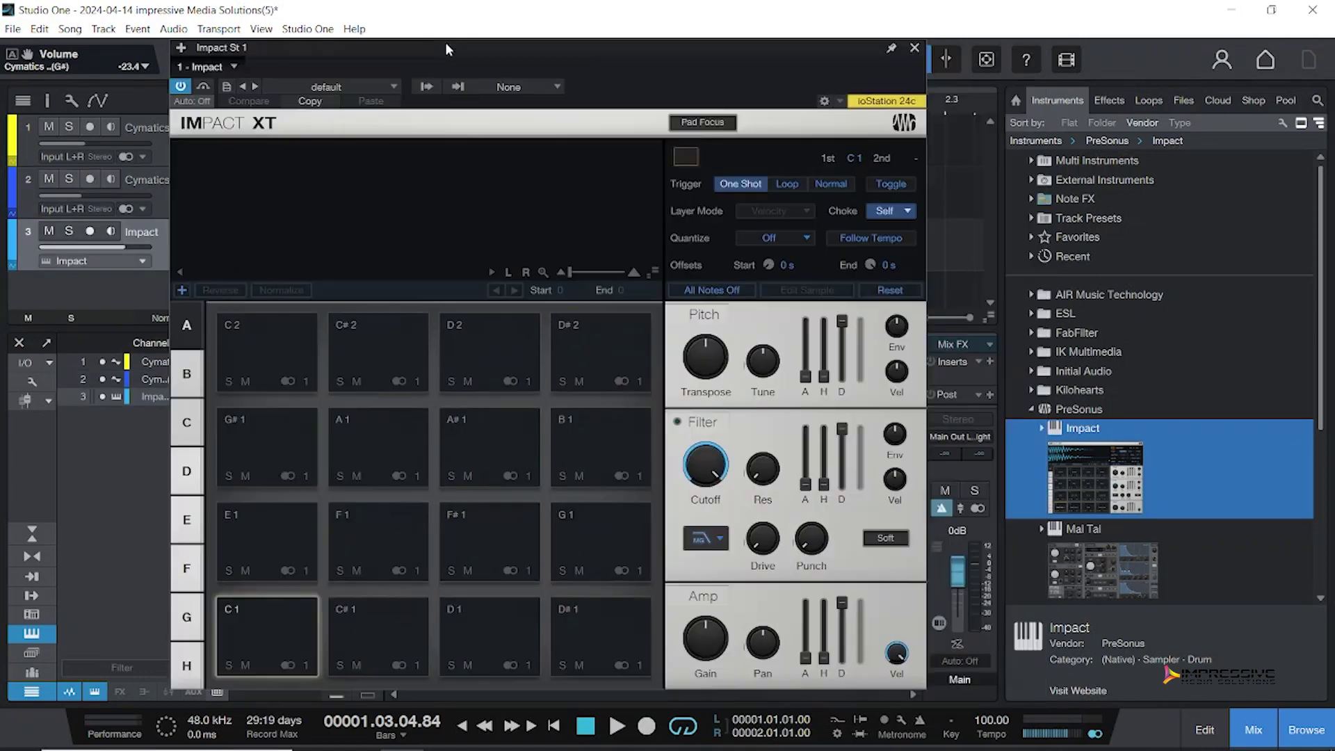
left_click(1182, 101)
scroll(1224, 286, "up", 5)
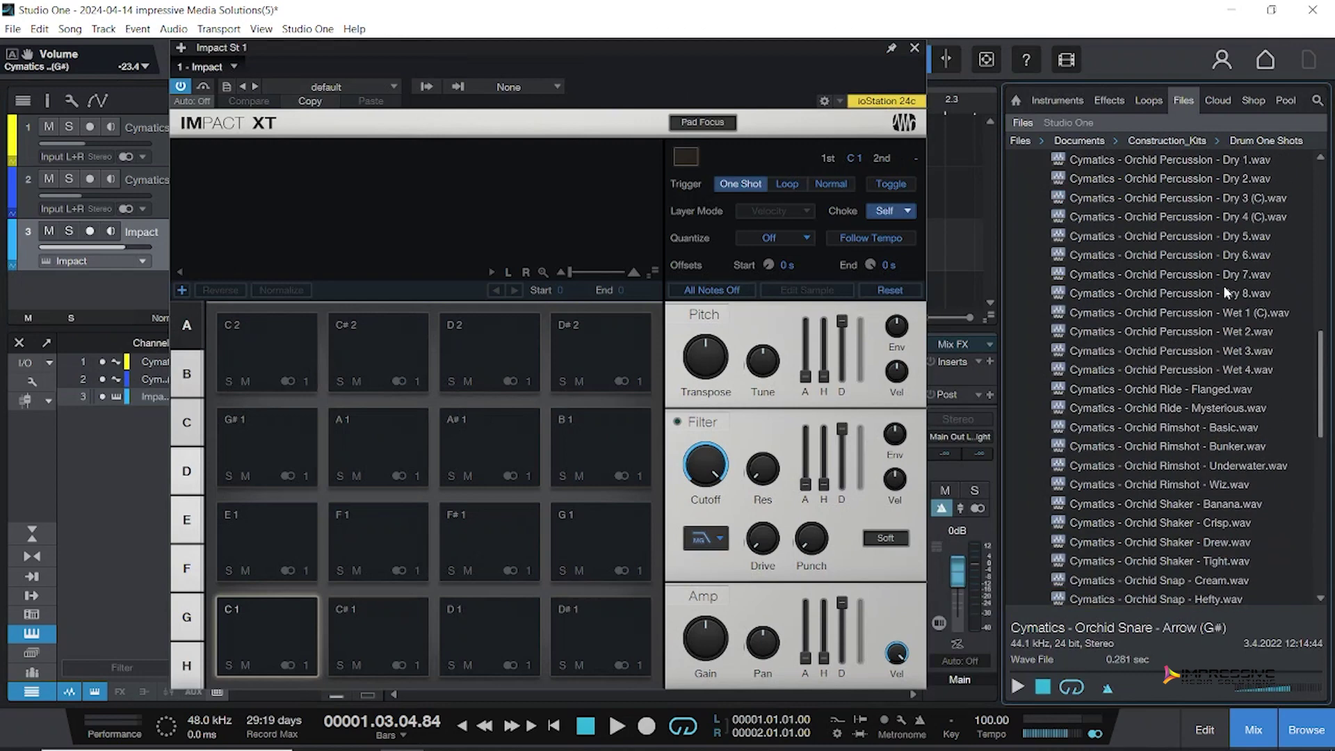
scroll(1222, 283, "up", 1)
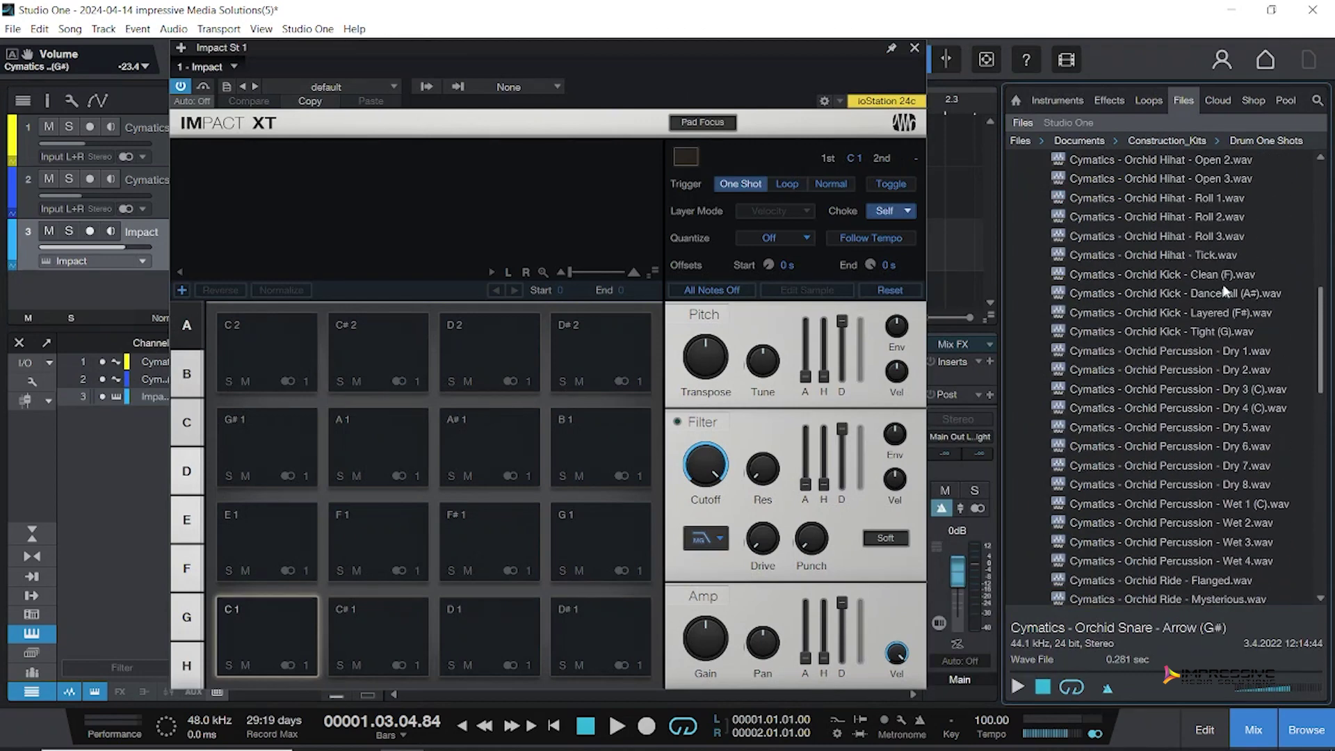
left_click_drag(1168, 274, 268, 347)
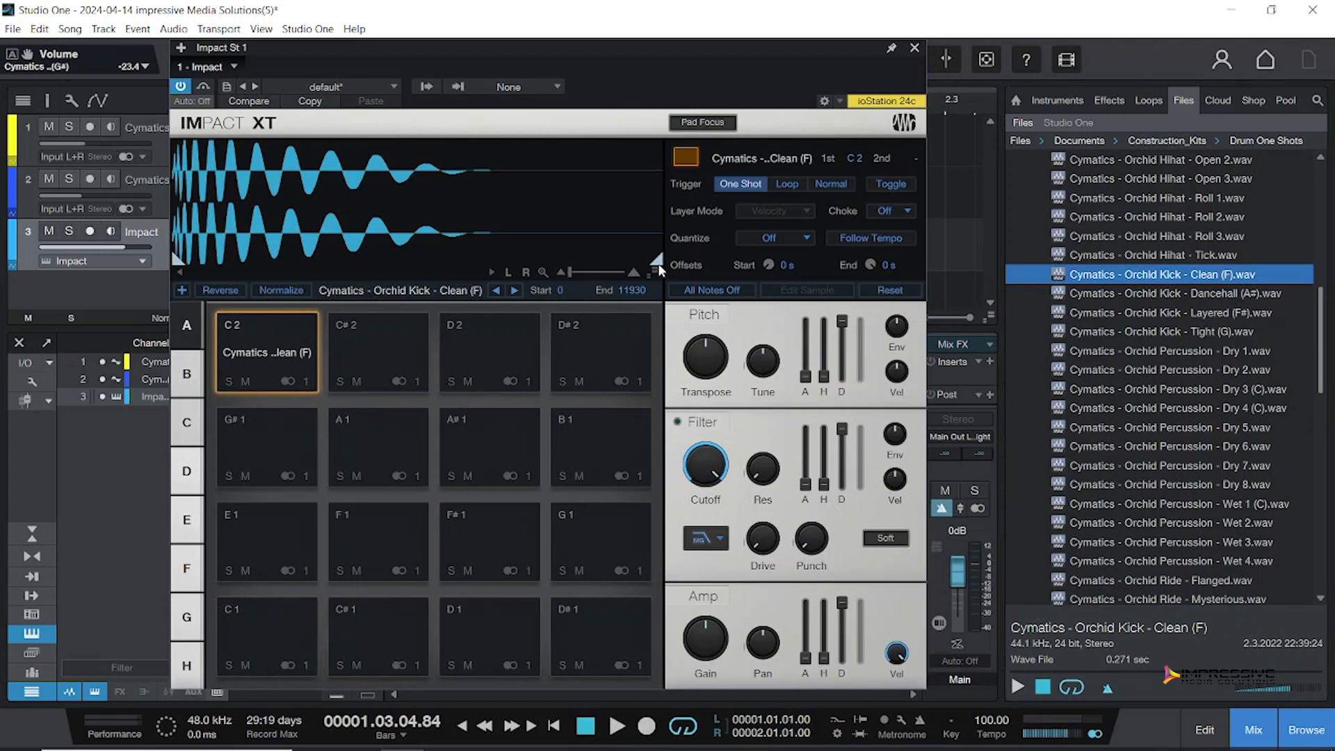
left_click_drag(657, 260, 471, 245)
Load Orchid Snare - Arrow (G#) onto pad C#2 and shorten its length.
scroll(1163, 405, "down", 9)
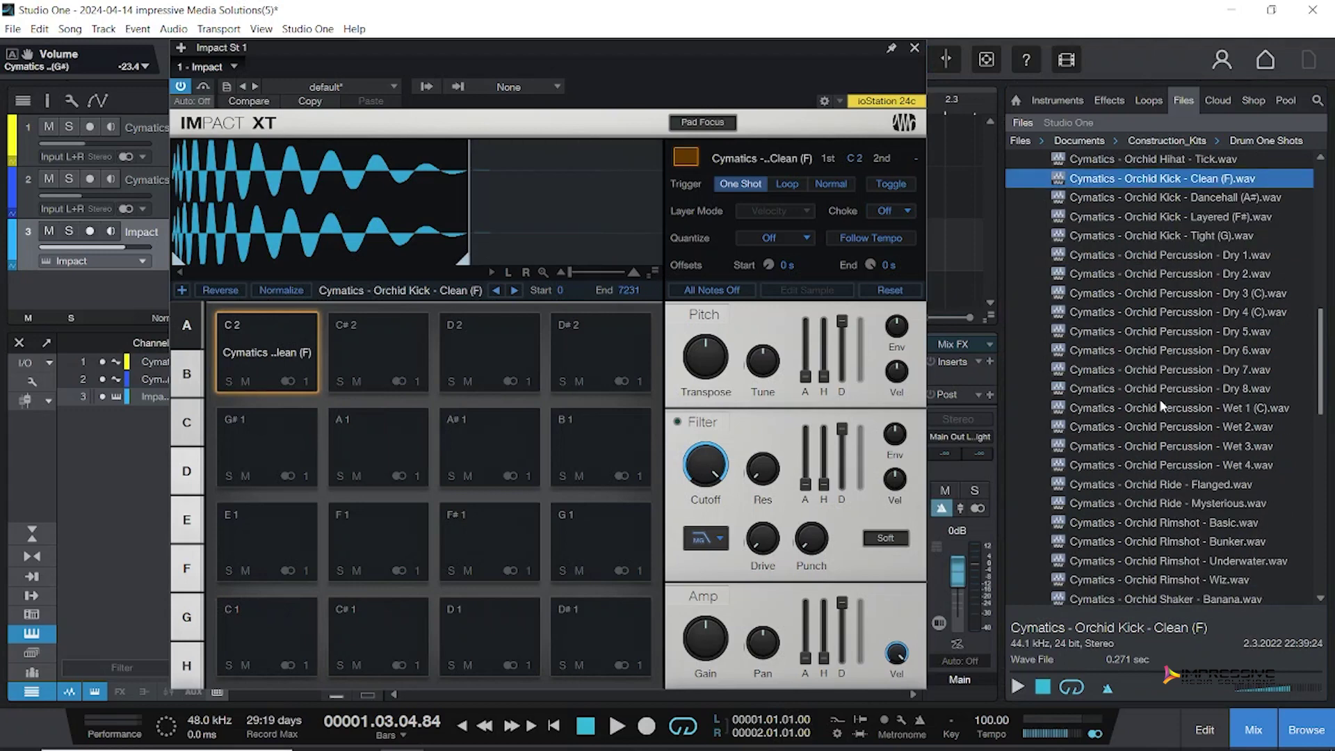
scroll(1163, 405, "down", 2)
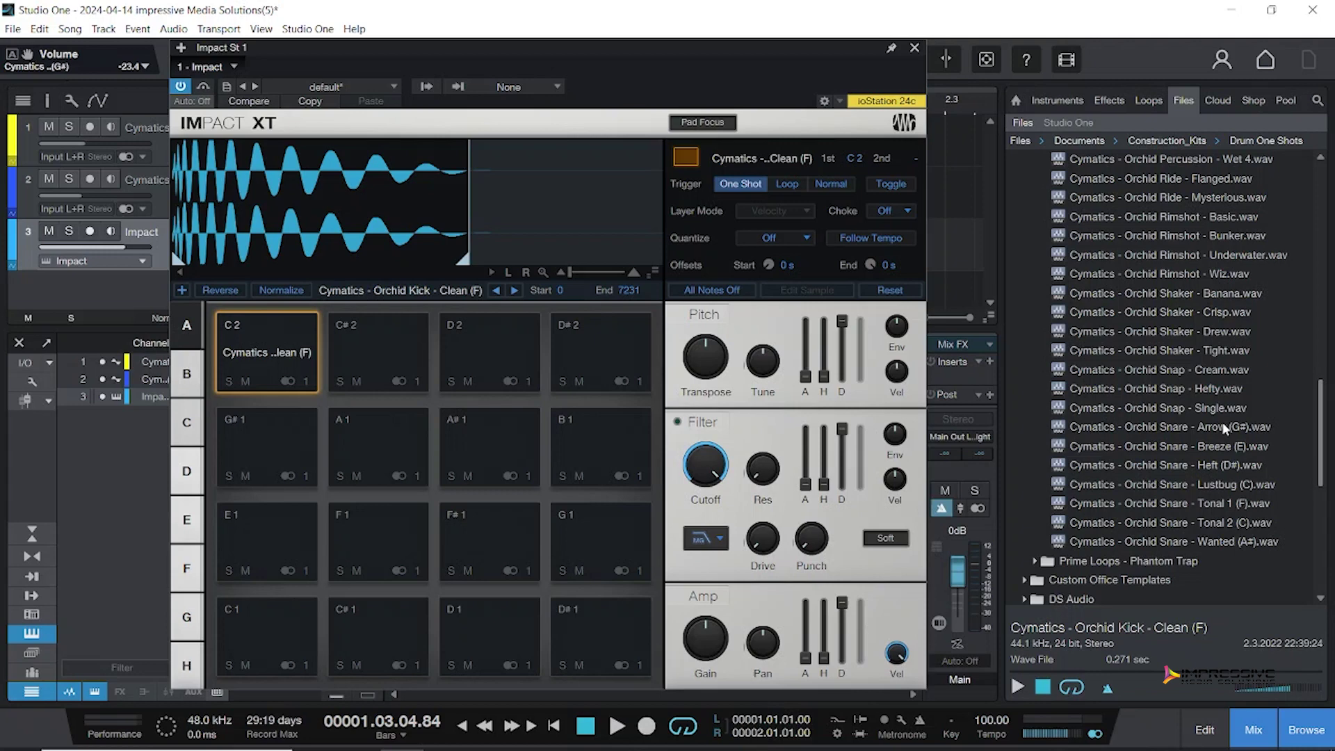
left_click(1186, 427)
left_click_drag(1187, 427, 388, 367)
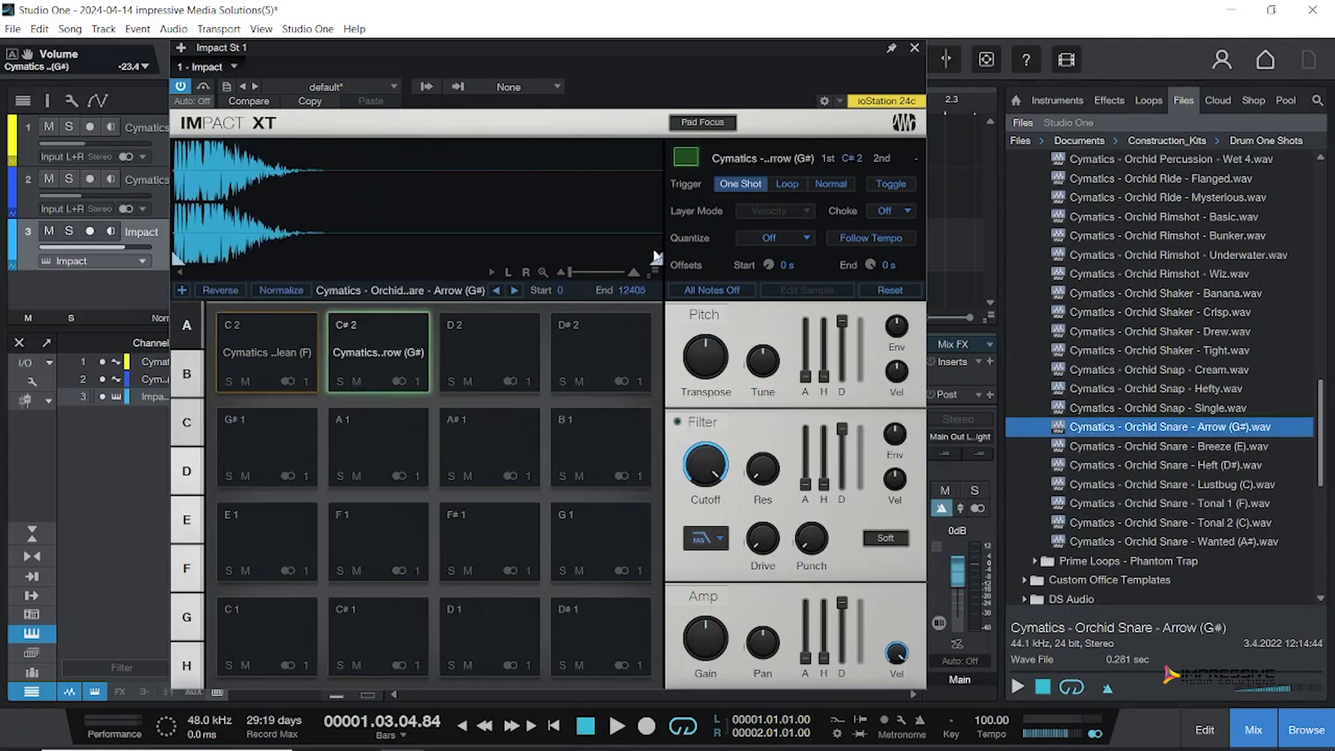
left_click_drag(431, 240, 328, 239)
left_click_drag(487, 45, 386, 41)
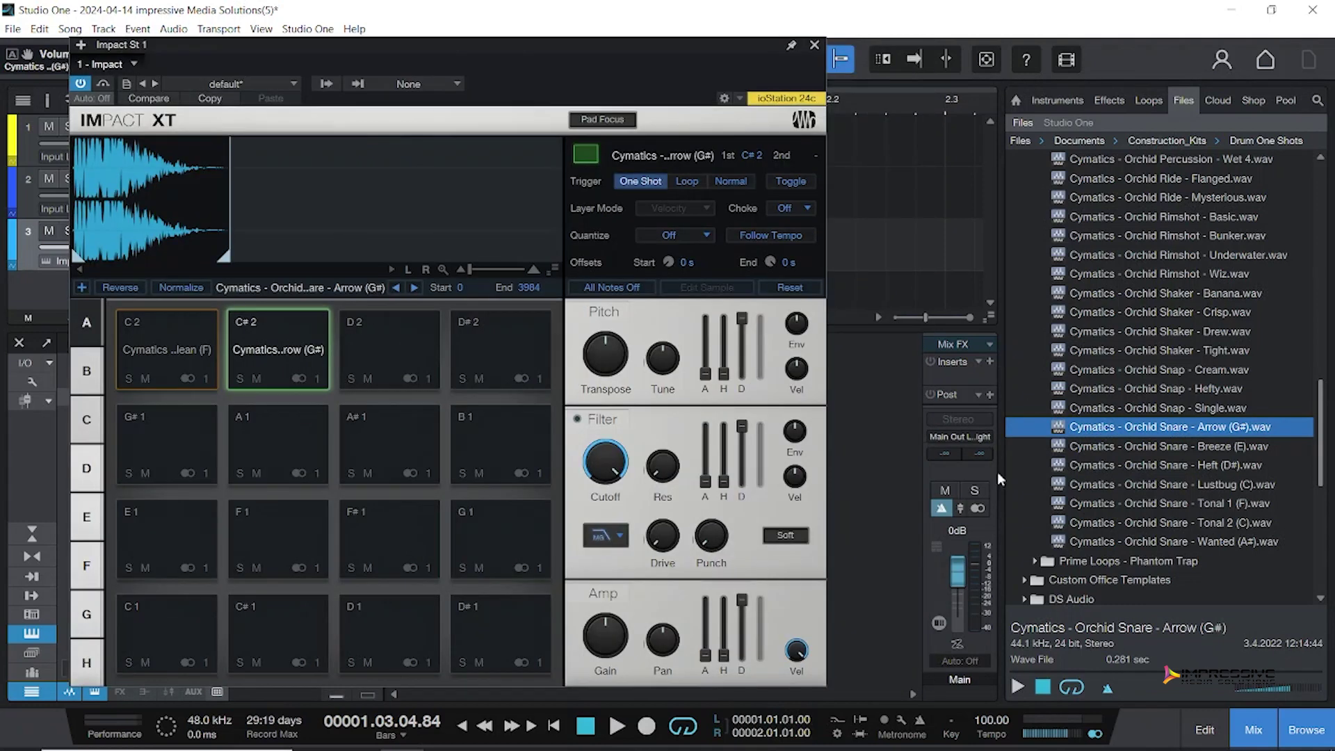
left_click(1270, 724)
Route Impact XT pad C#2 to its own Stereo 2 output.
left_click(1269, 723)
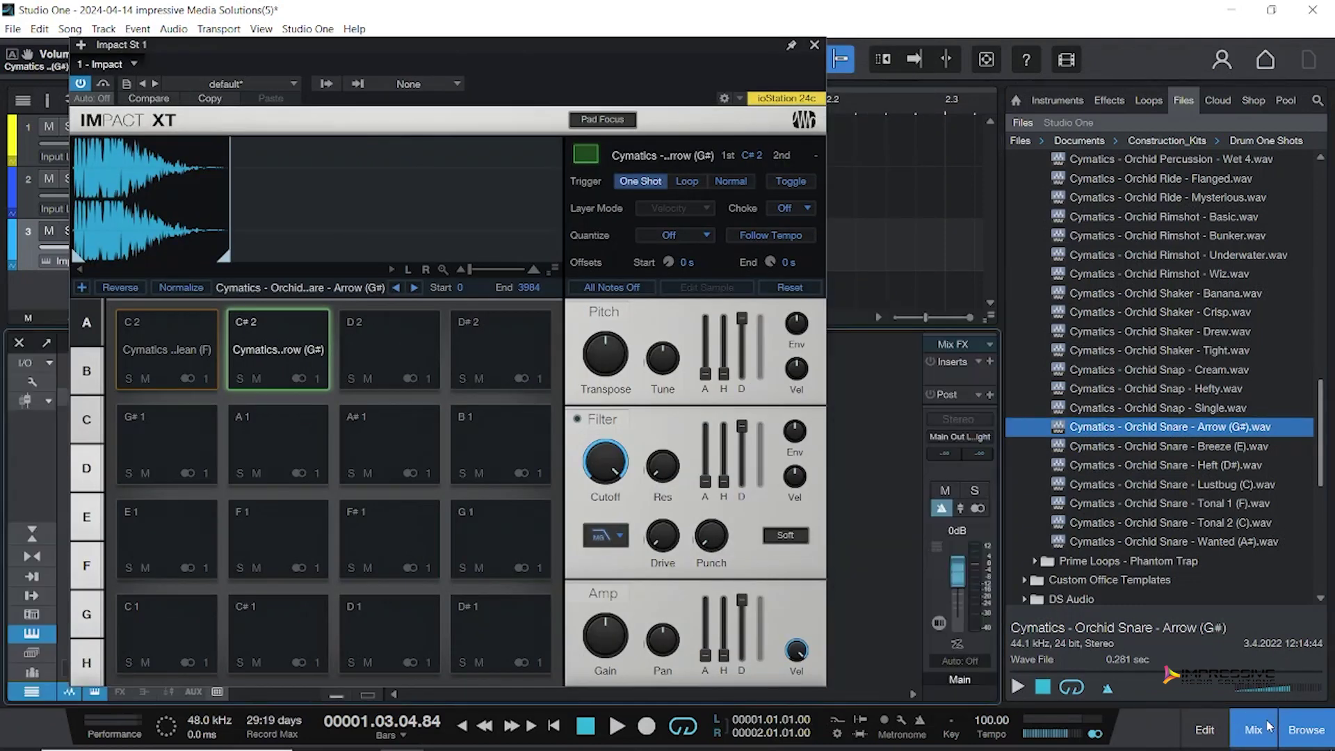
left_click_drag(429, 43, 973, 75)
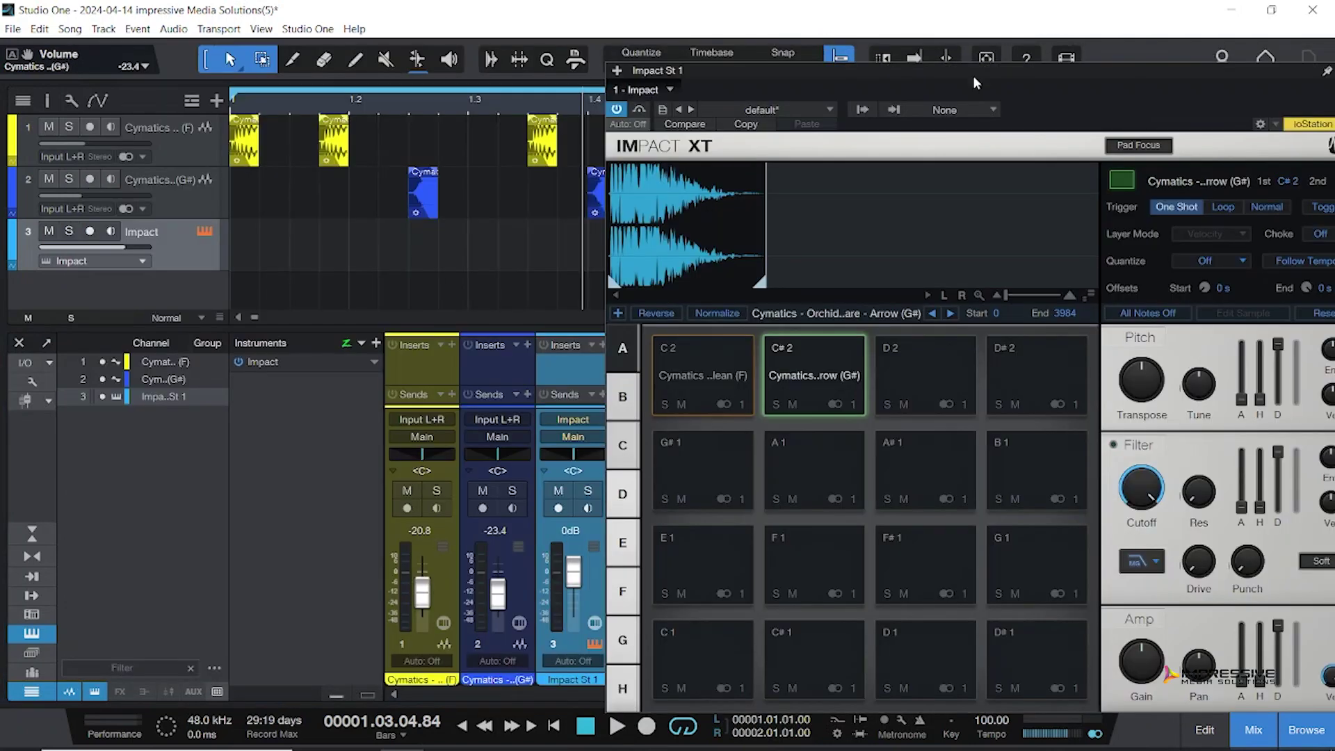
left_click_drag(787, 71, 903, 74)
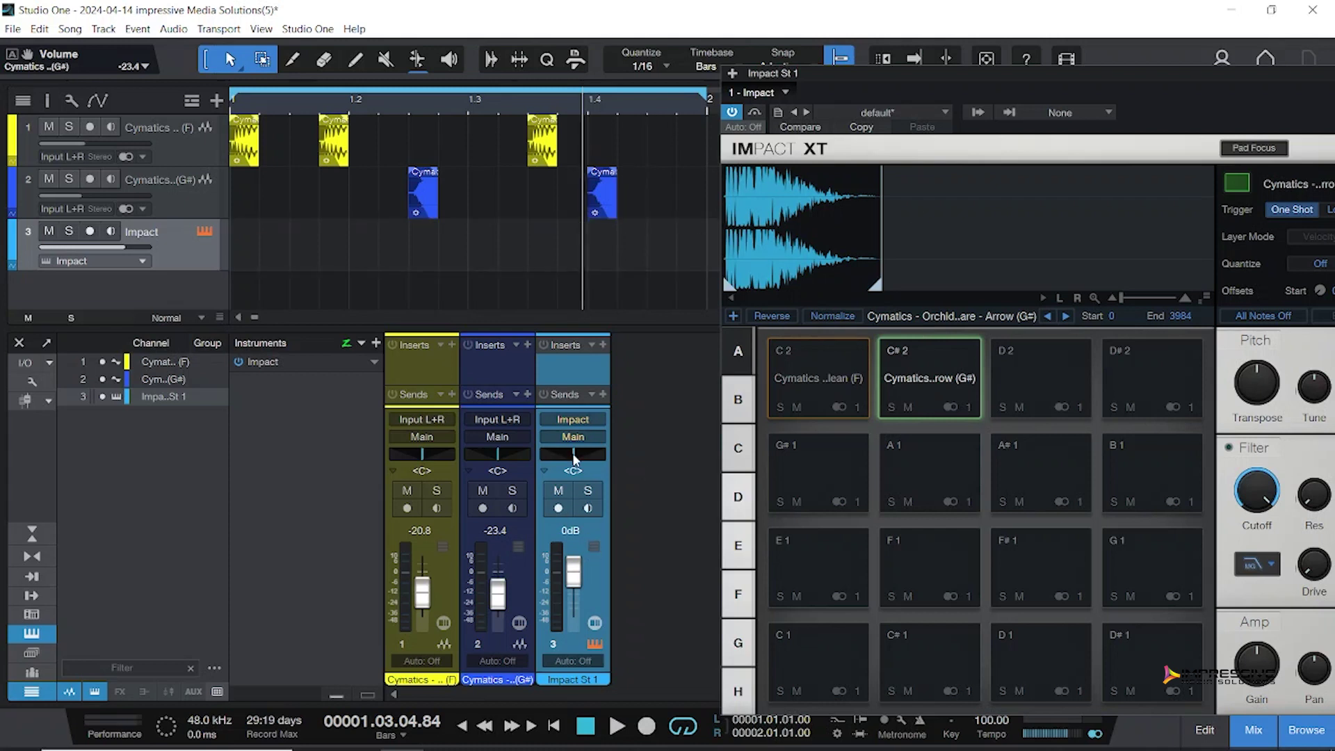
left_click(959, 407)
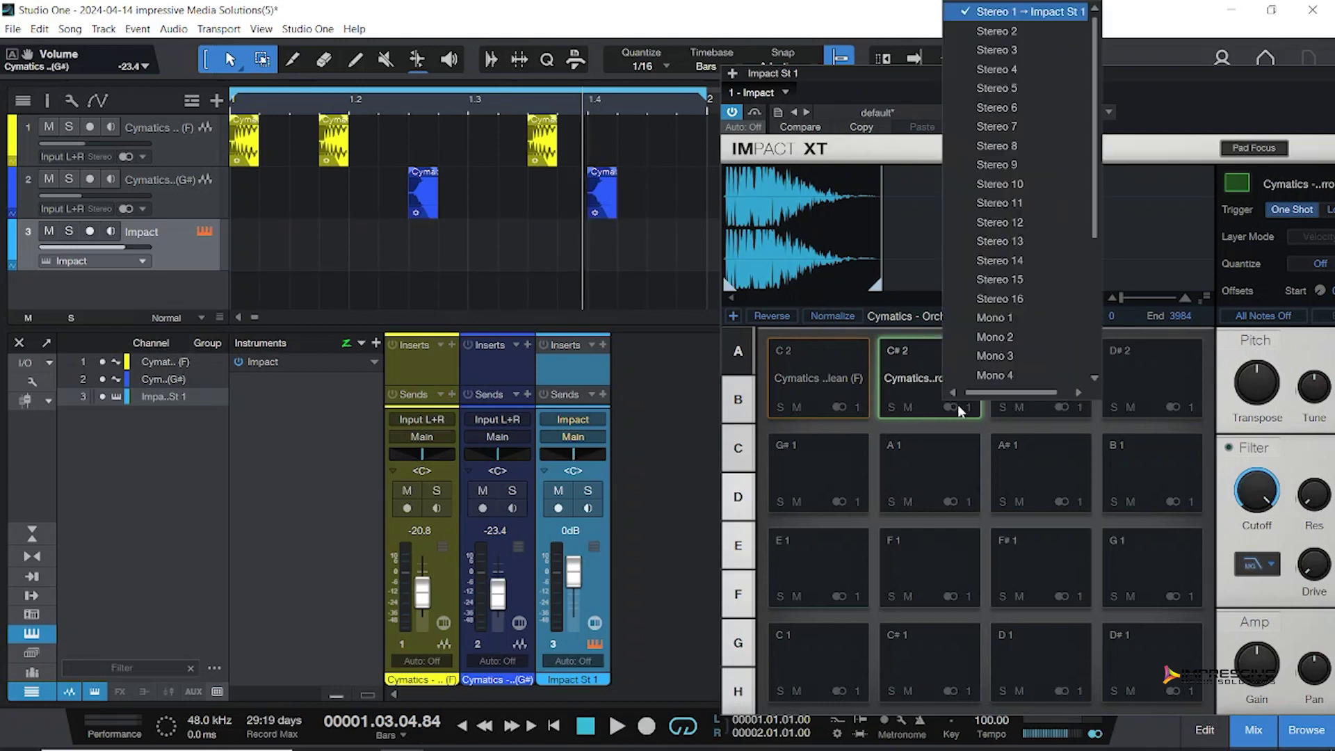
left_click(1039, 32)
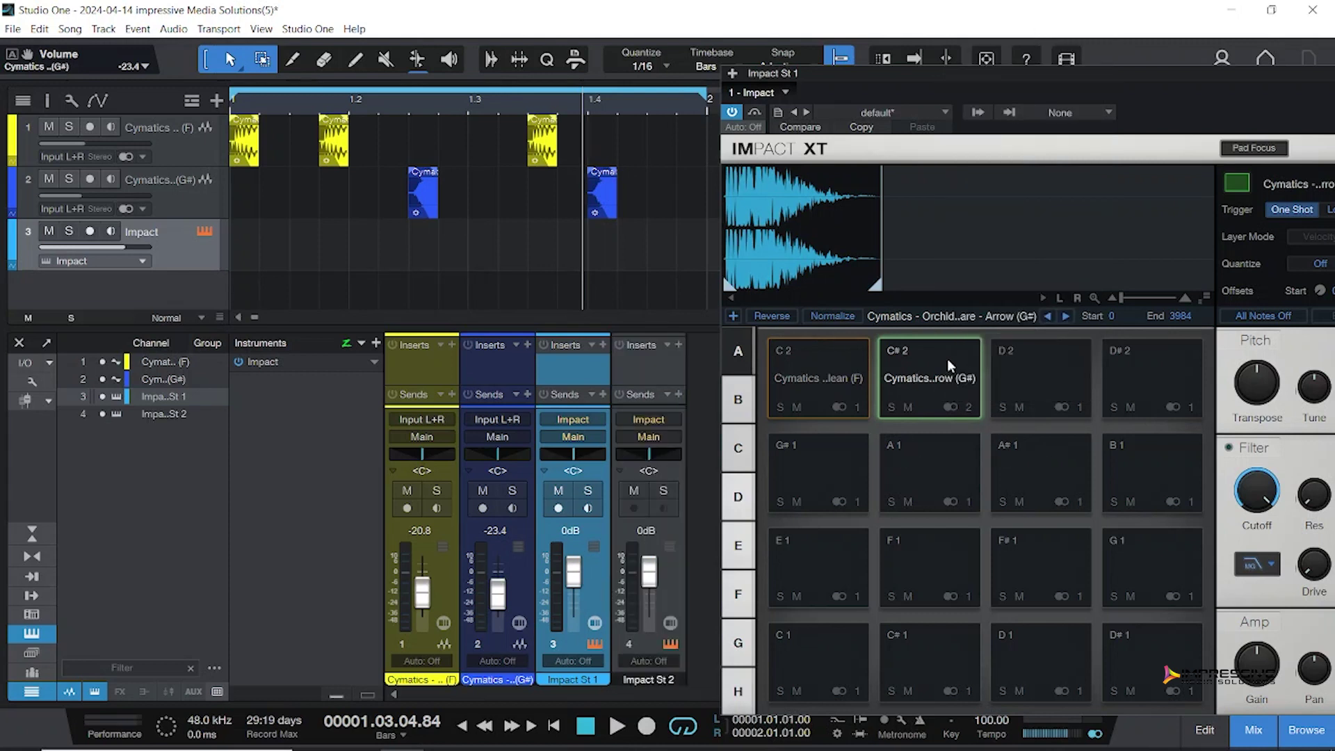
Set Impact St 2 to -20.8 dB and, auditioning both pads, raise Impact St 1 to -10.4 dB.
left_click_drag(573, 573, 576, 602)
left_click_drag(650, 573, 654, 606)
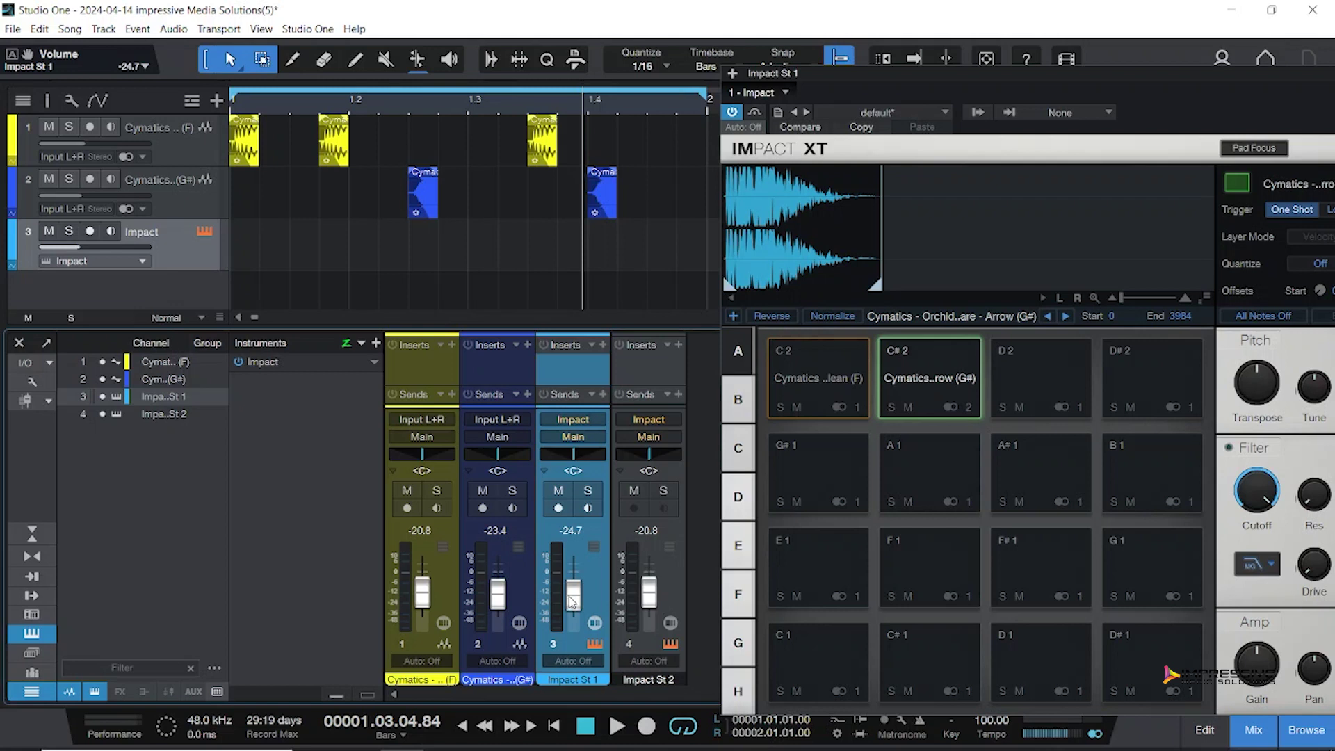
left_click(816, 361)
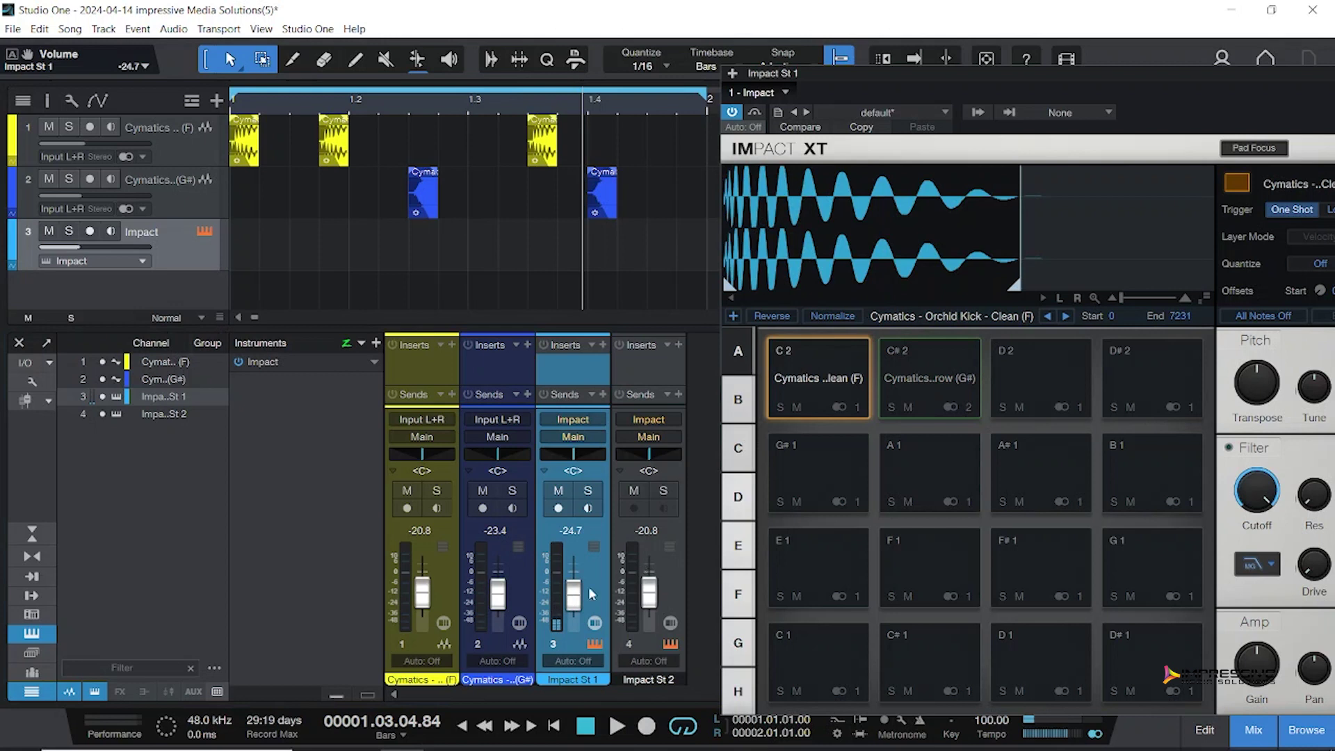
left_click_drag(573, 593, 573, 586)
left_click(827, 358)
left_click(837, 351)
left_click(914, 353)
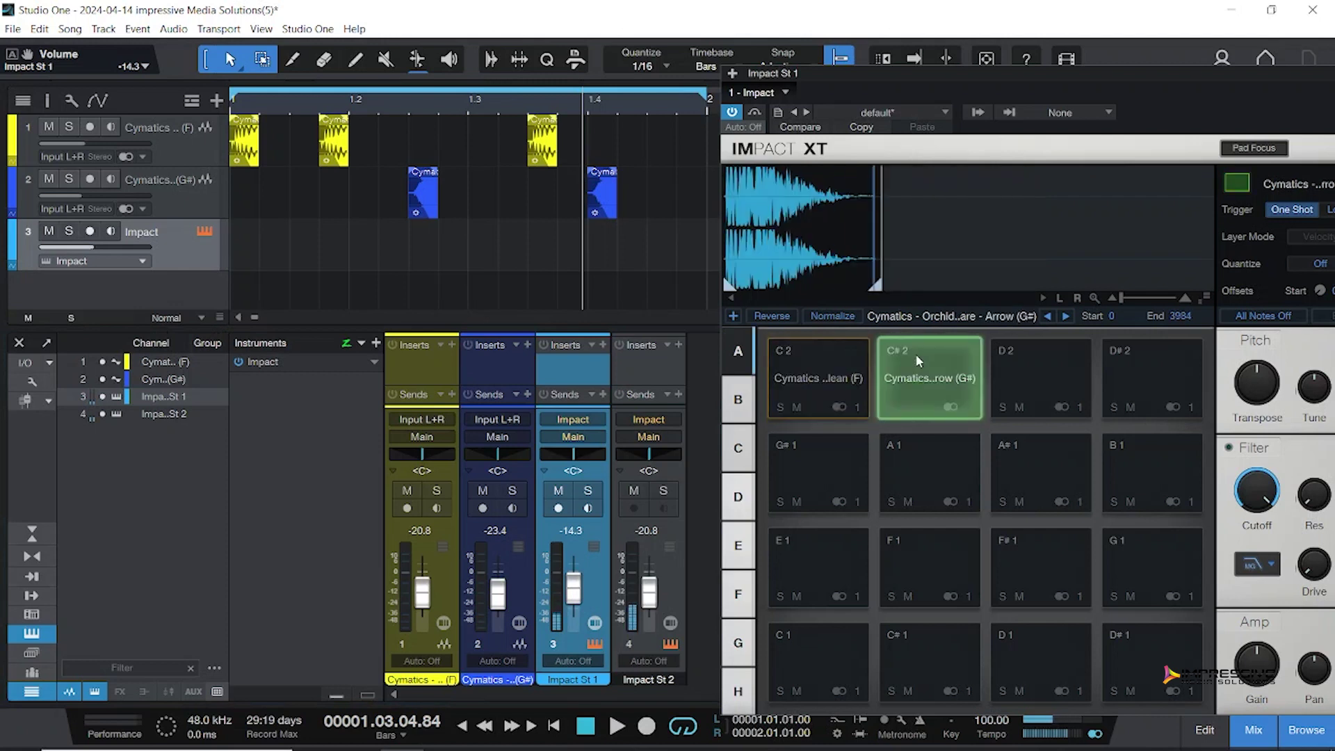
left_click_drag(577, 589, 577, 585)
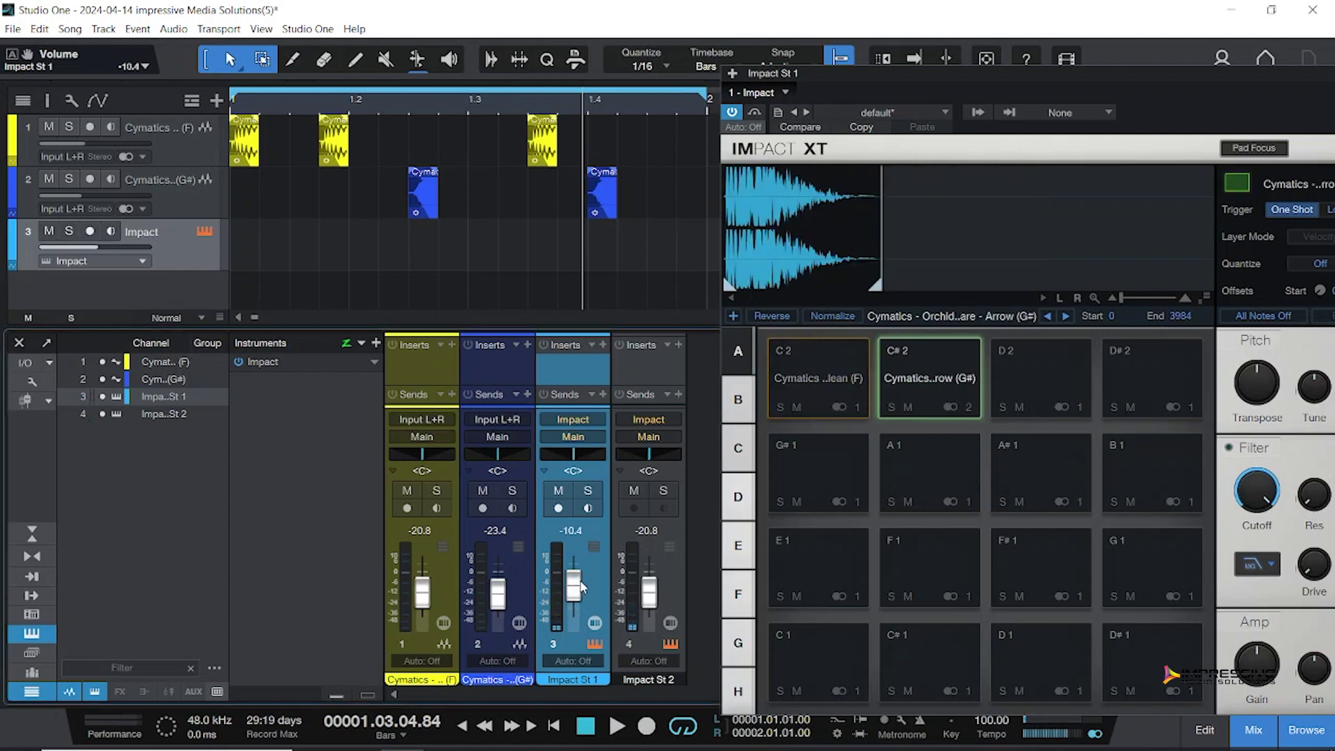
Create a one-bar Impact part on track 3 and open it in the note editor.
double_click(438, 260)
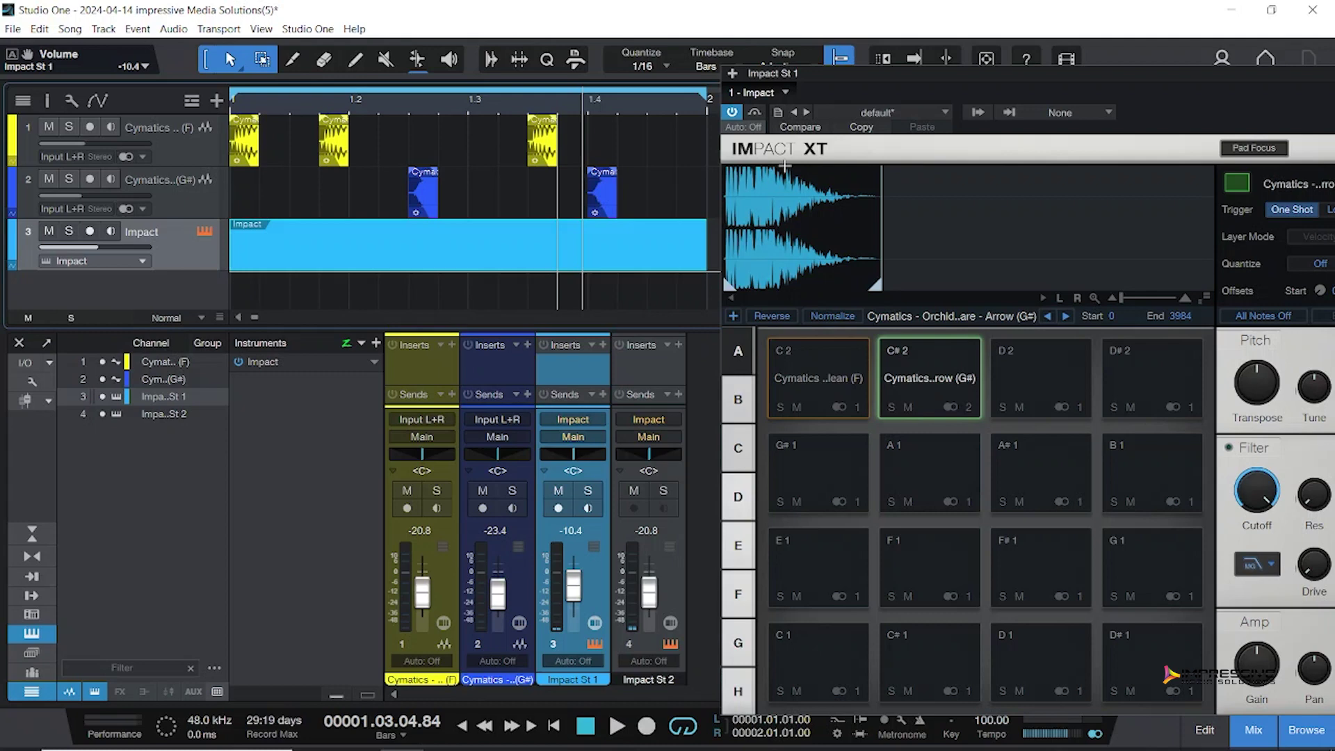
key("F5")
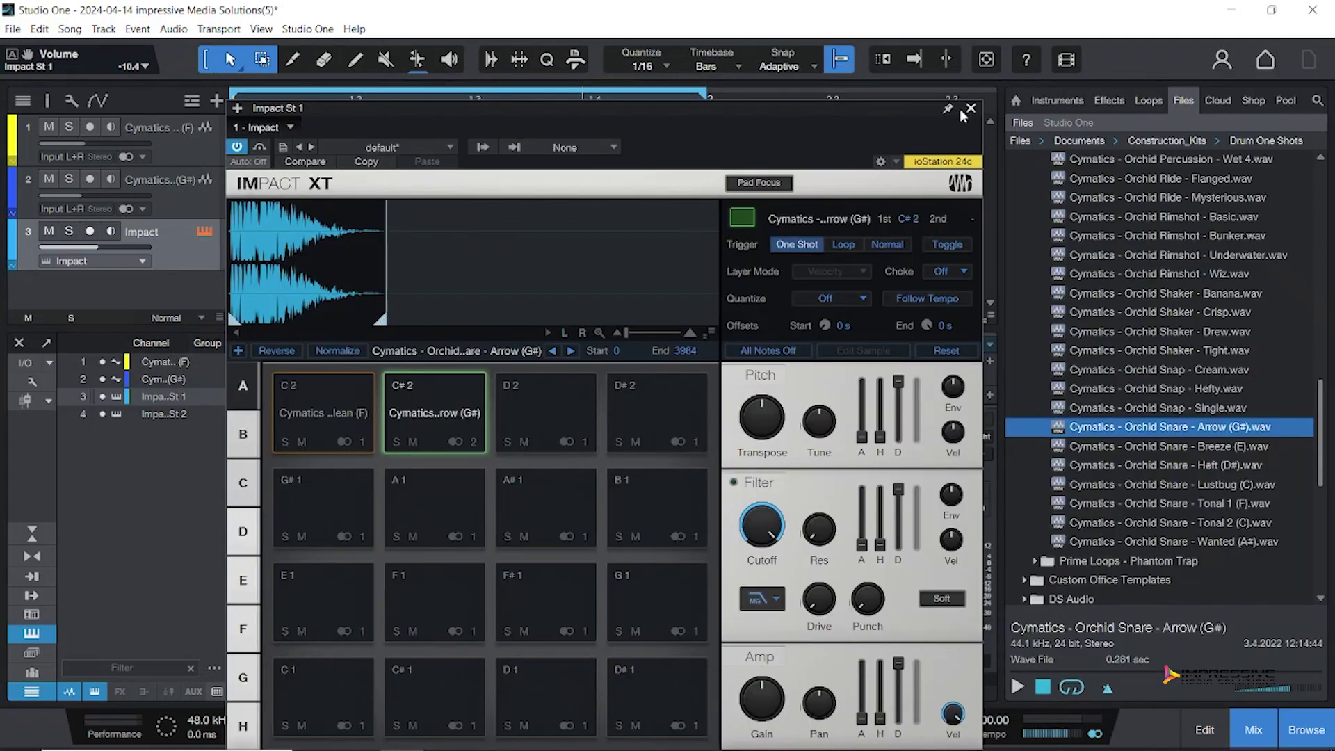
left_click(968, 113)
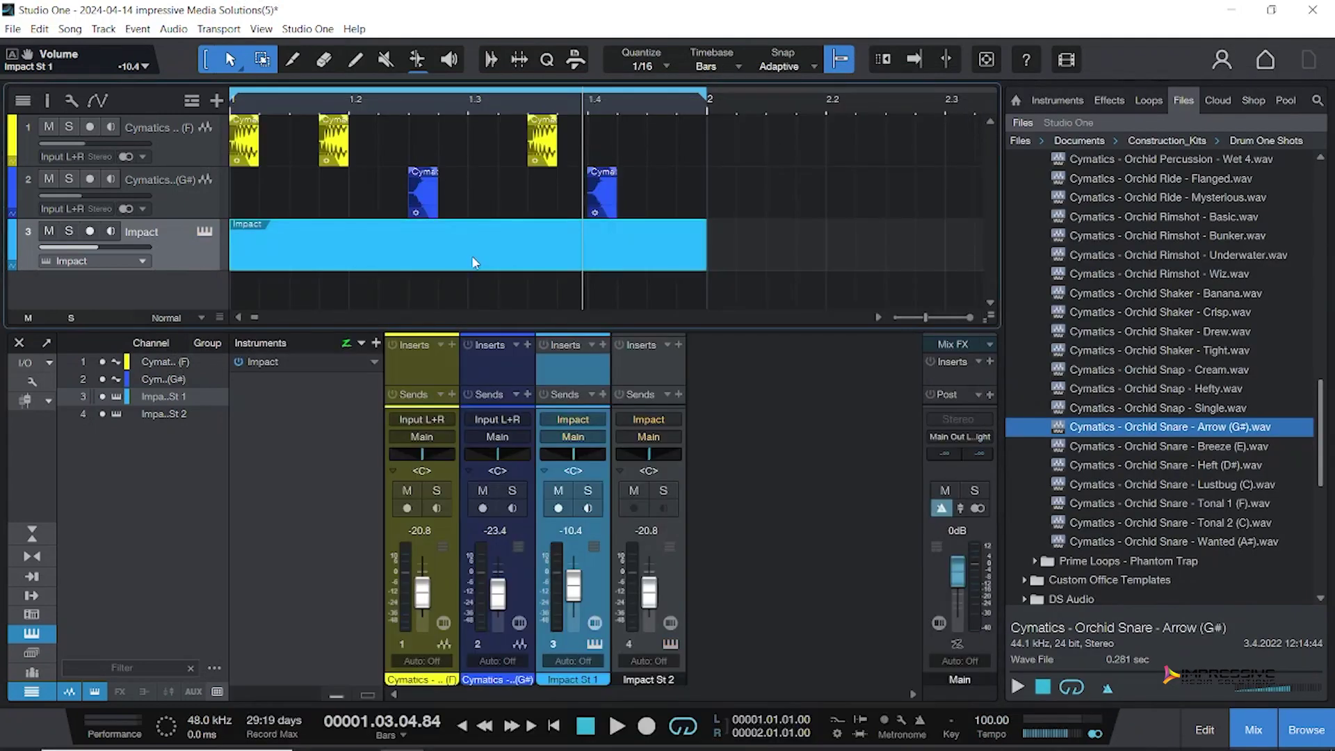
double_click(526, 261)
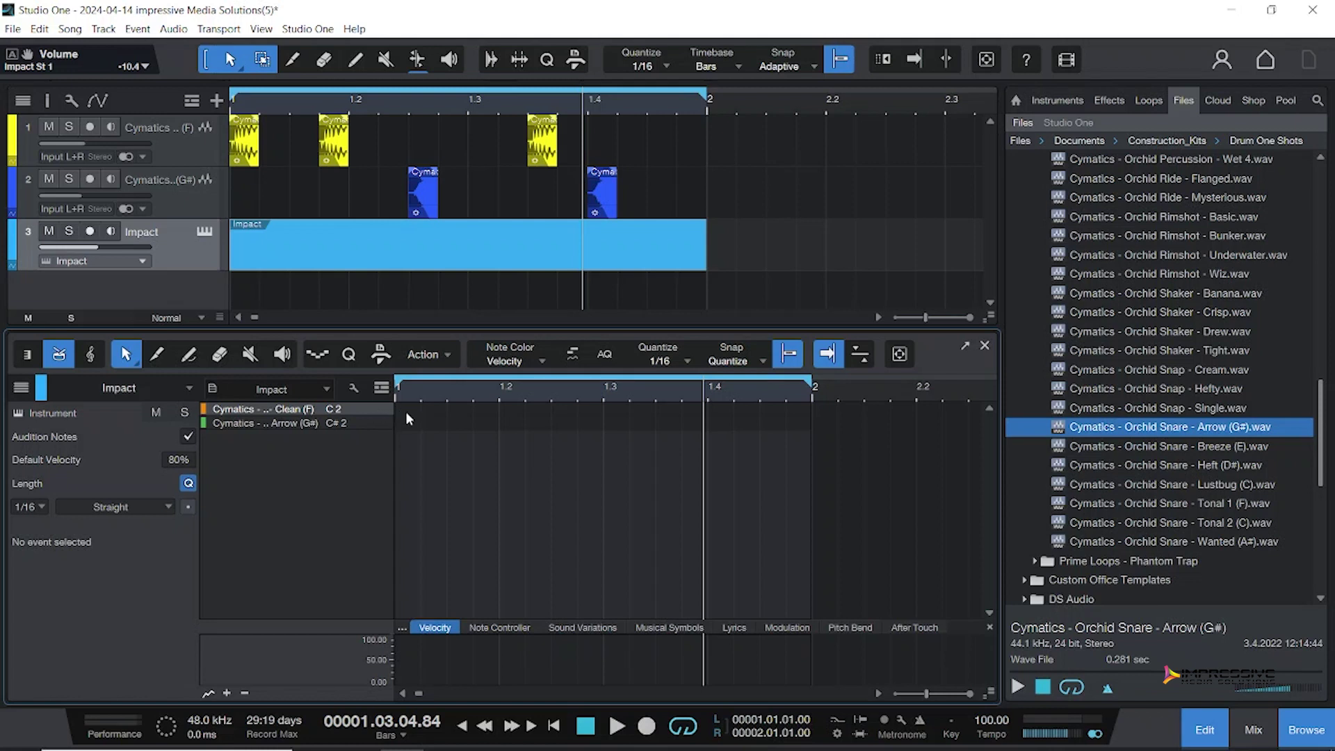
Paint kick notes on C2 at 1.1, 1.1.4, 1.3.4 and snare notes on C#2 at 1.2.3, 1.4.
left_click(187, 354)
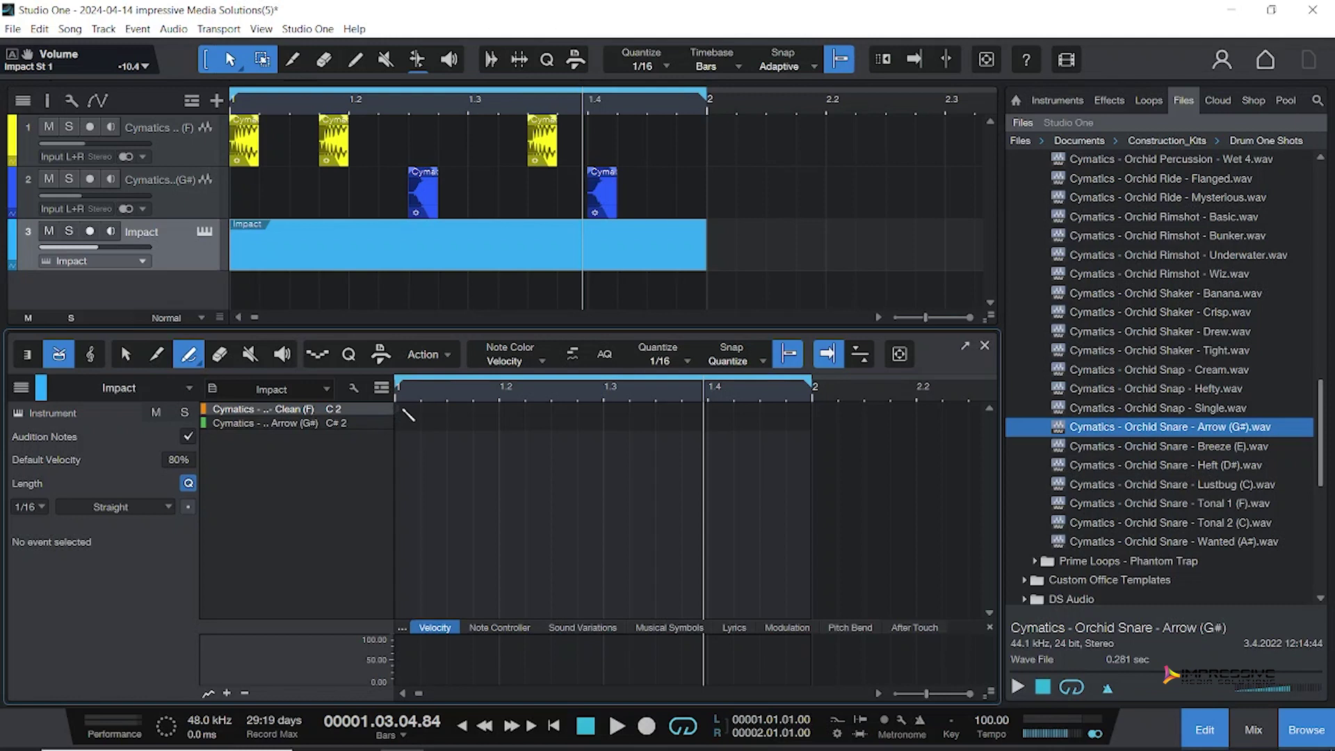
left_click(403, 410)
left_click(480, 409)
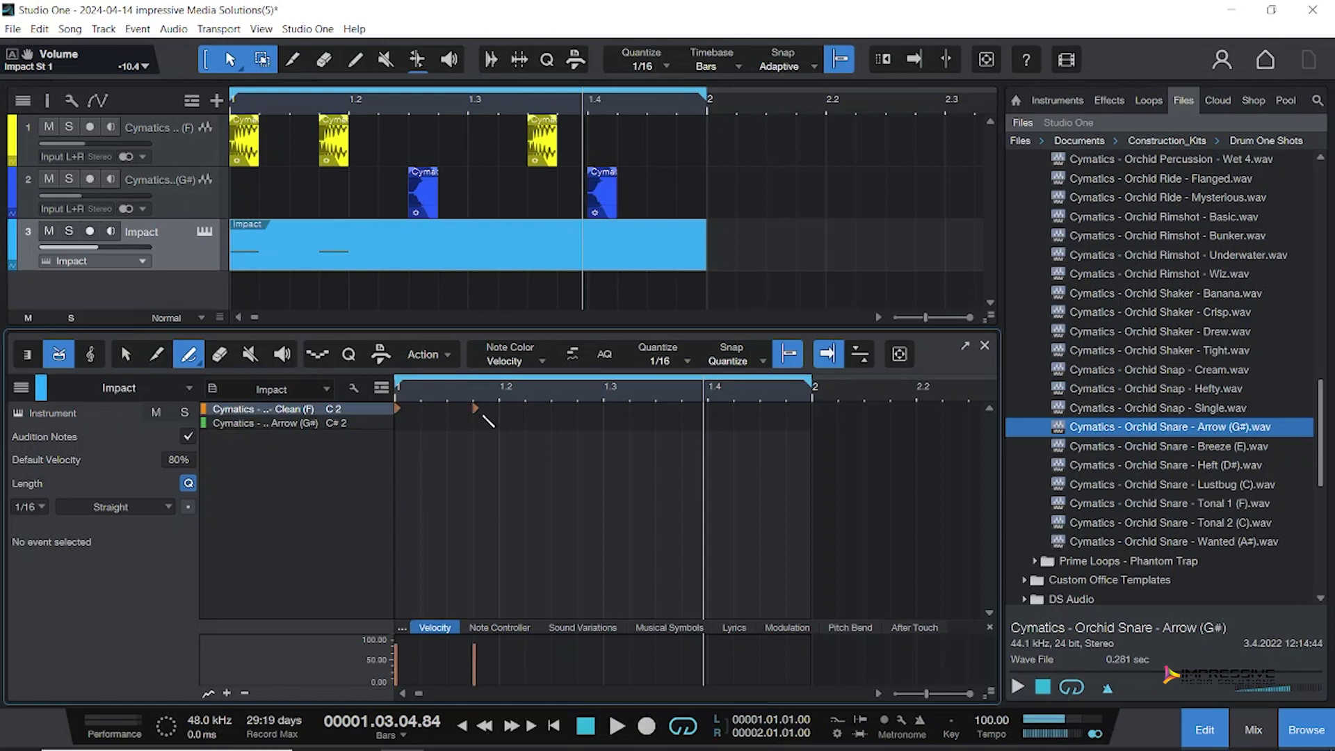
left_click(658, 410)
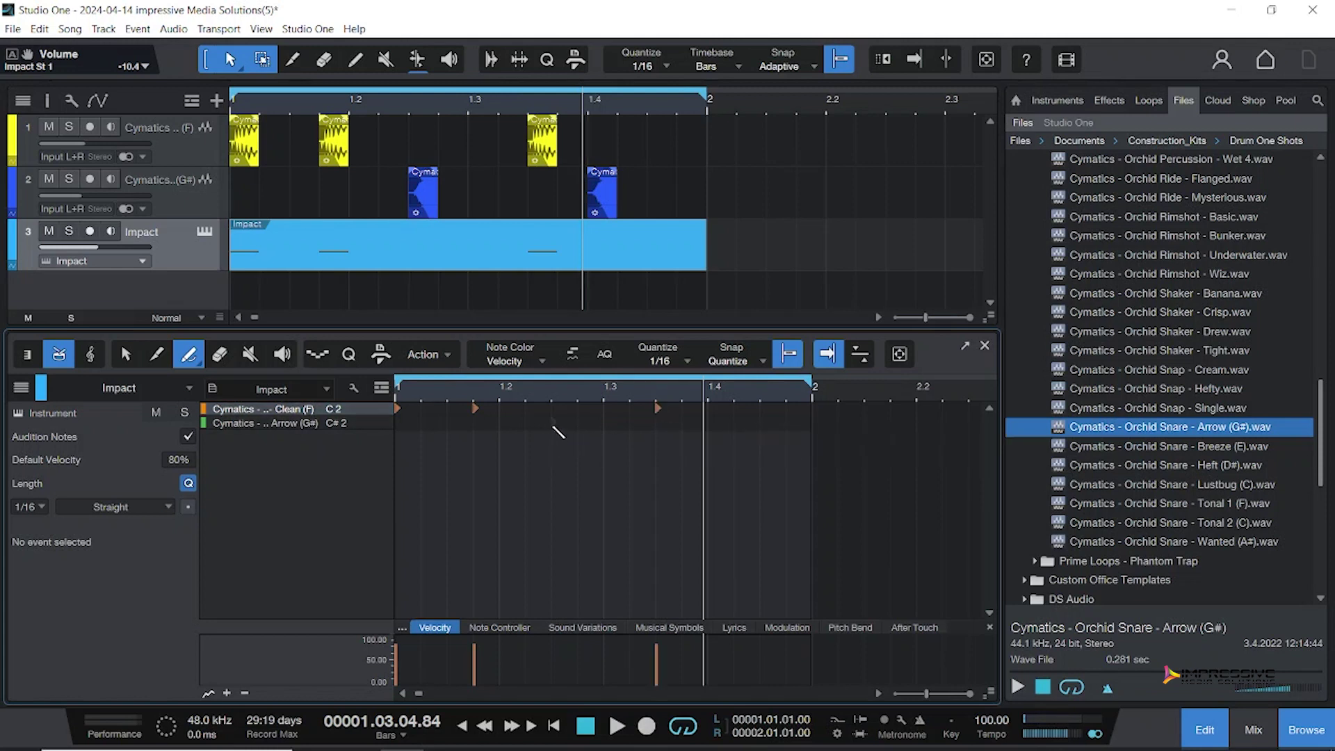
left_click(554, 423)
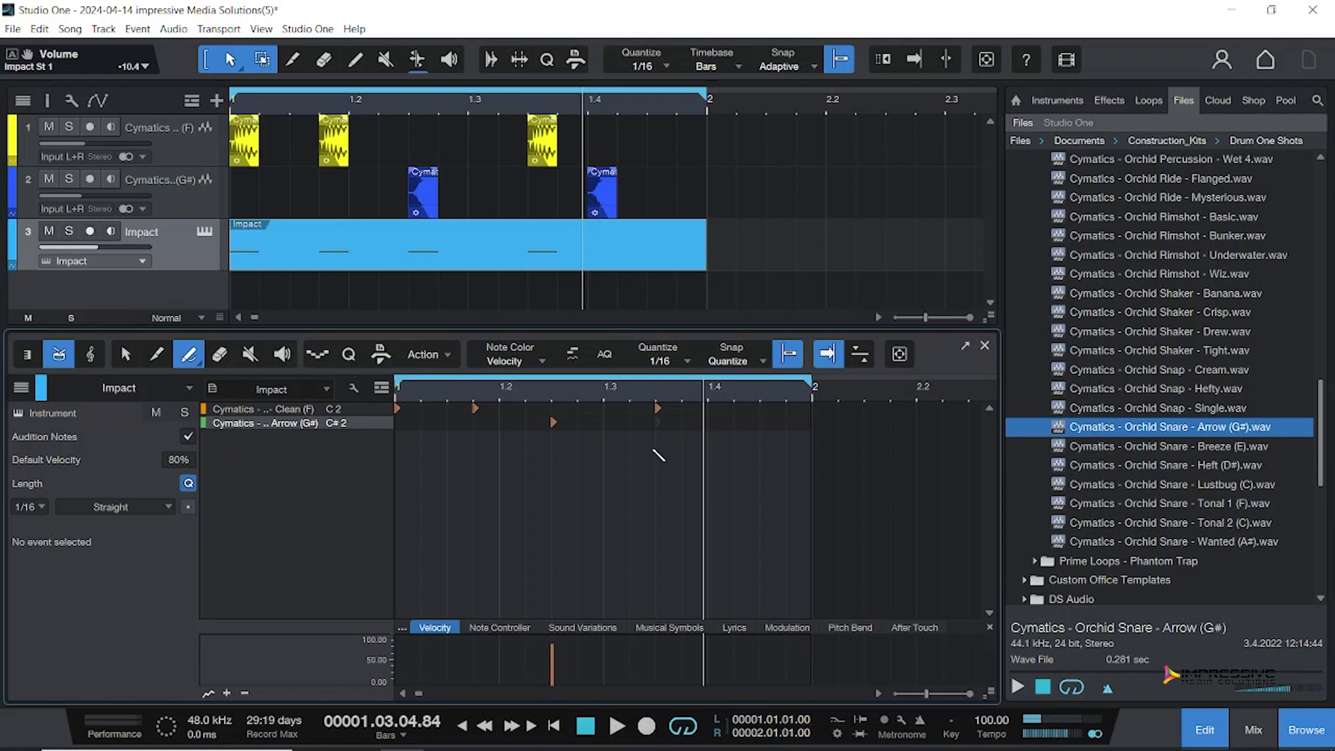
left_click(708, 422)
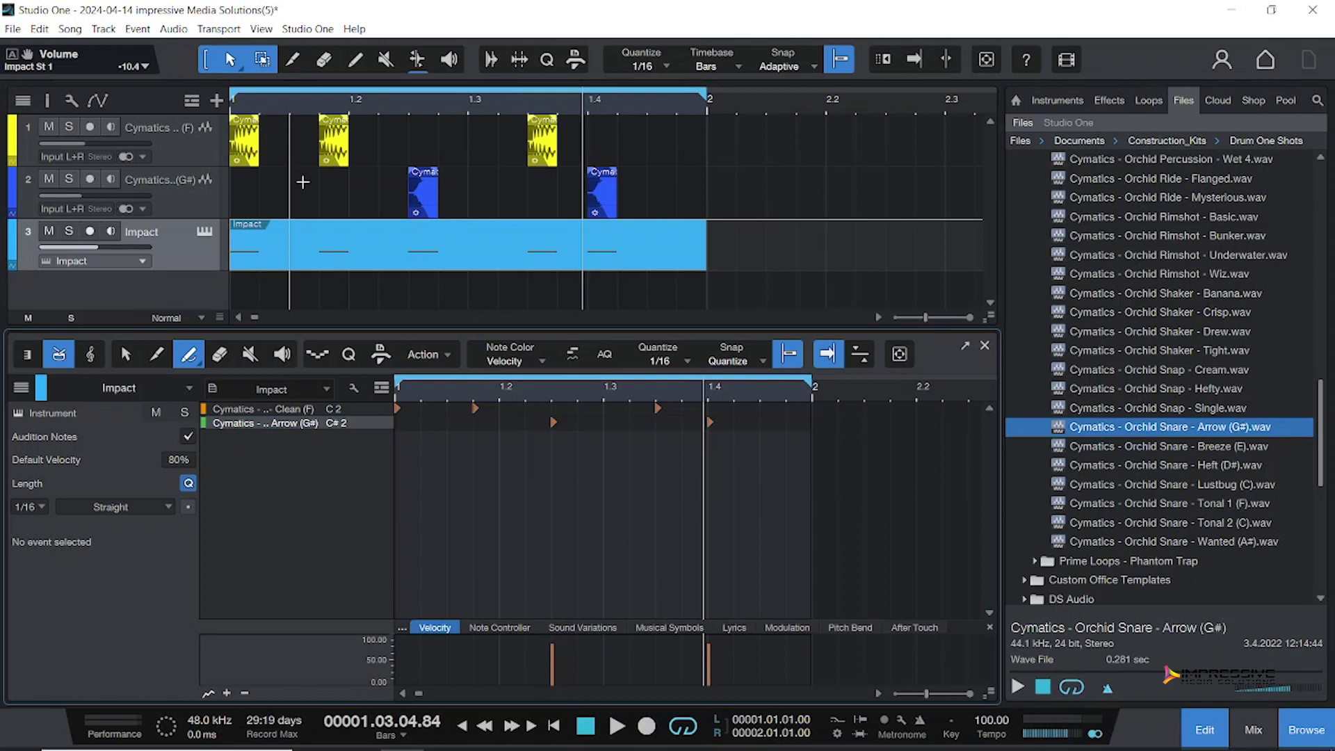
Mute both sample tracks, play the Impact pattern from bar 1, then mute the Impact track.
left_click(49, 180)
left_click(50, 128)
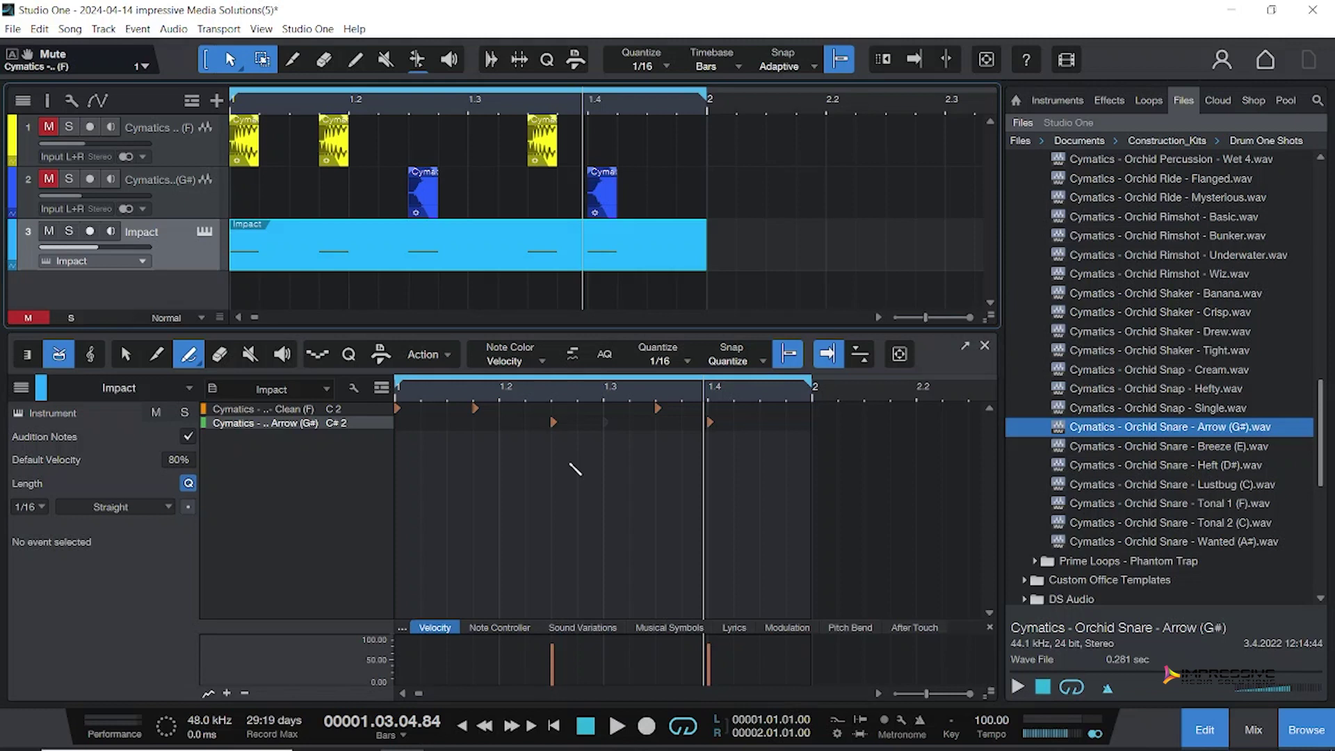
key("Home")
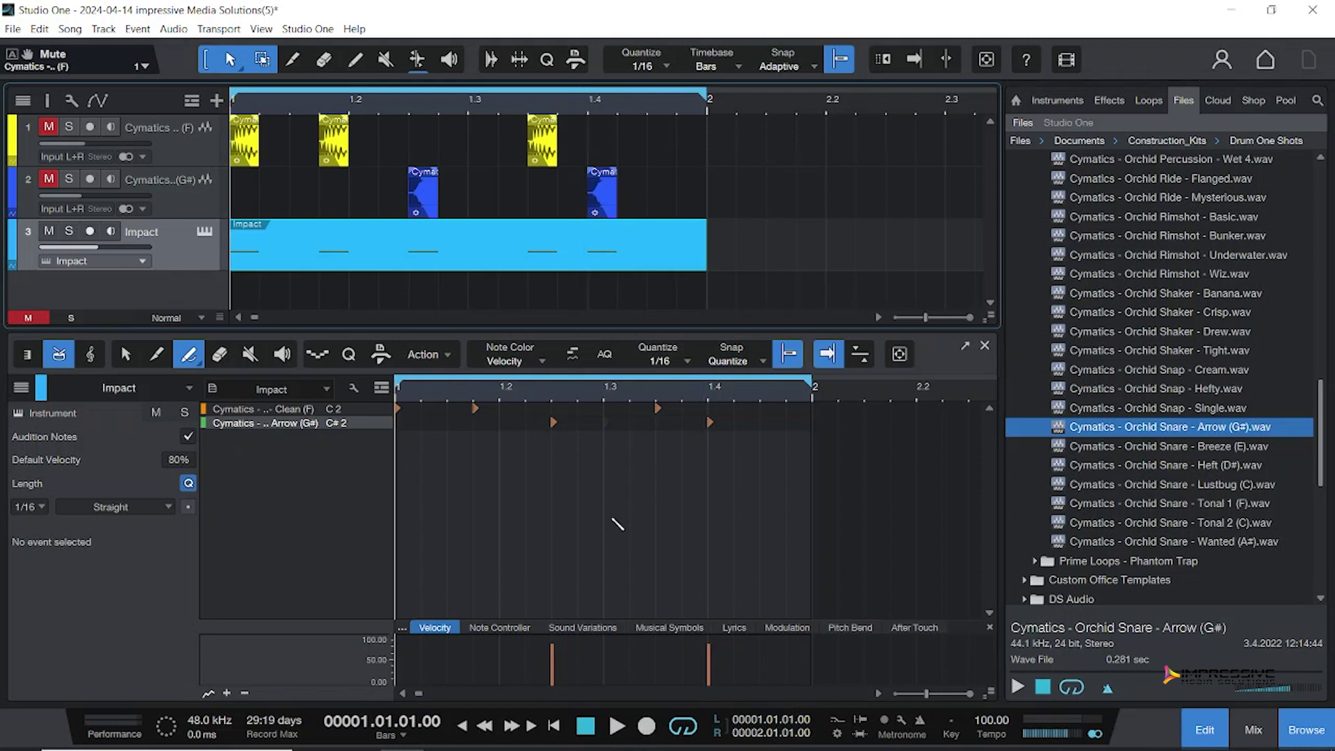
key("space")
key("f")
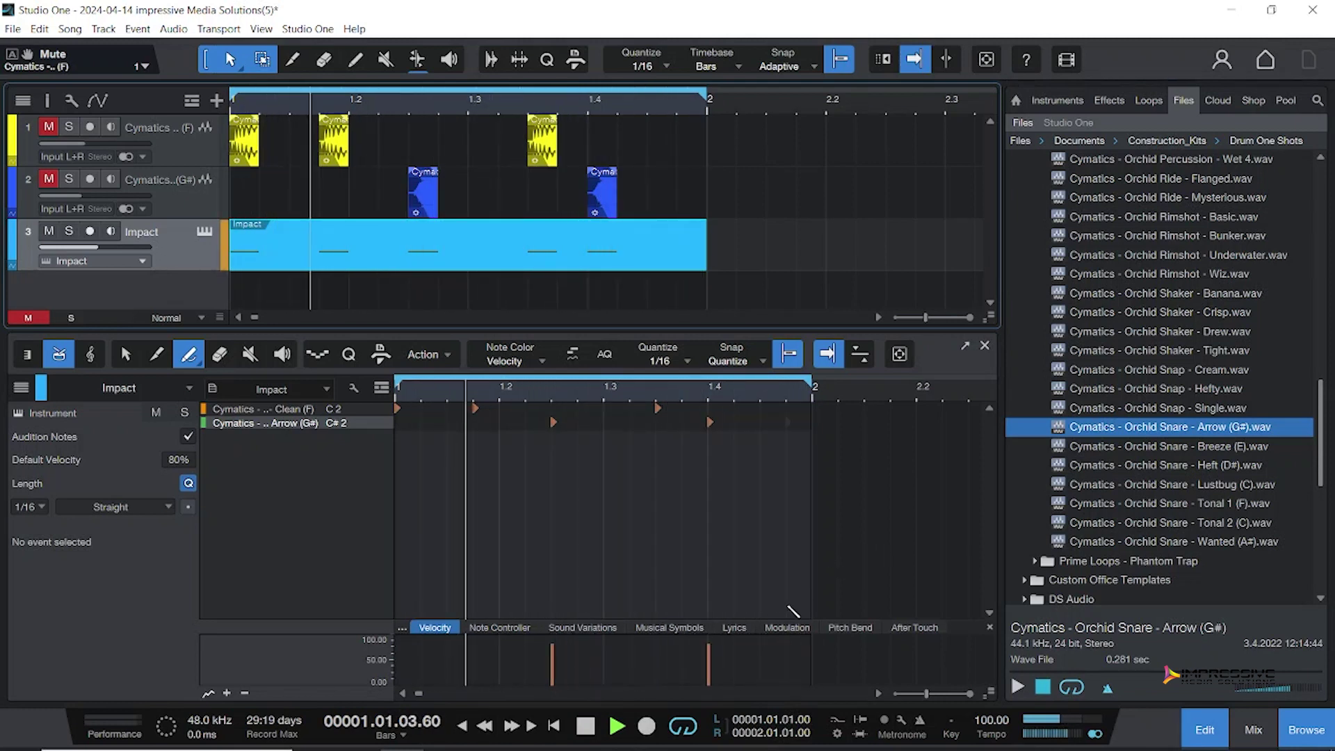
left_click(587, 725)
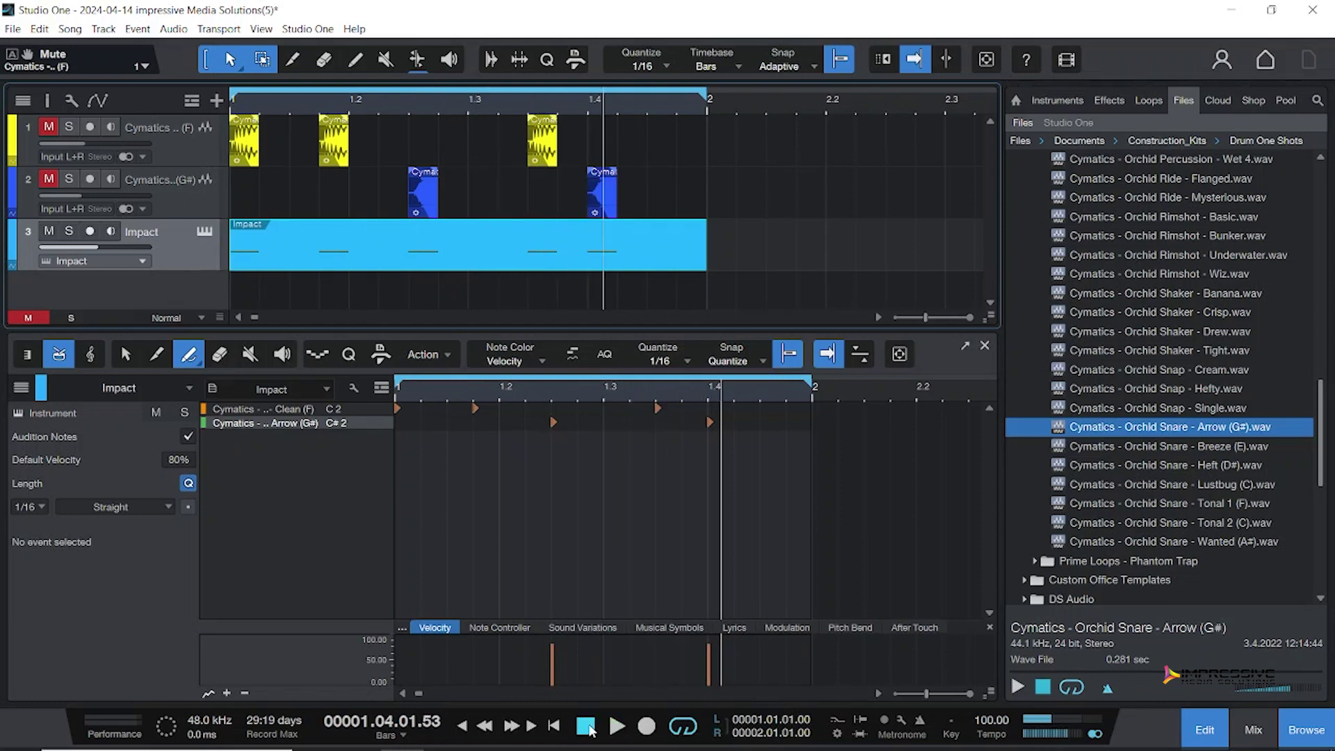
left_click(48, 231)
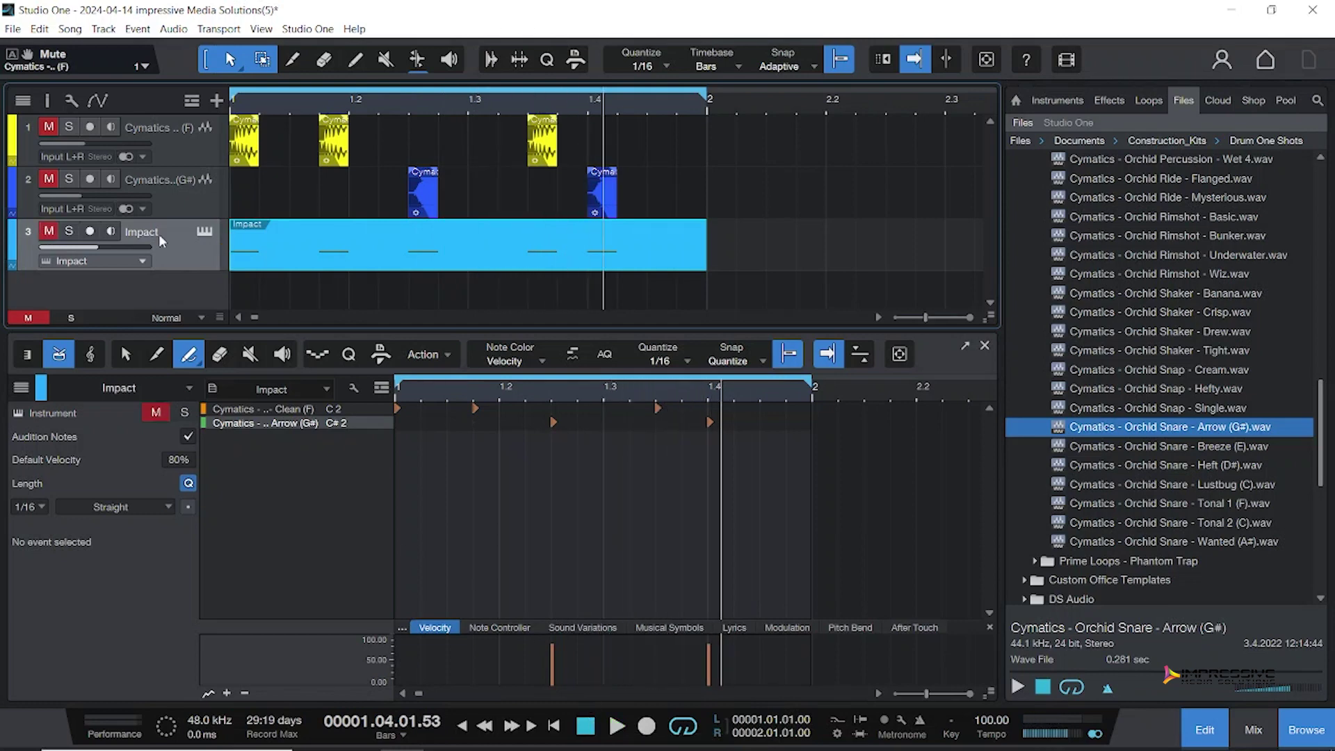
Duplicate the Impact track with its instrument and unmute the new Impact 2 track.
right_click(182, 252)
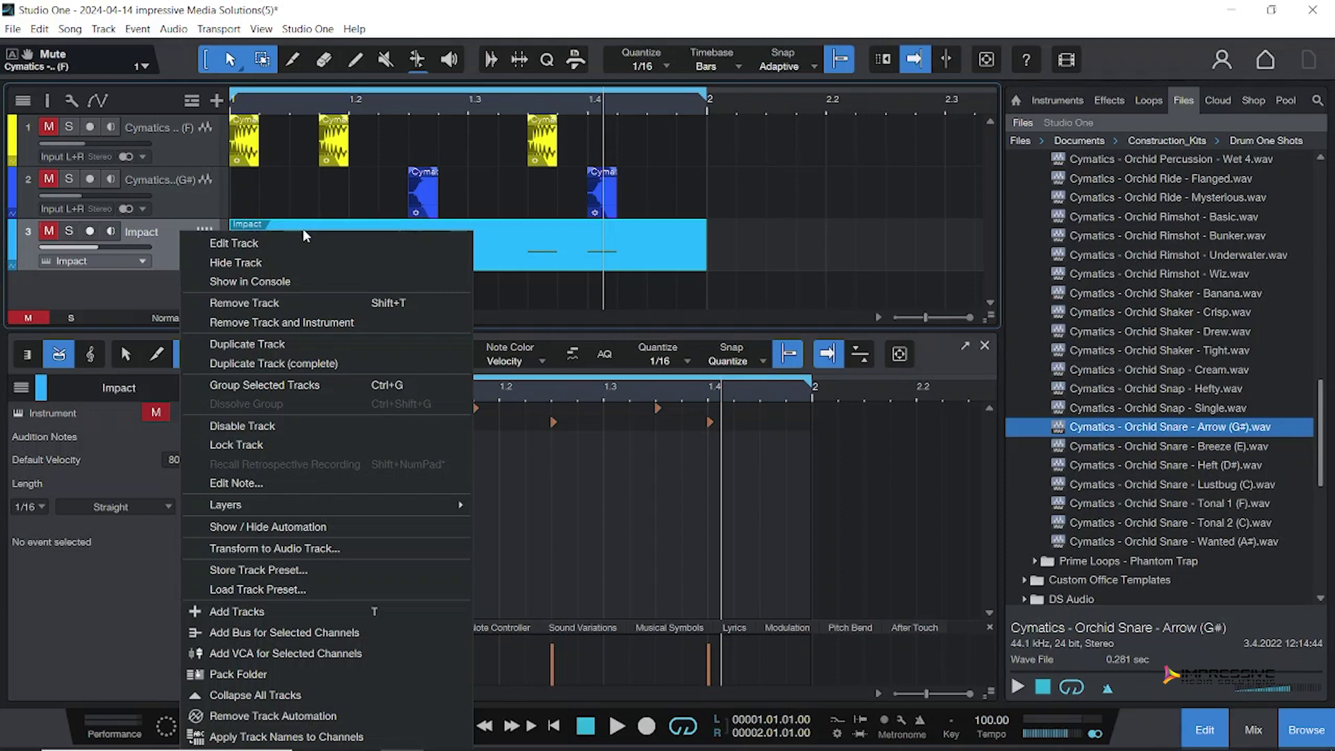
left_click(274, 363)
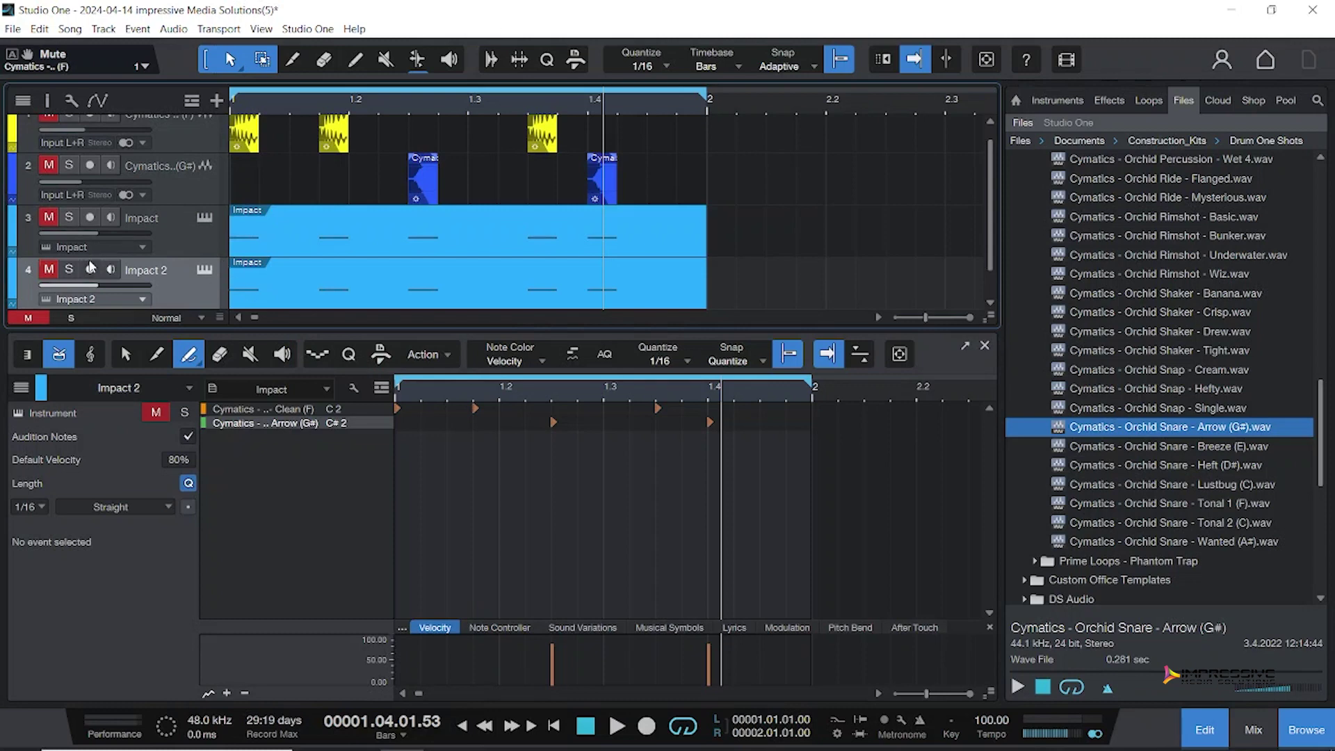
left_click(49, 269)
Bring up the Impact 2 part's context menu and its Instrument Parts options.
right_click(388, 304)
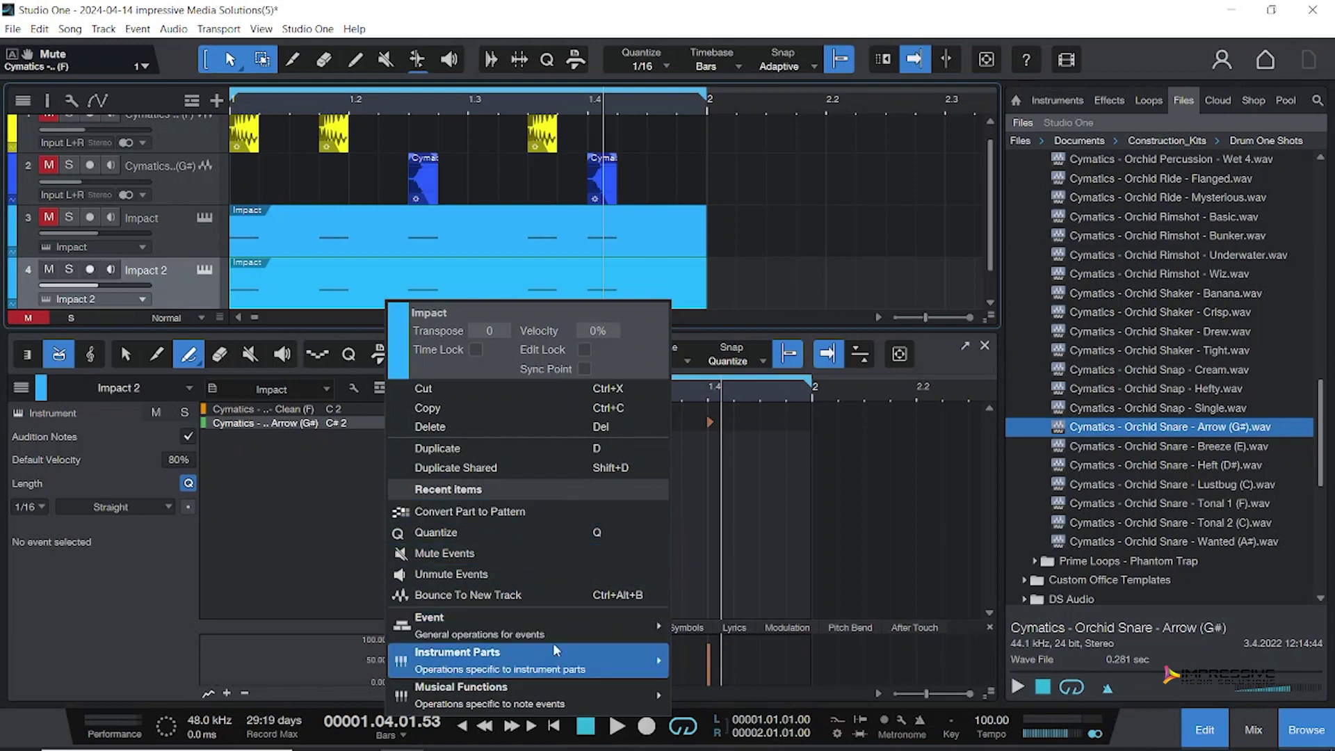
mouse_move(554, 654)
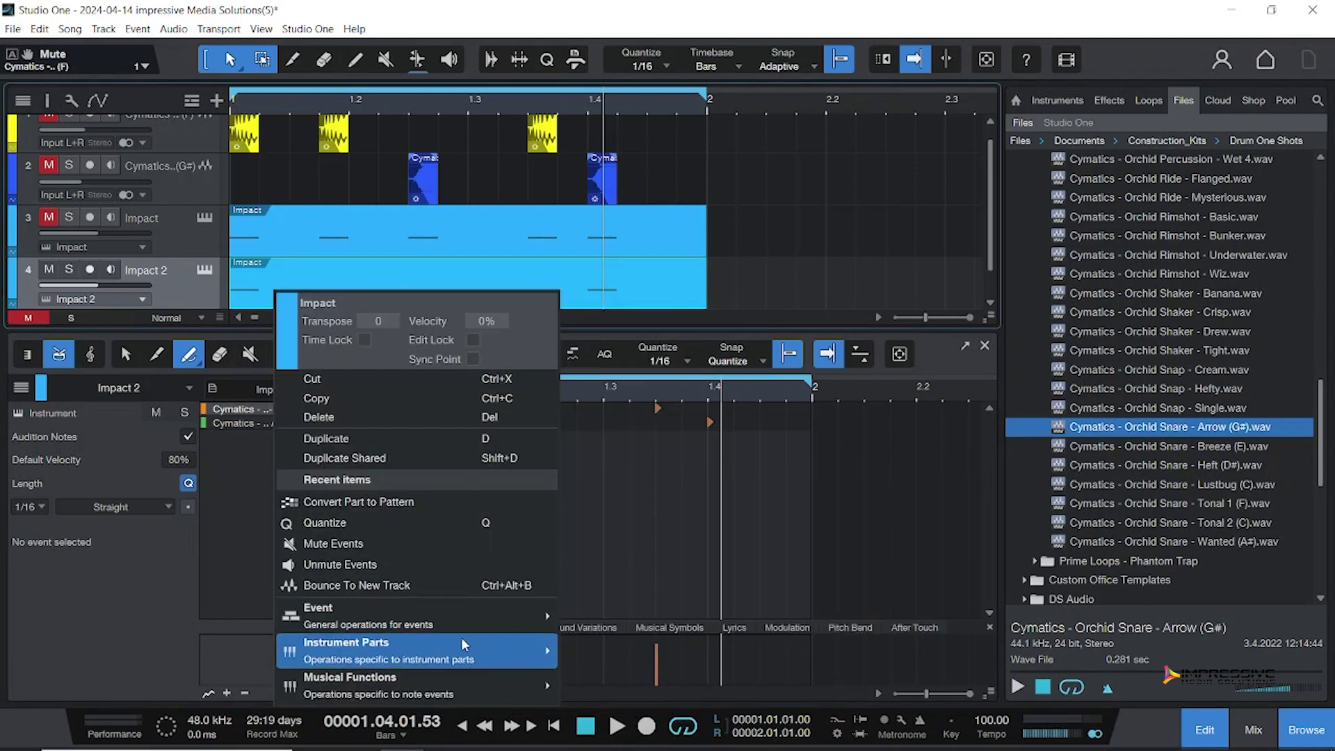
mouse_move(457, 637)
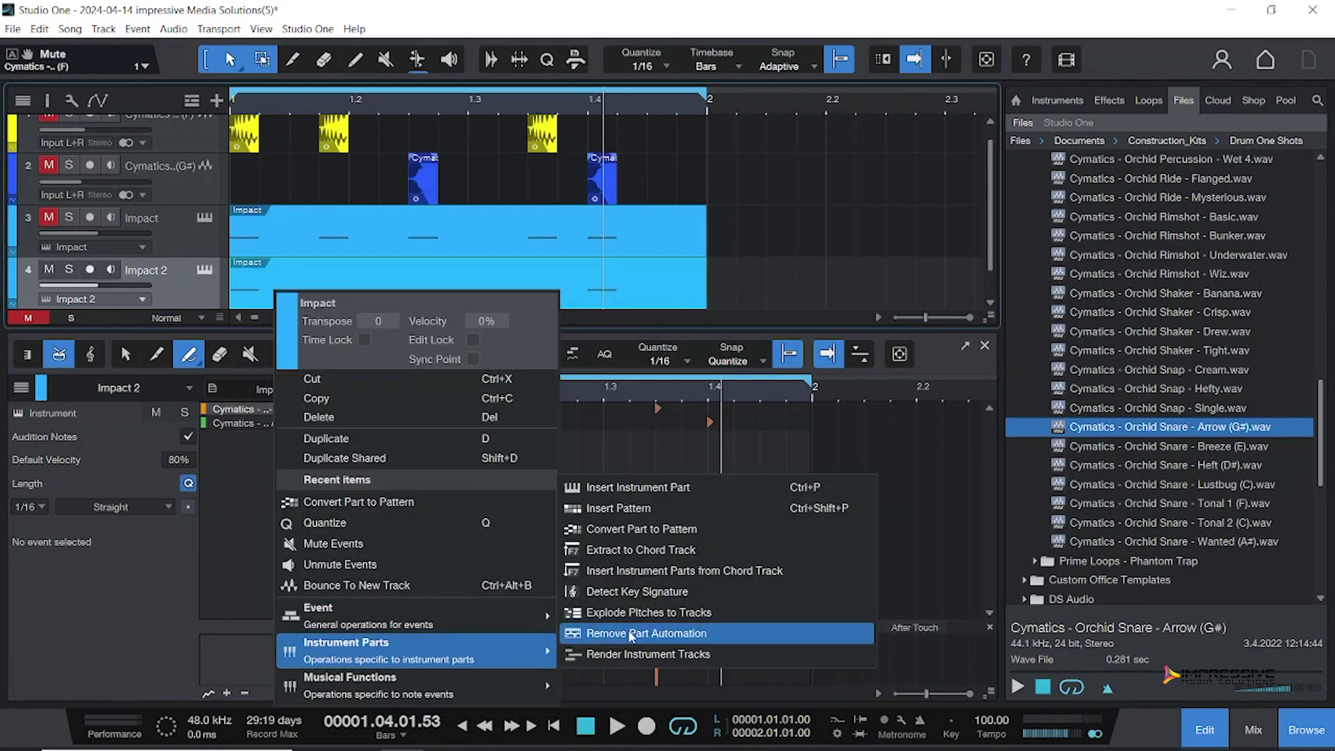
Convert the Impact 2 part to a step pattern and clear kicks 1, 4, 11 and snares 7, 13.
left_click(720, 522)
left_click(299, 415)
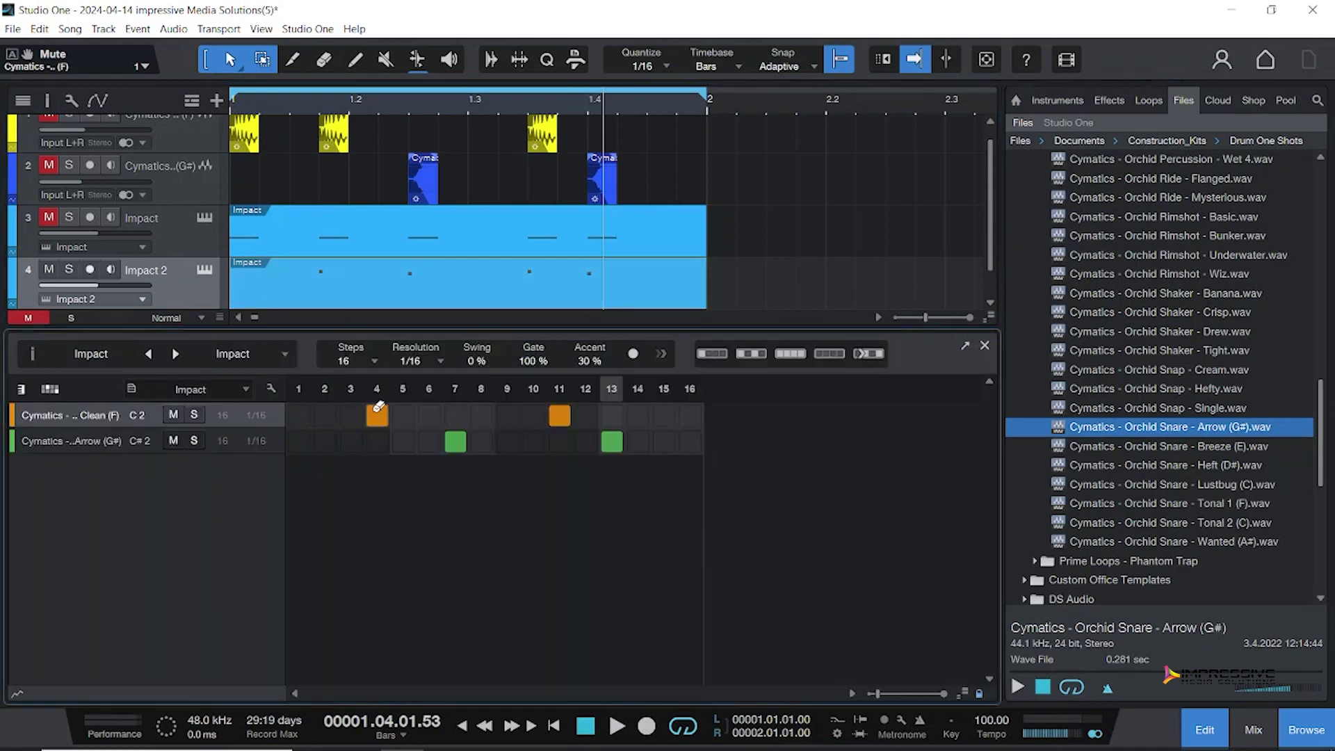
left_click(377, 415)
left_click(455, 442)
left_click(559, 415)
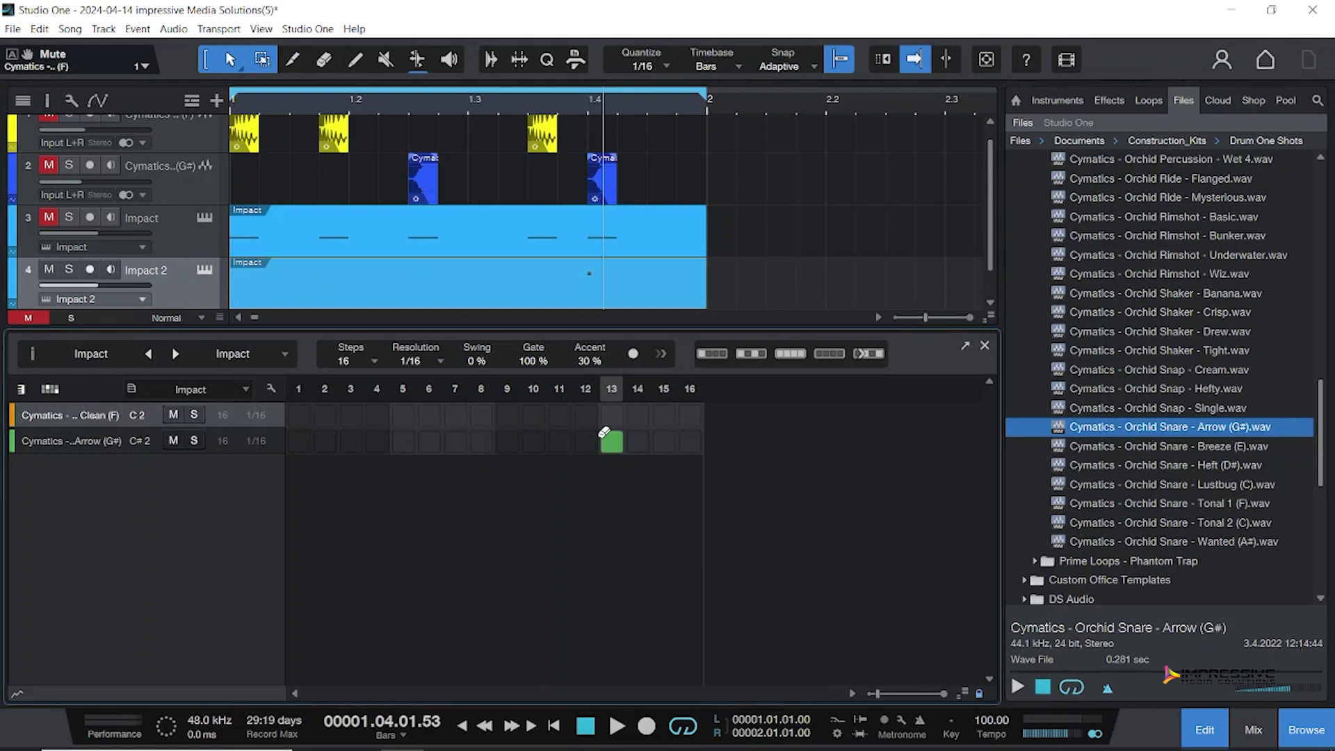
left_click(612, 442)
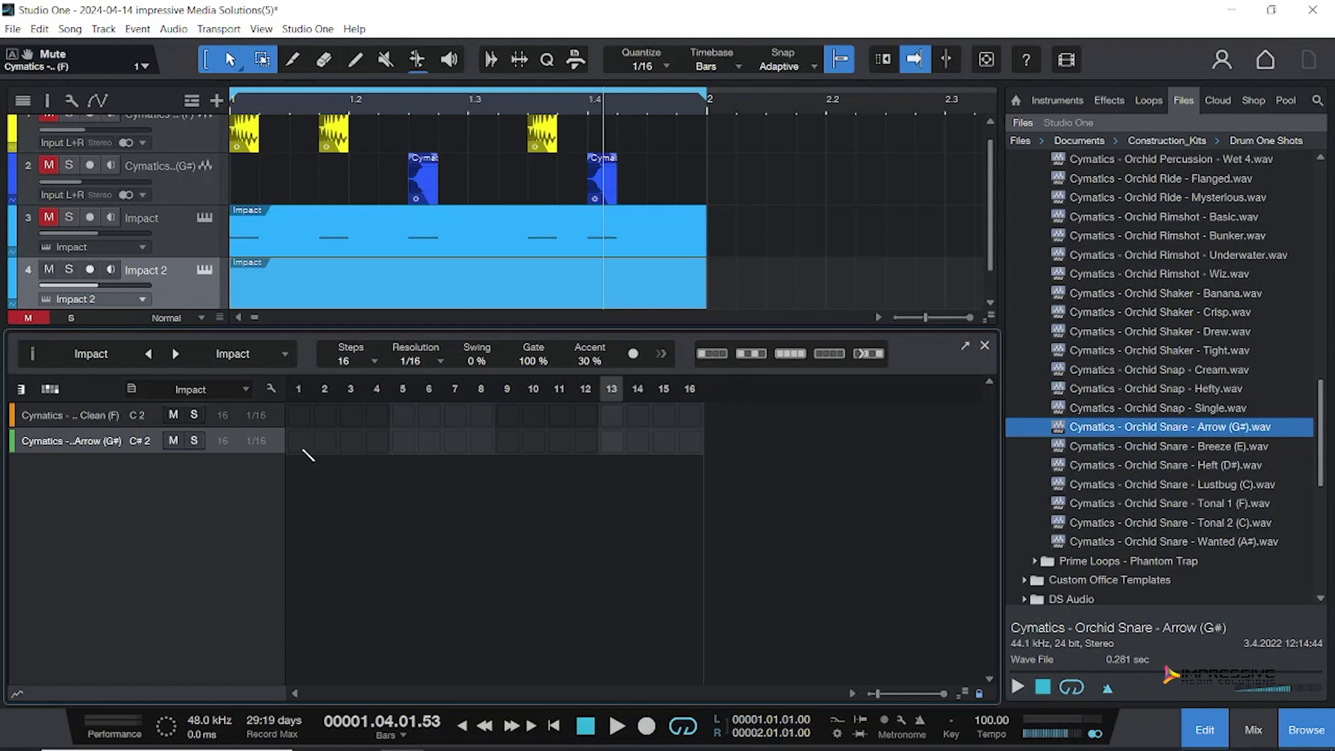
Enter kicks on steps 1, 4 and 11 and Arrow snares on steps 7 and 13.
left_click(306, 413)
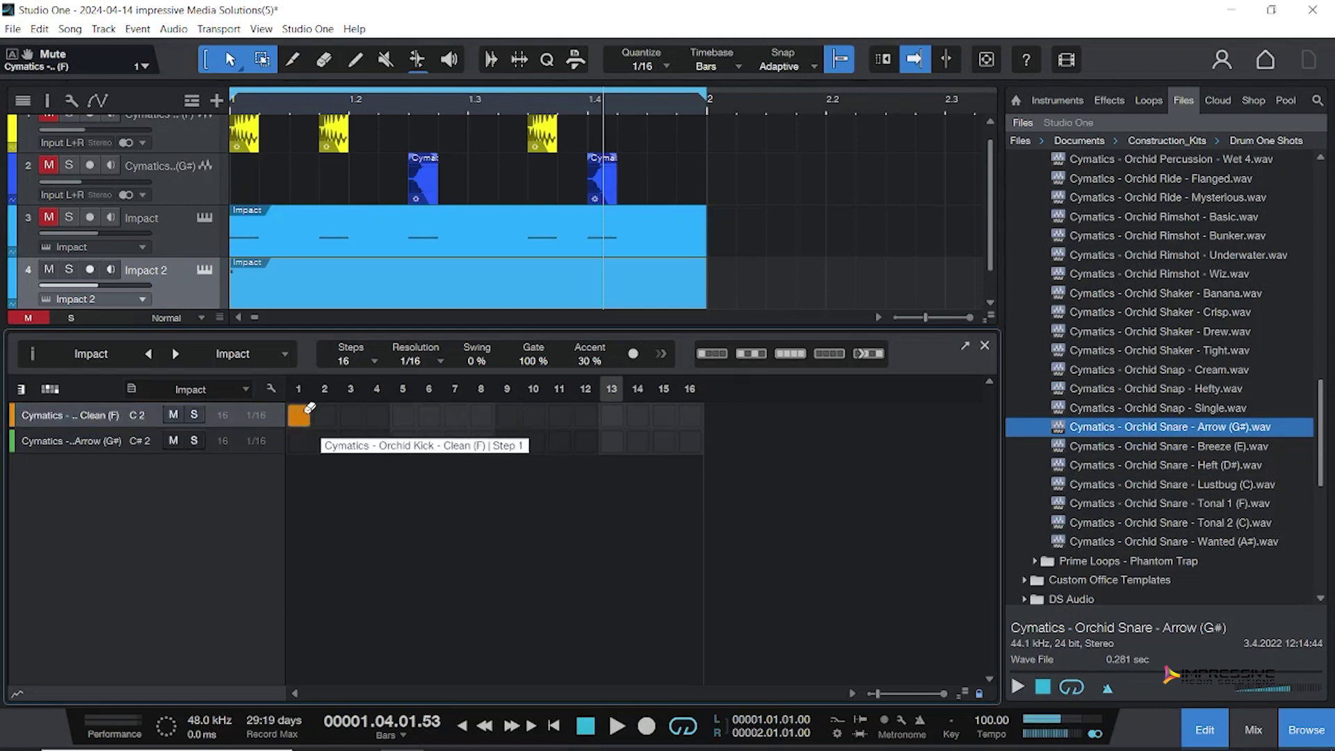
left_click(376, 415)
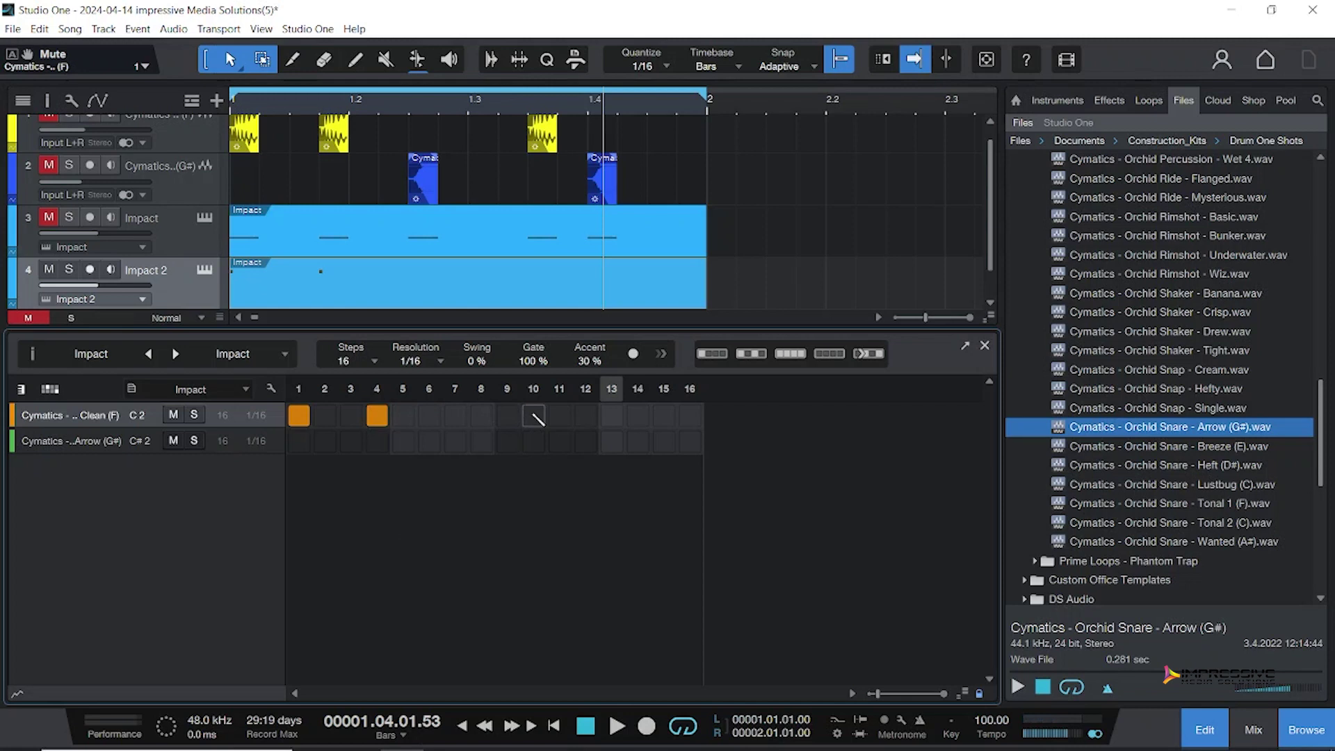
left_click(559, 415)
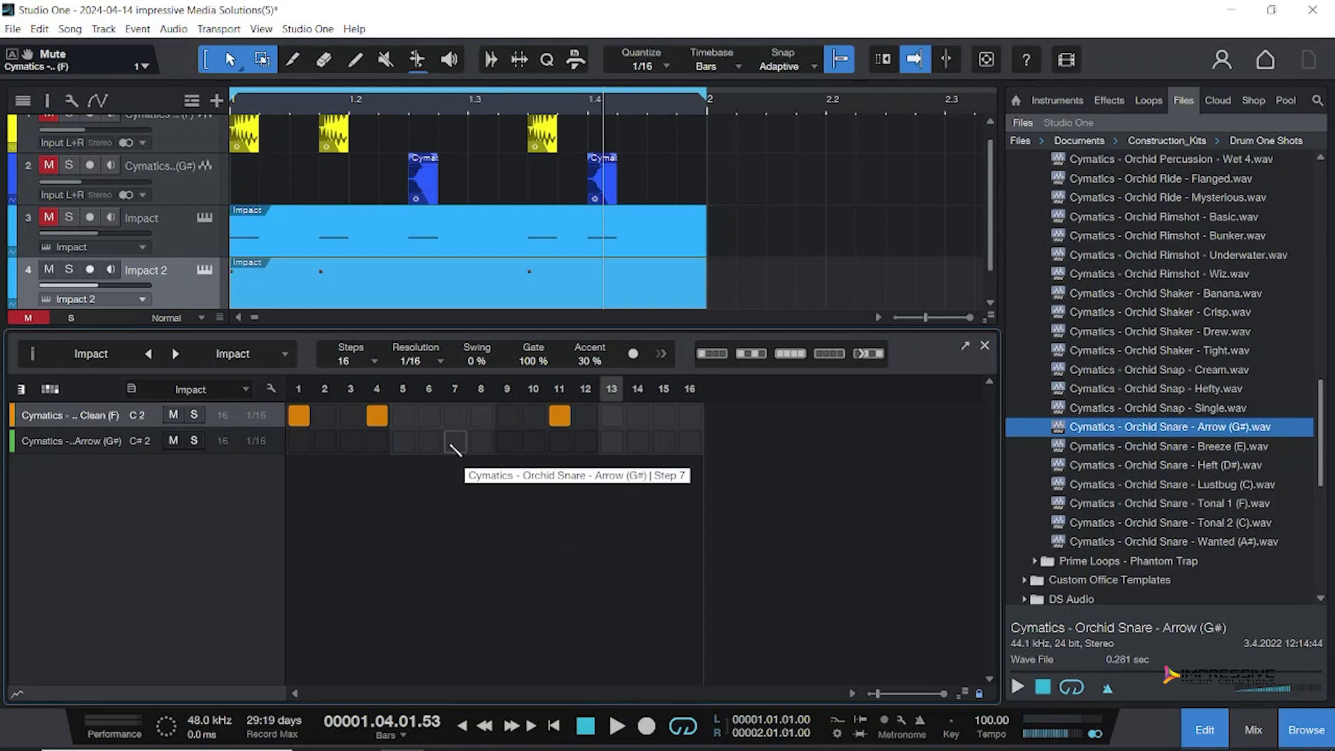
left_click(455, 441)
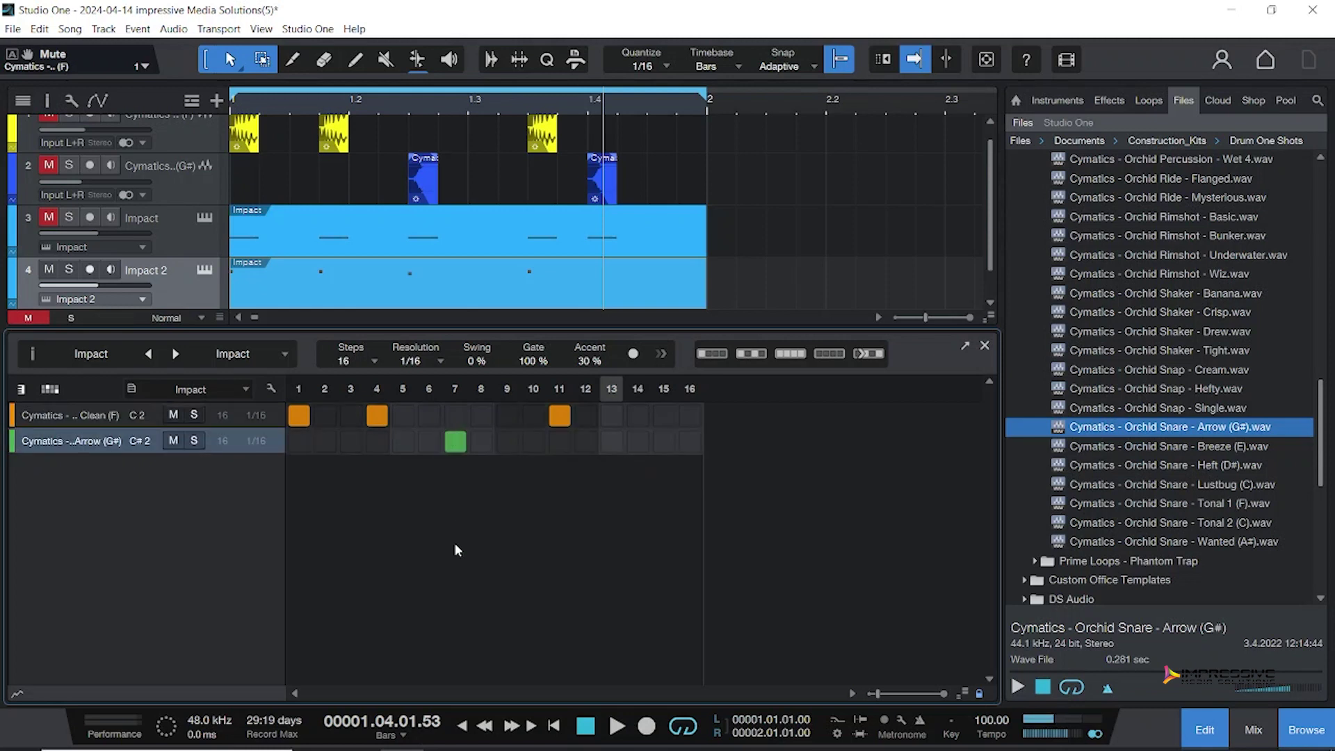
left_click(613, 441)
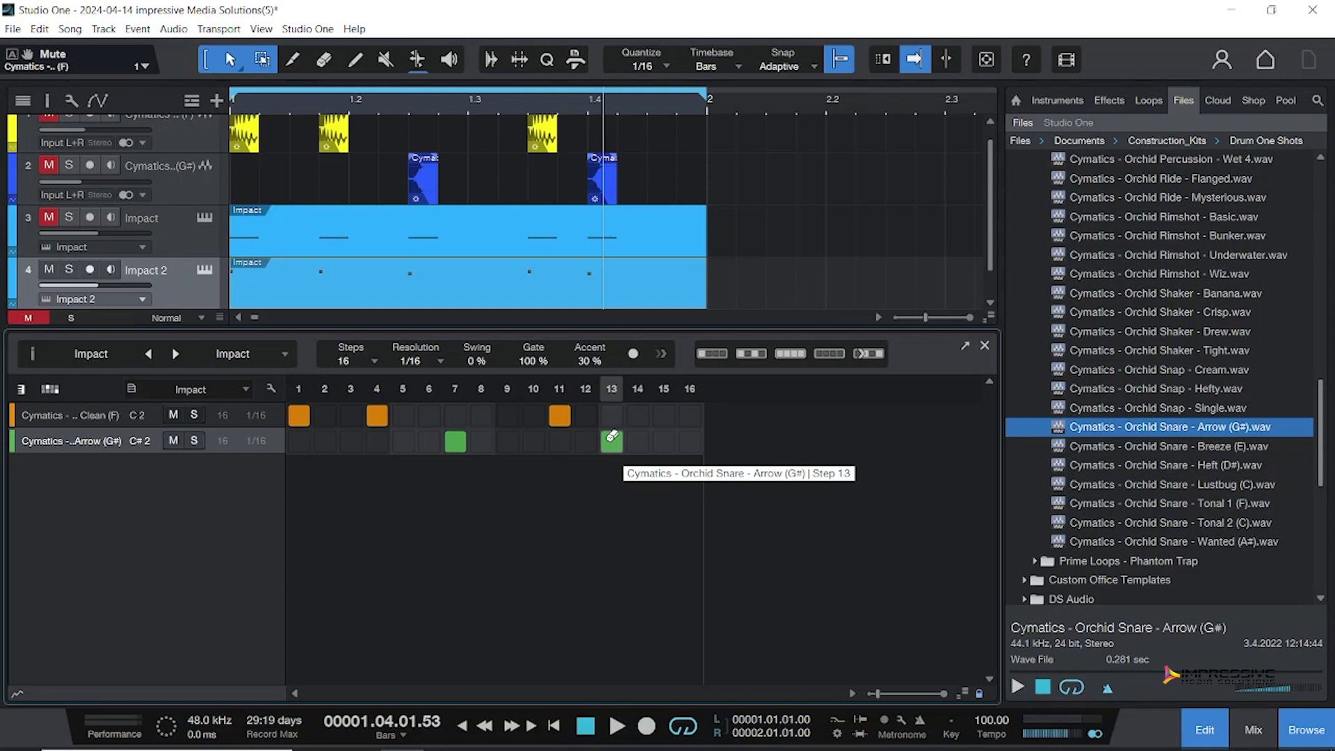
key("space")
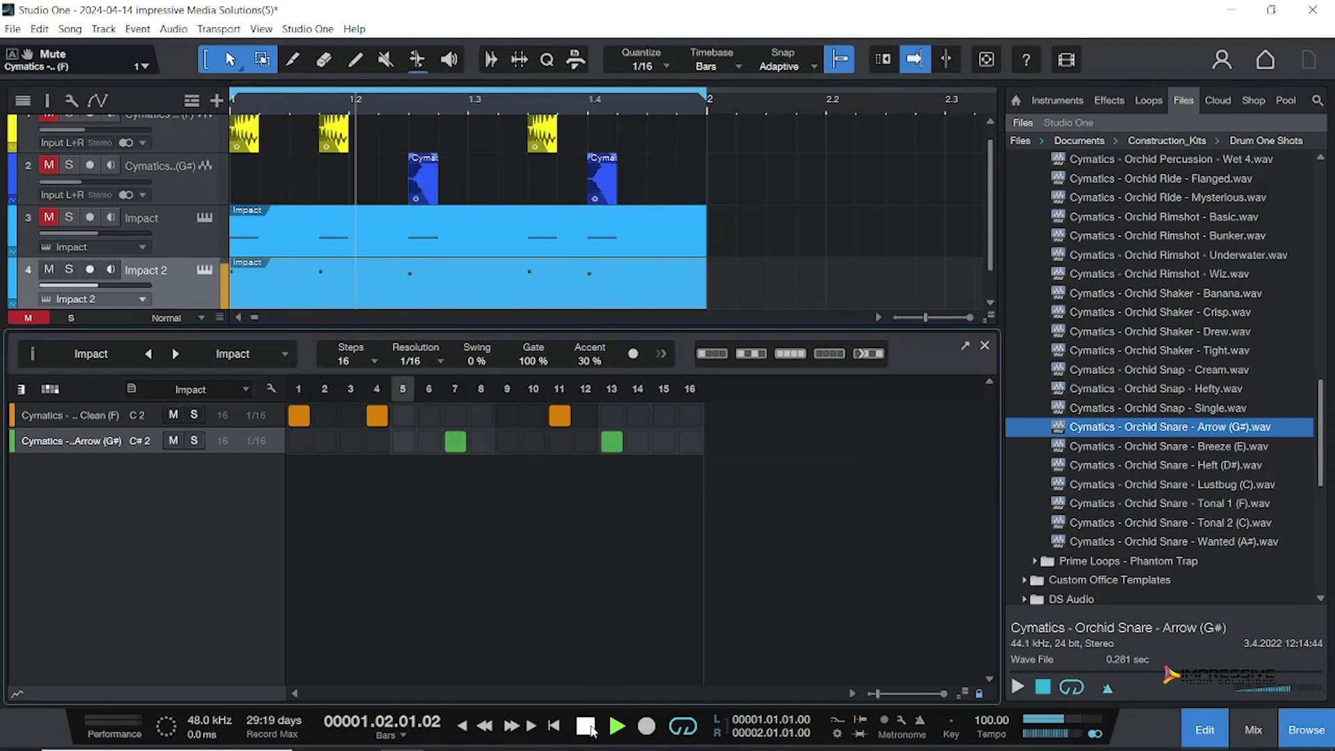
left_click(589, 727)
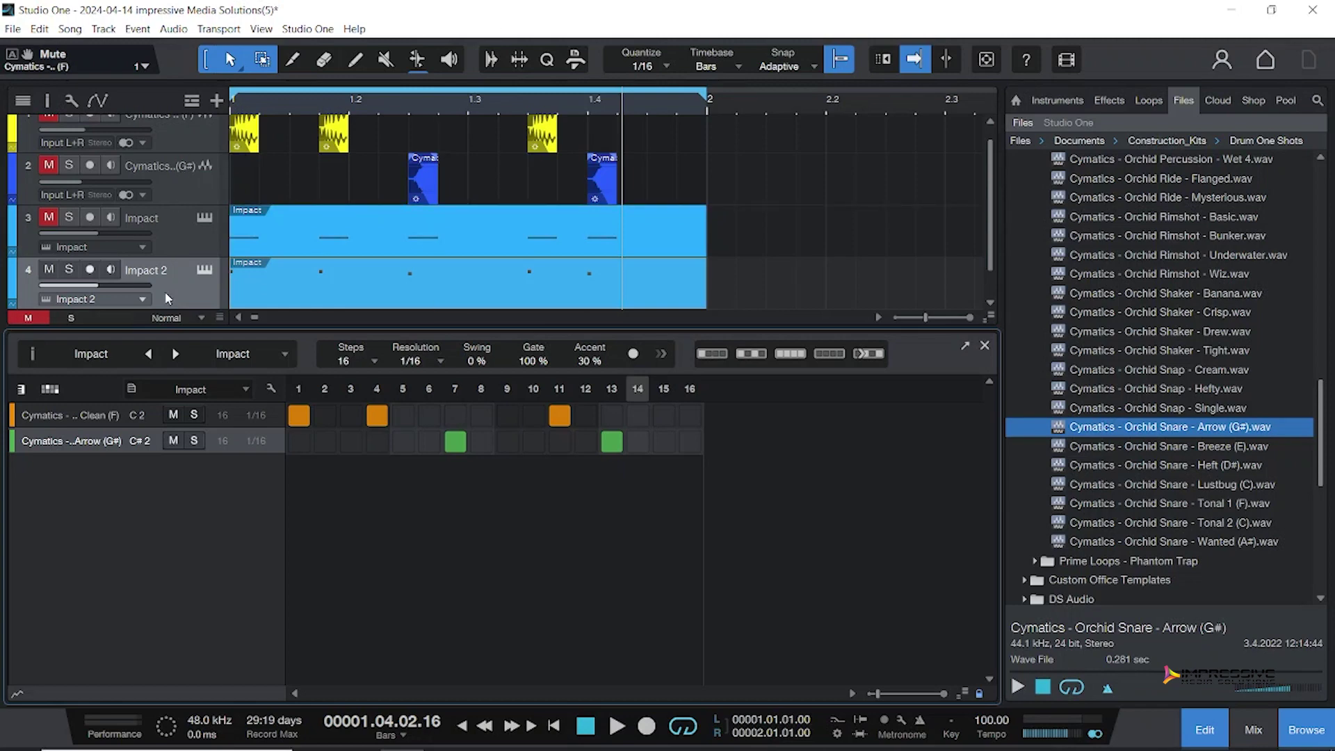
Select the Impact event and close the lower editor panel, leaving only the four-track arrangement.
left_click(341, 249)
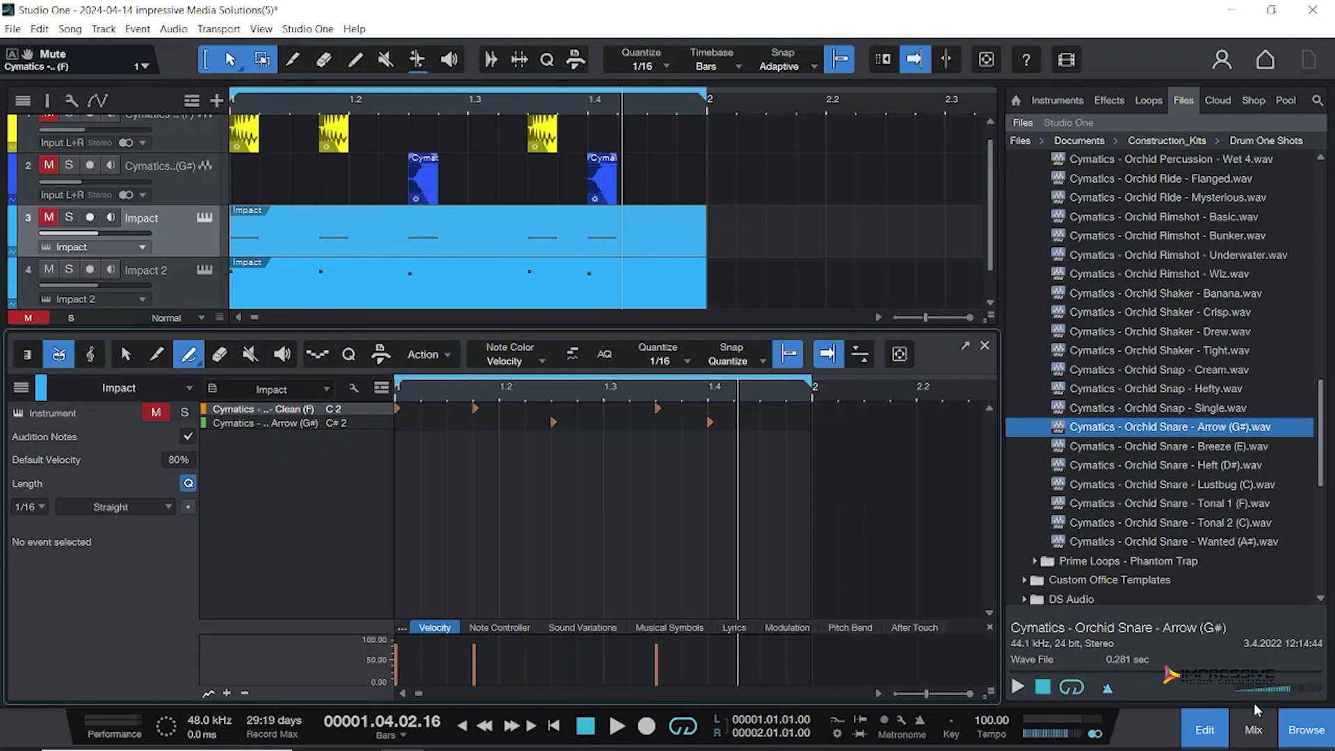
left_click(1197, 727)
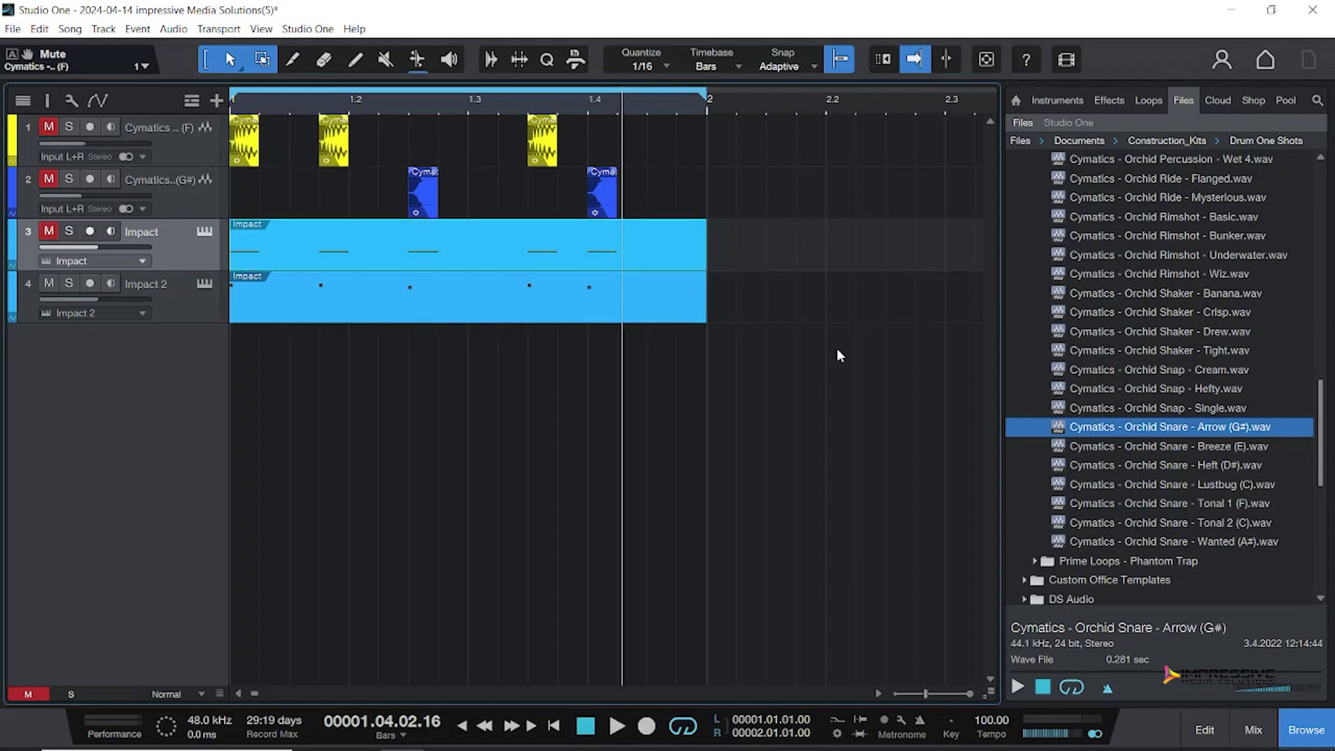
Open Impact 2's Impact XT and load Orchid Rimshot - Basic onto pad C#2.
left_click(204, 231)
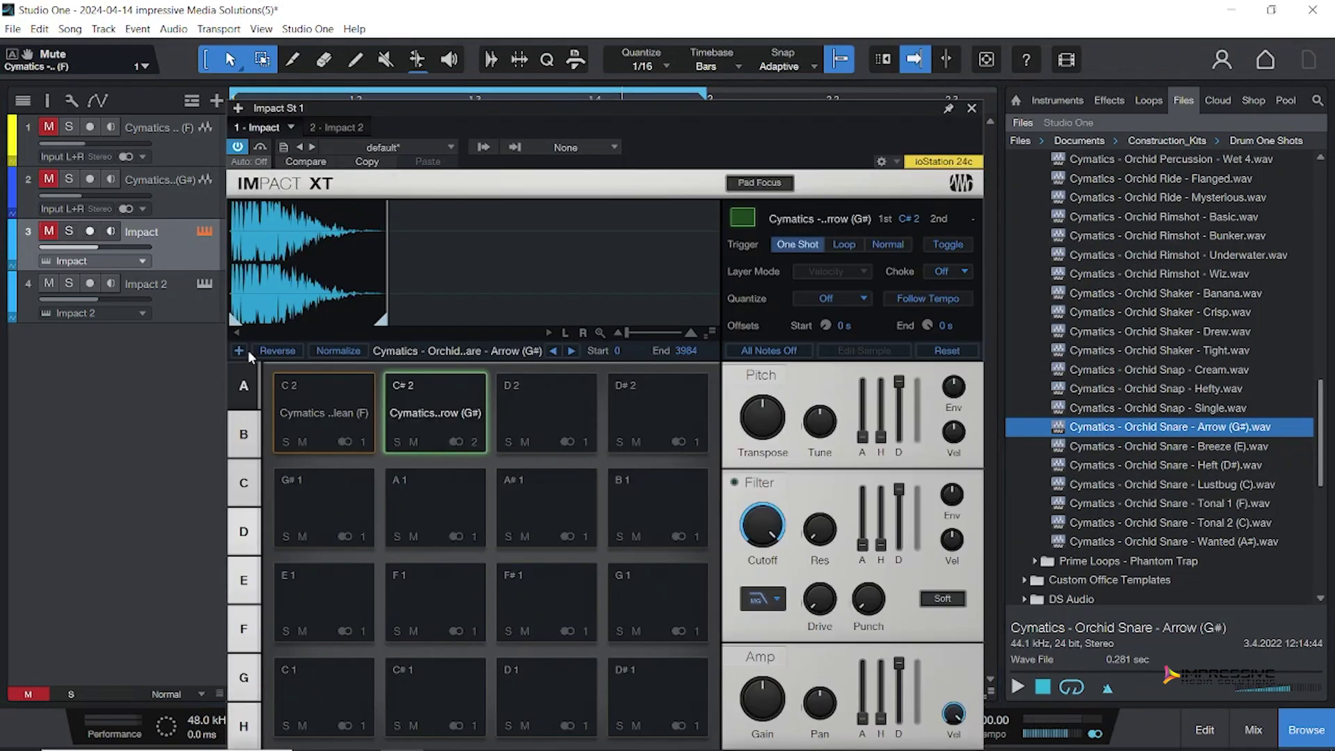
left_click(971, 109)
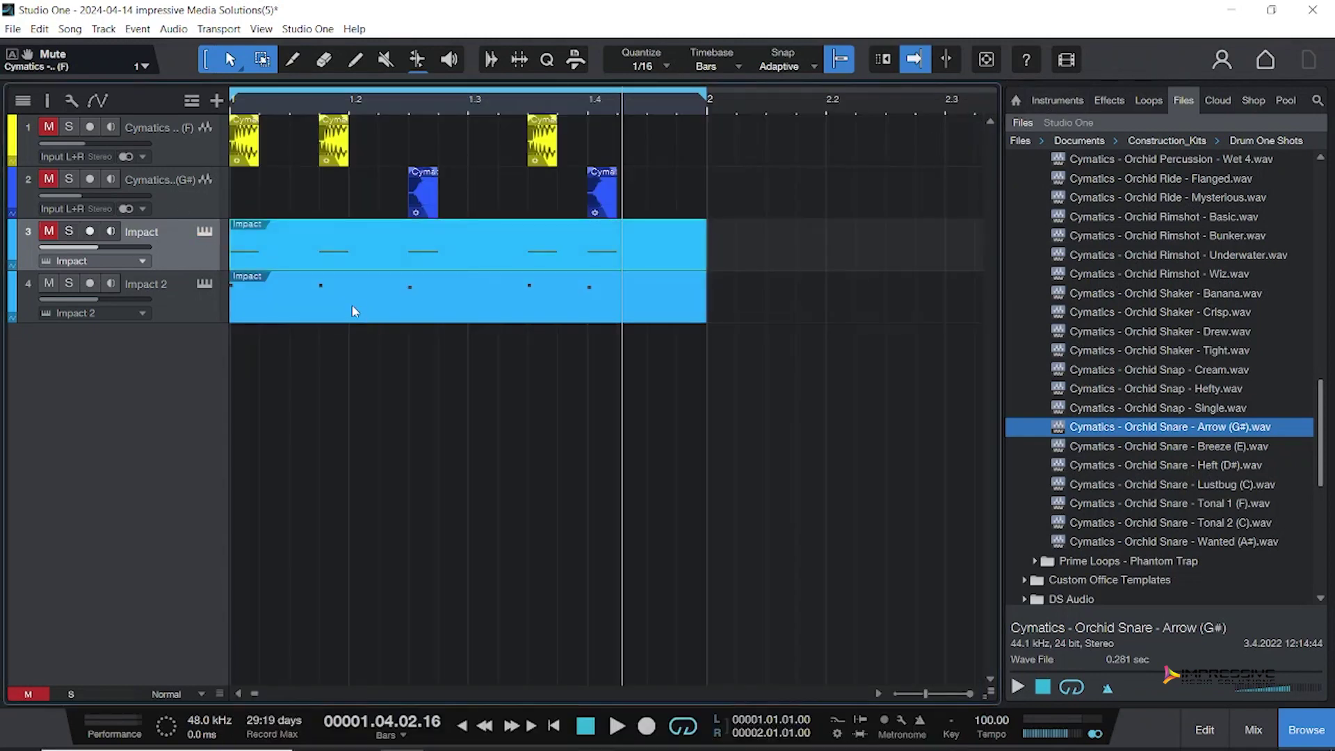
left_click(204, 283)
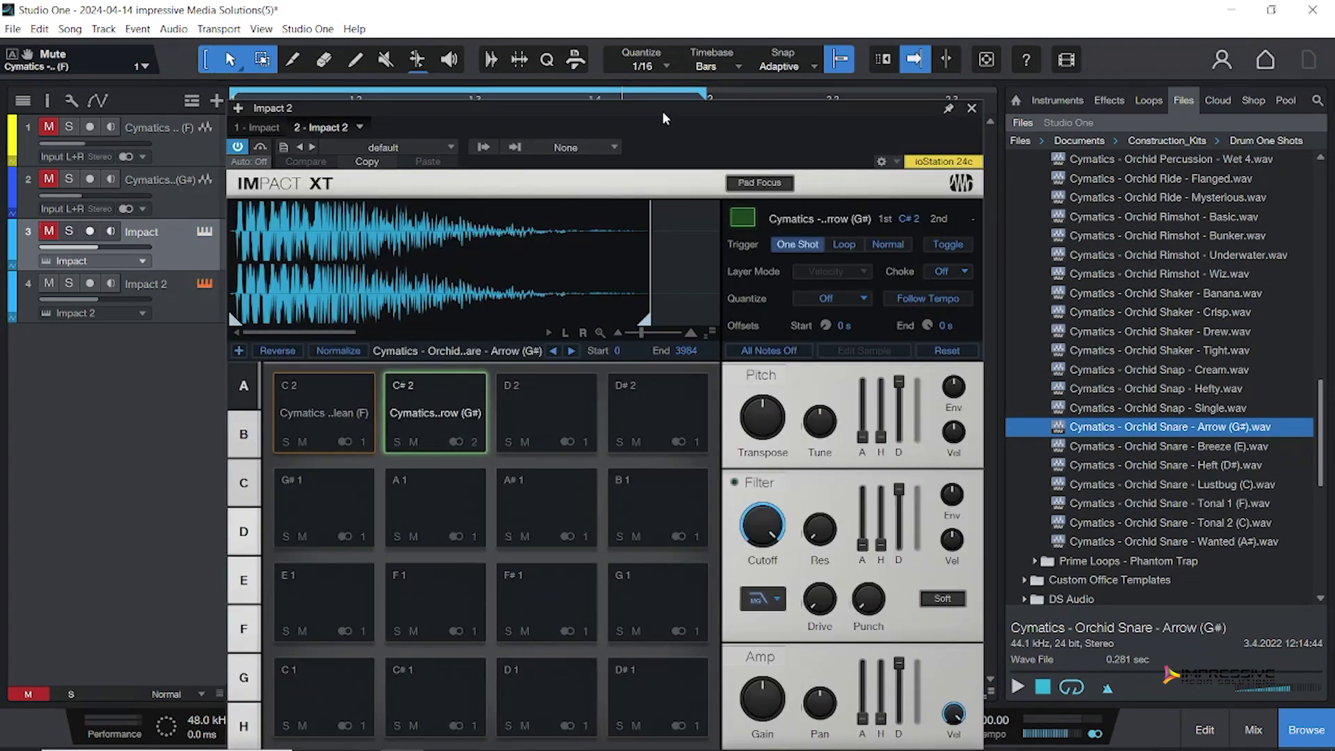
left_click_drag(664, 111, 598, 80)
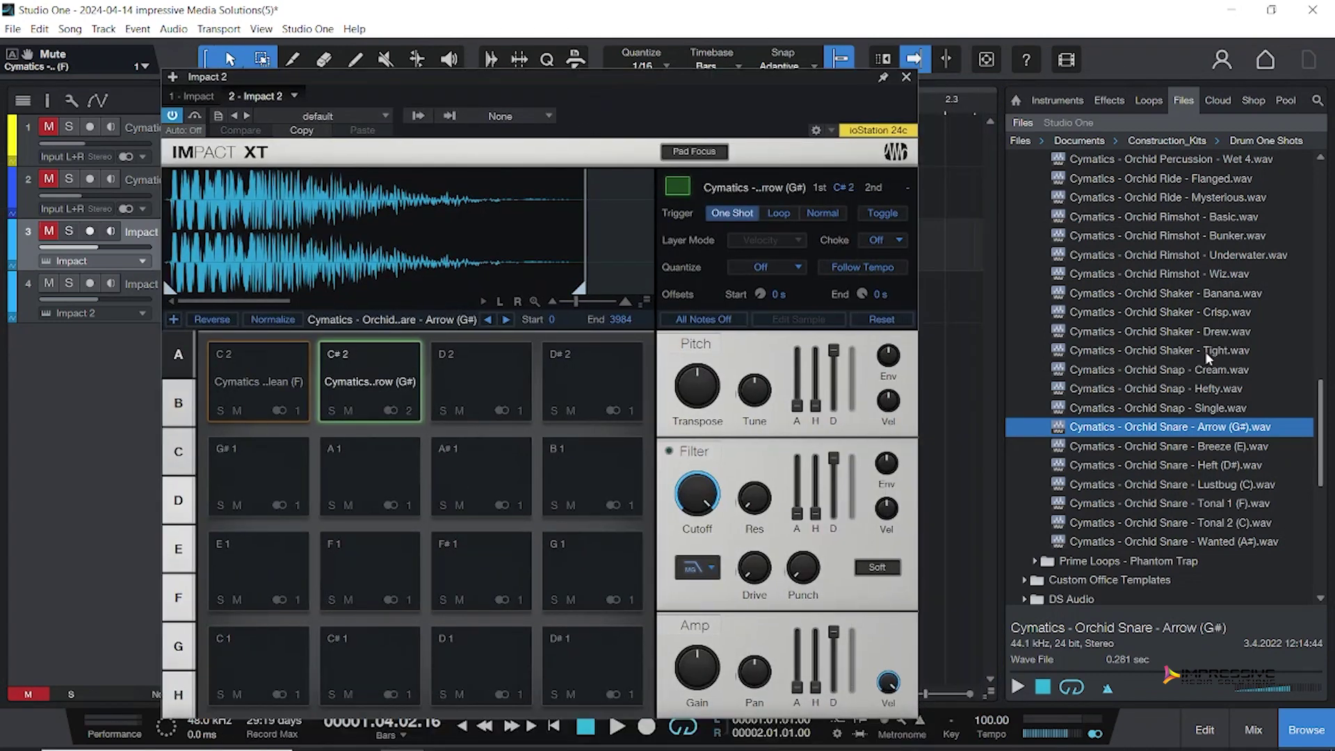
scroll(1197, 360, "up", 3)
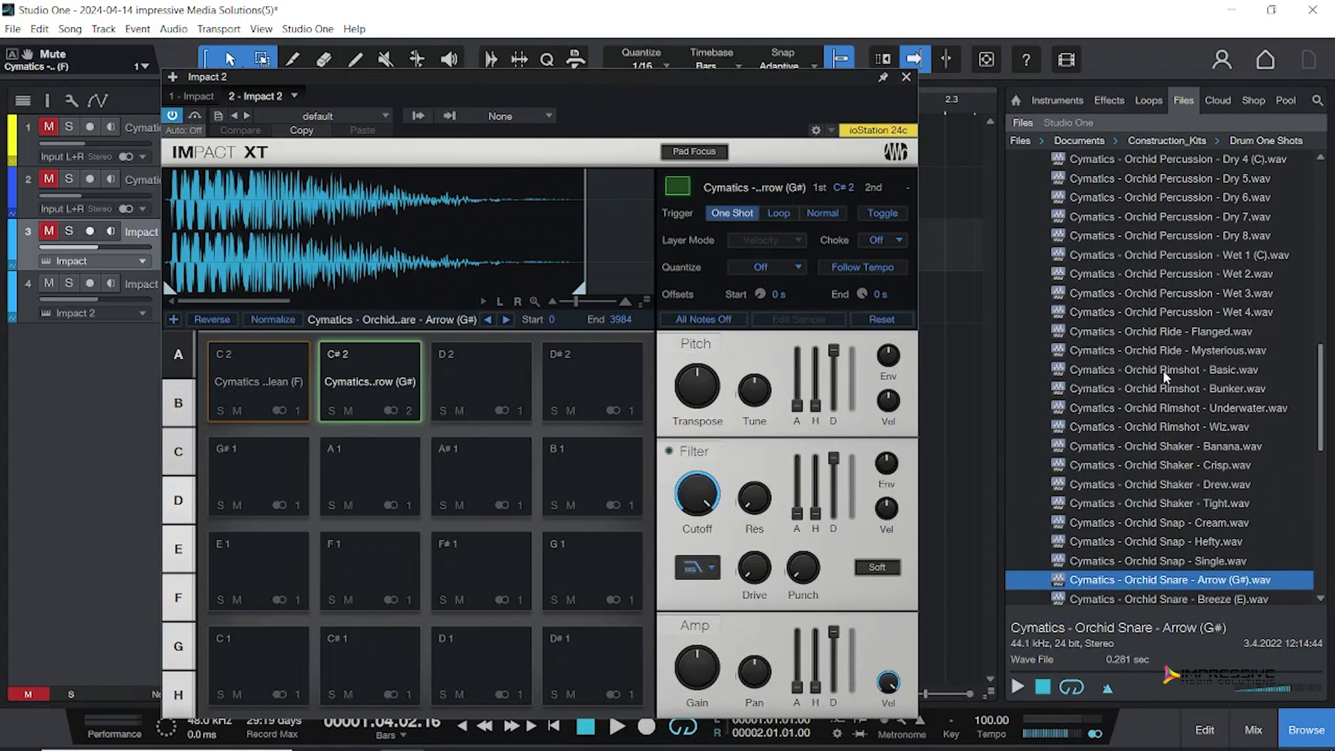
left_click_drag(1178, 370, 383, 376)
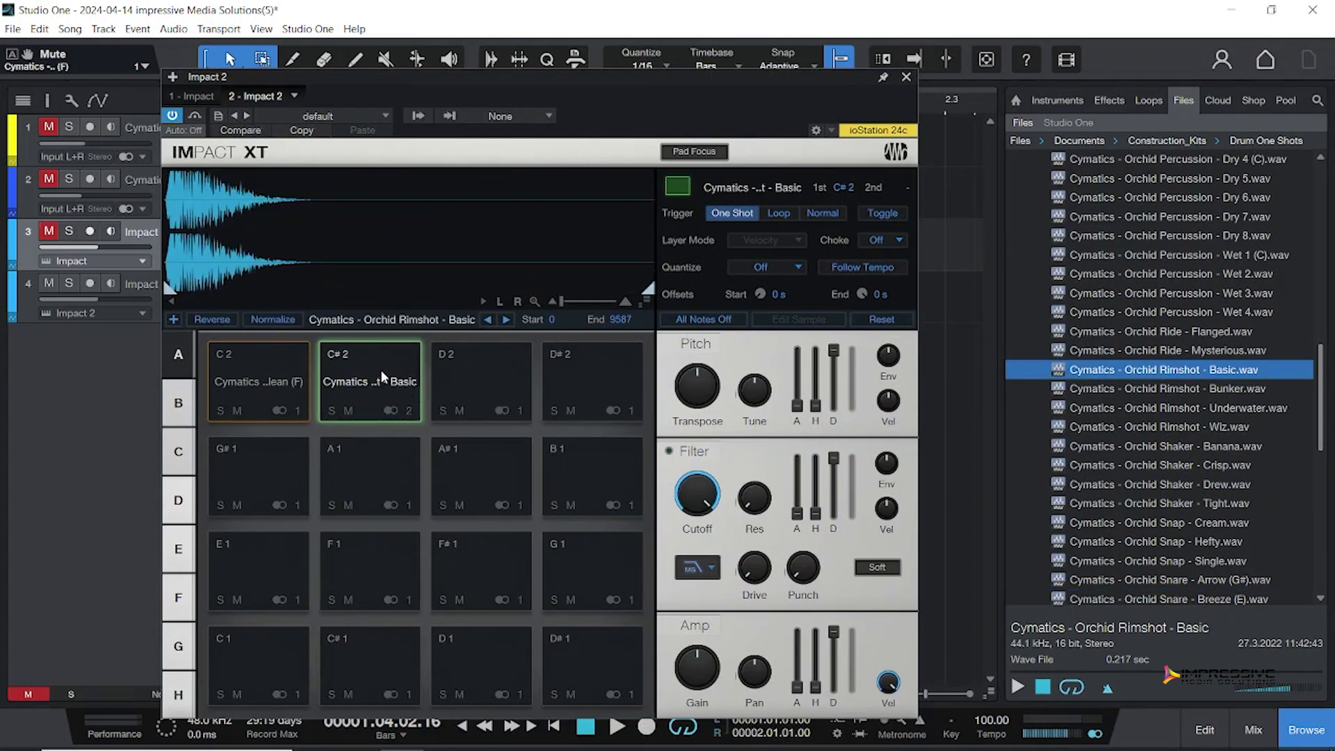
Trim the rimshot sample's end point shorter, to 3147.
left_click_drag(365, 75, 564, 76)
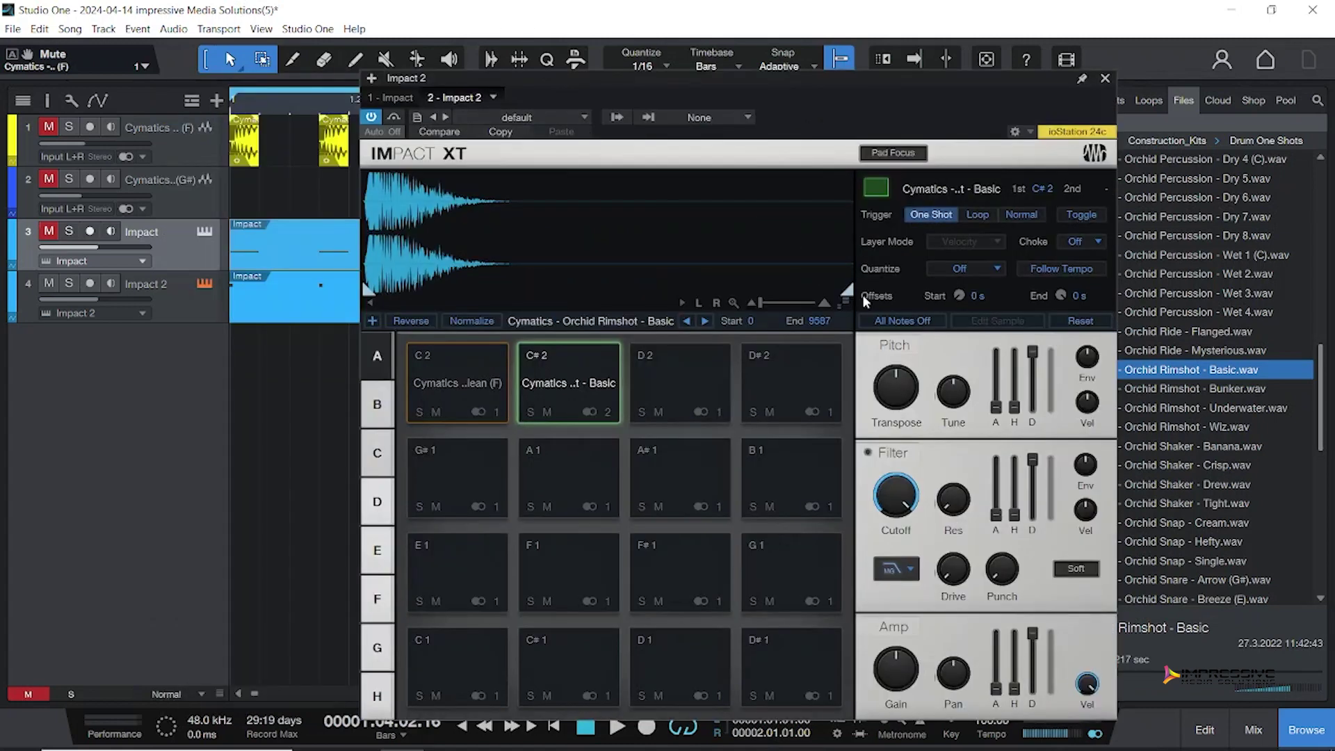
left_click_drag(846, 290, 518, 291)
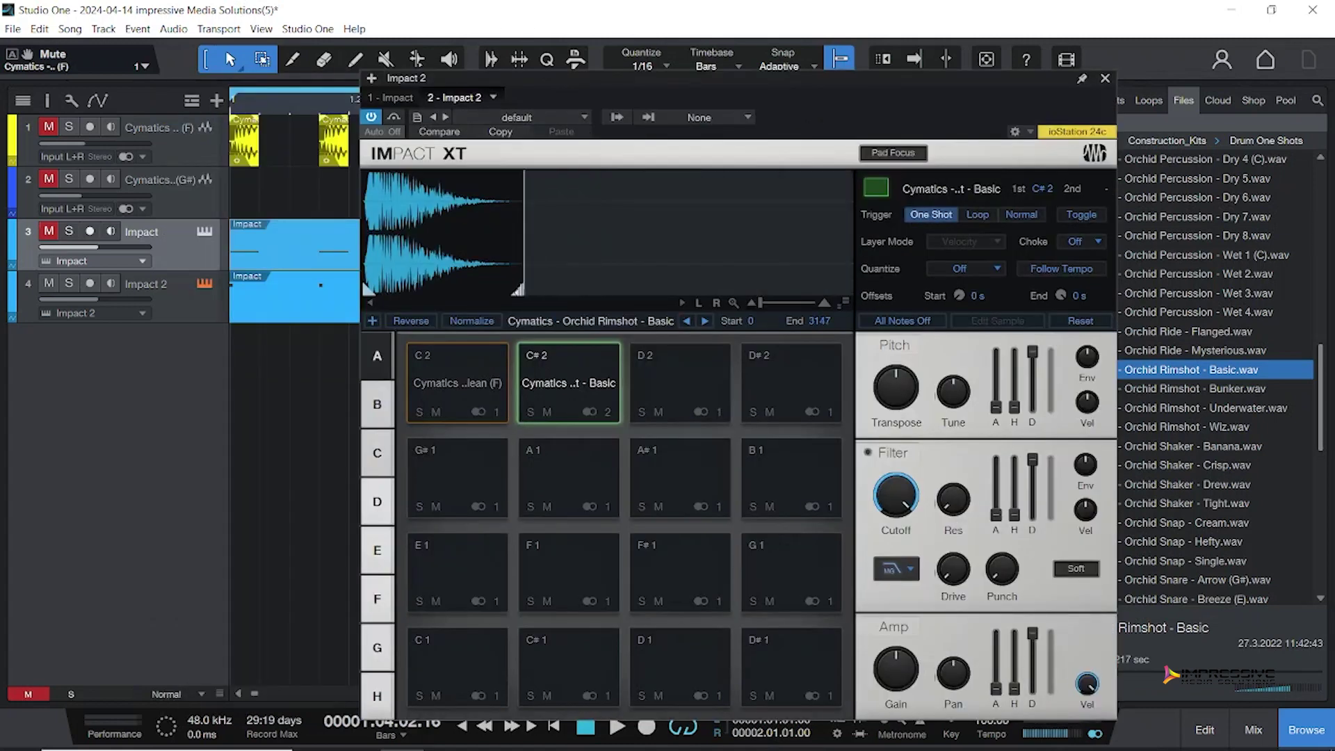
double_click(320, 299)
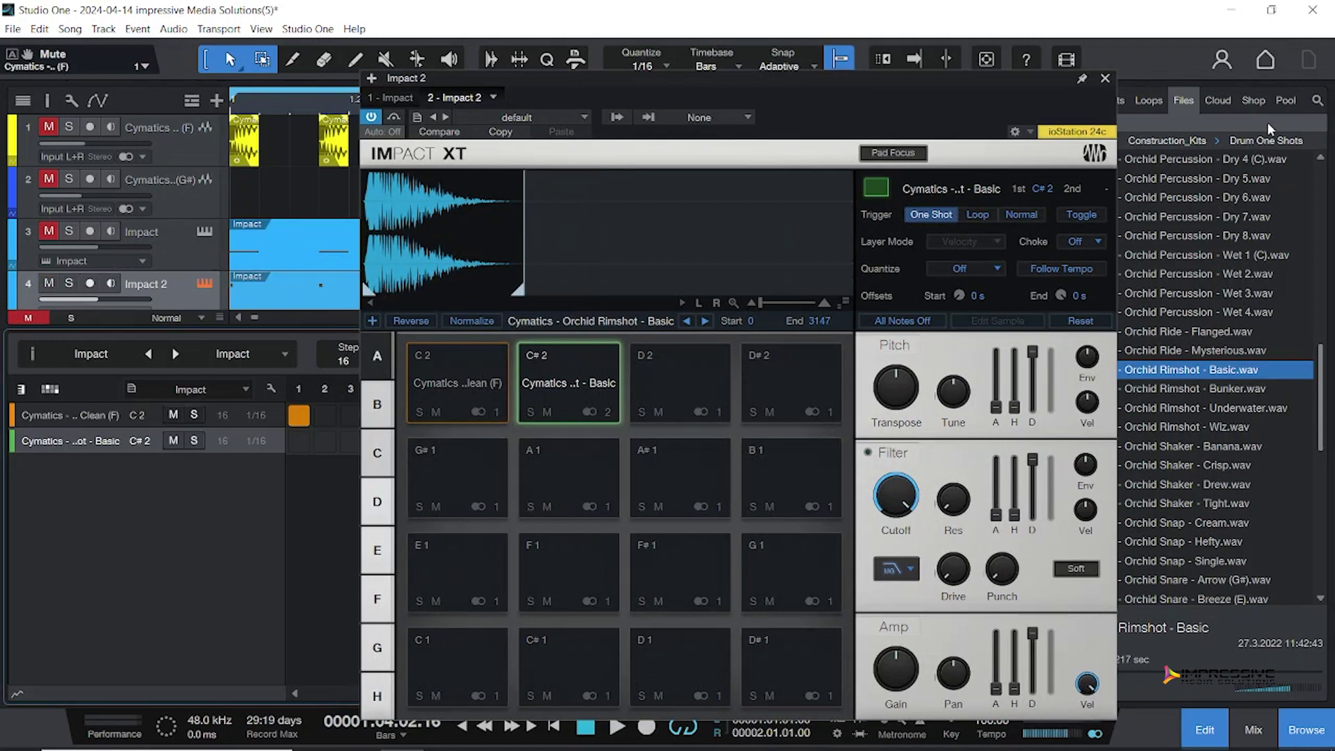
left_click(1105, 78)
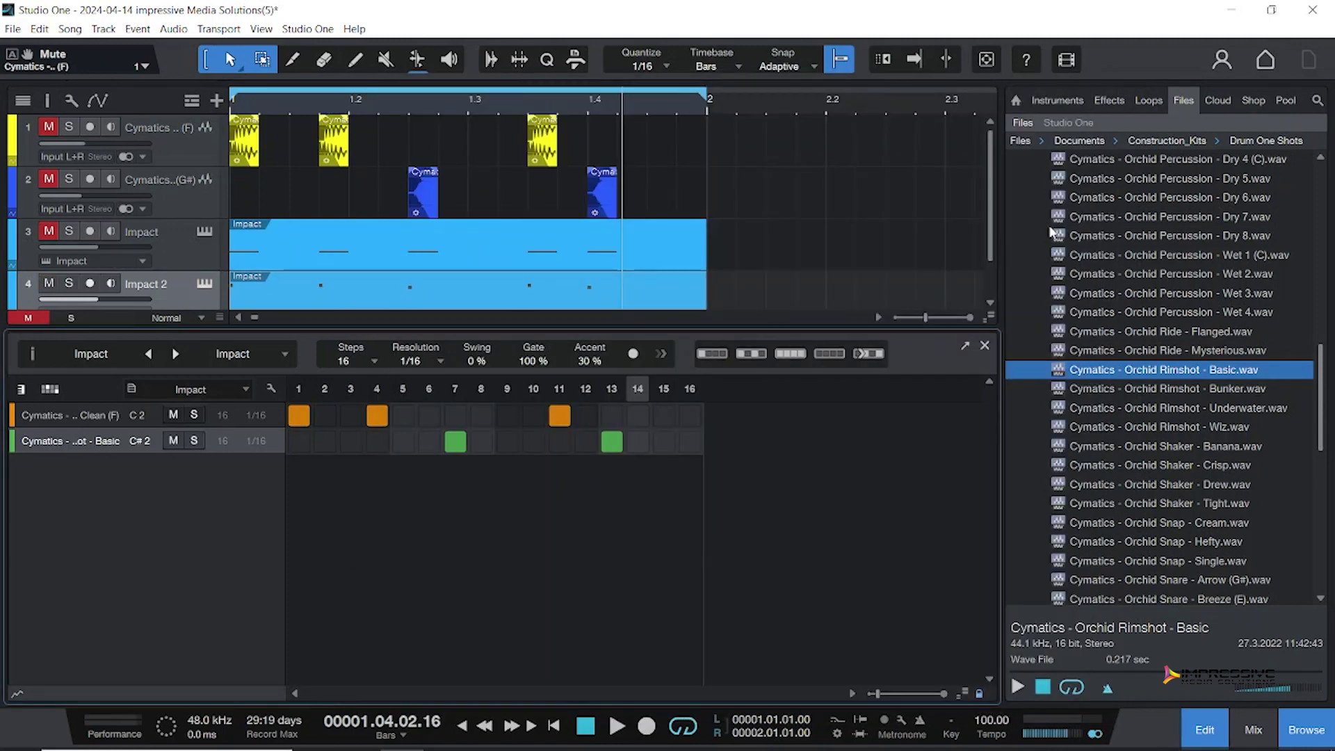
key("space")
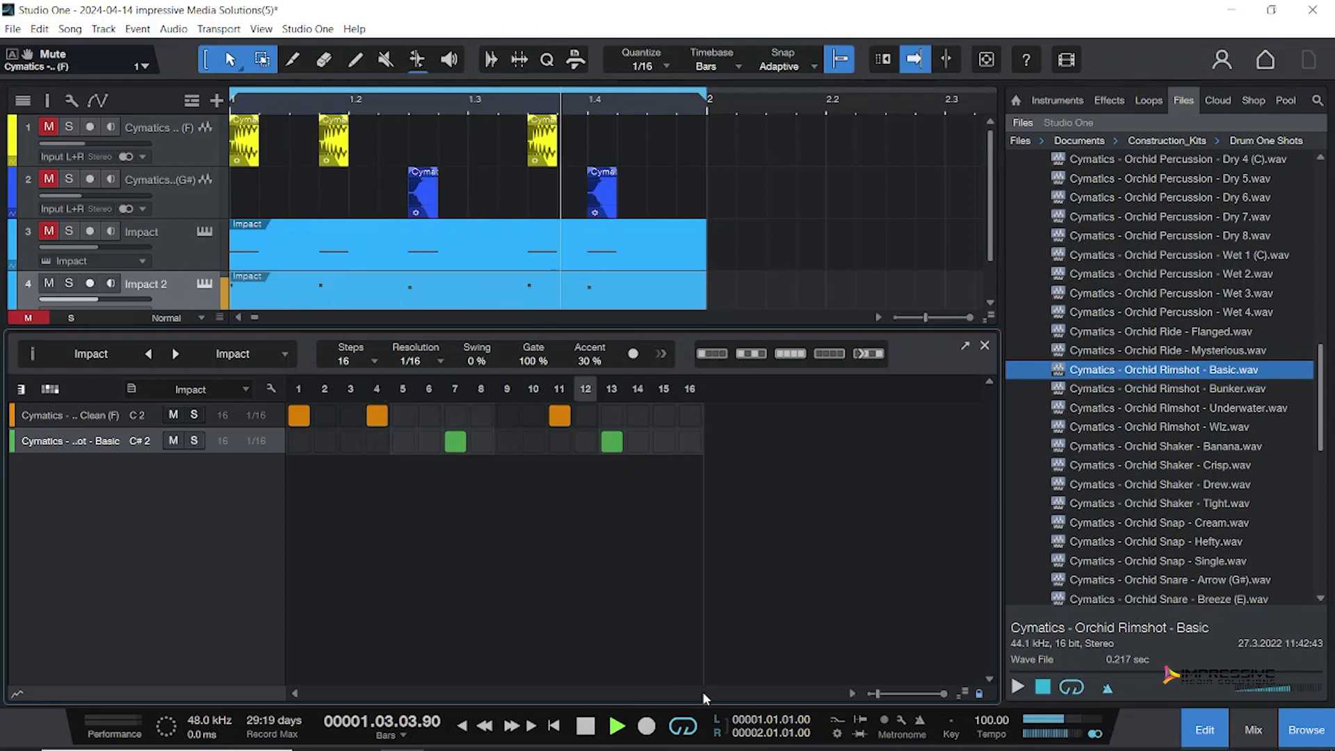
key("space")
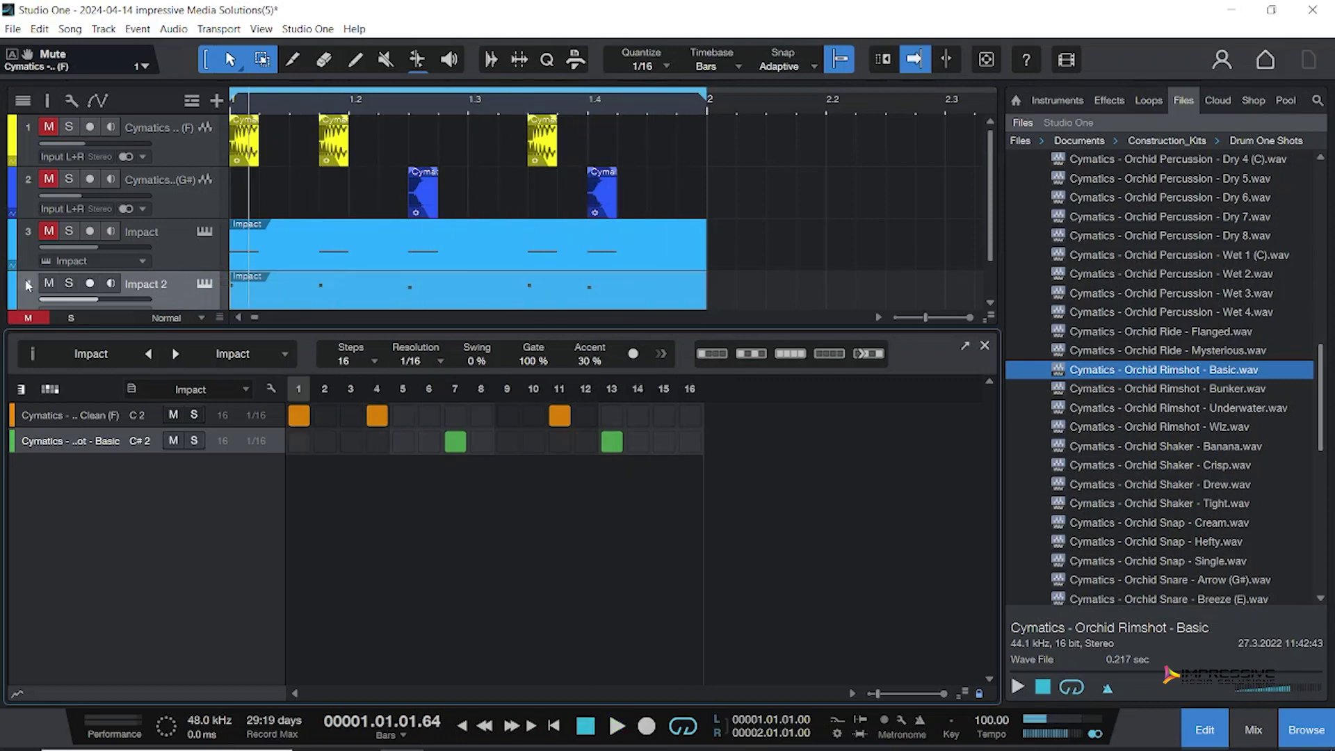
Mute Impact 2, put Orchid Rimshot - Basic on the Impact track's pad C#2, and unmute Impact.
left_click(49, 283)
left_click(205, 231)
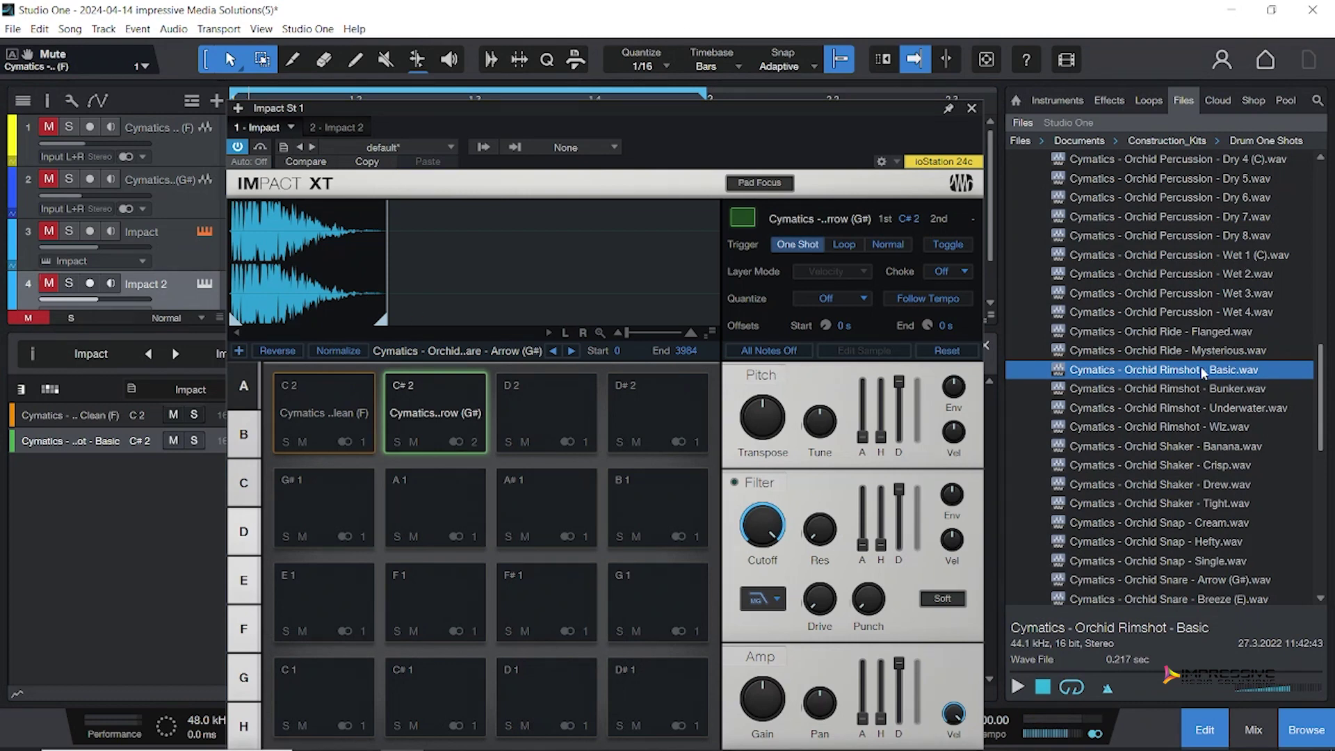
left_click_drag(1201, 369, 445, 417)
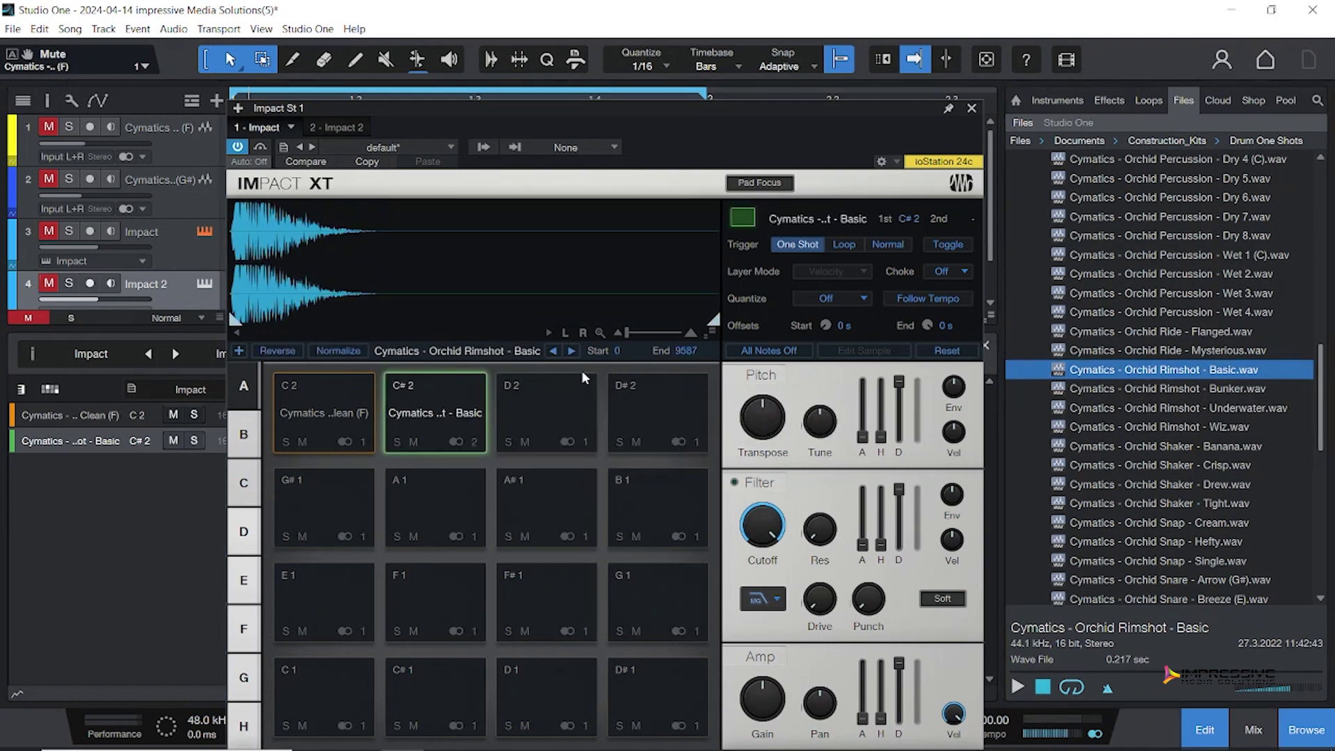
left_click(971, 108)
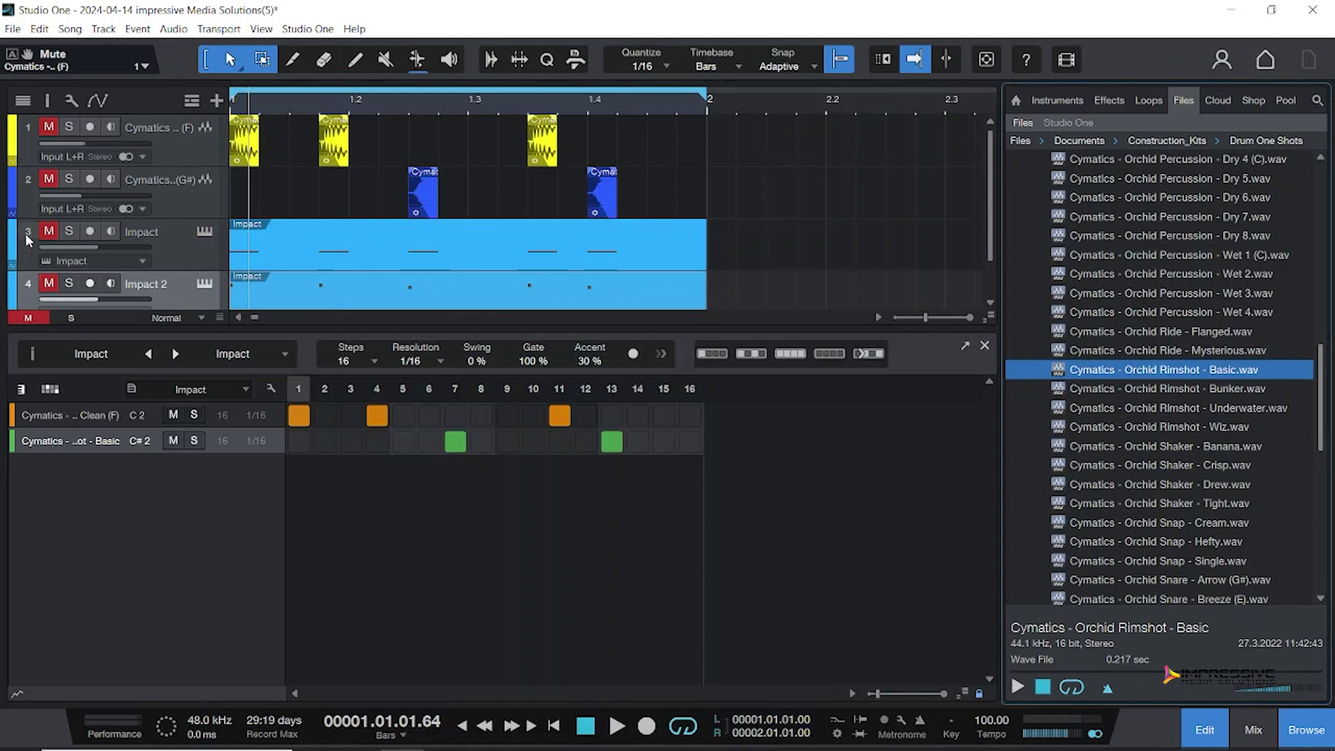
left_click(48, 231)
double_click(394, 261)
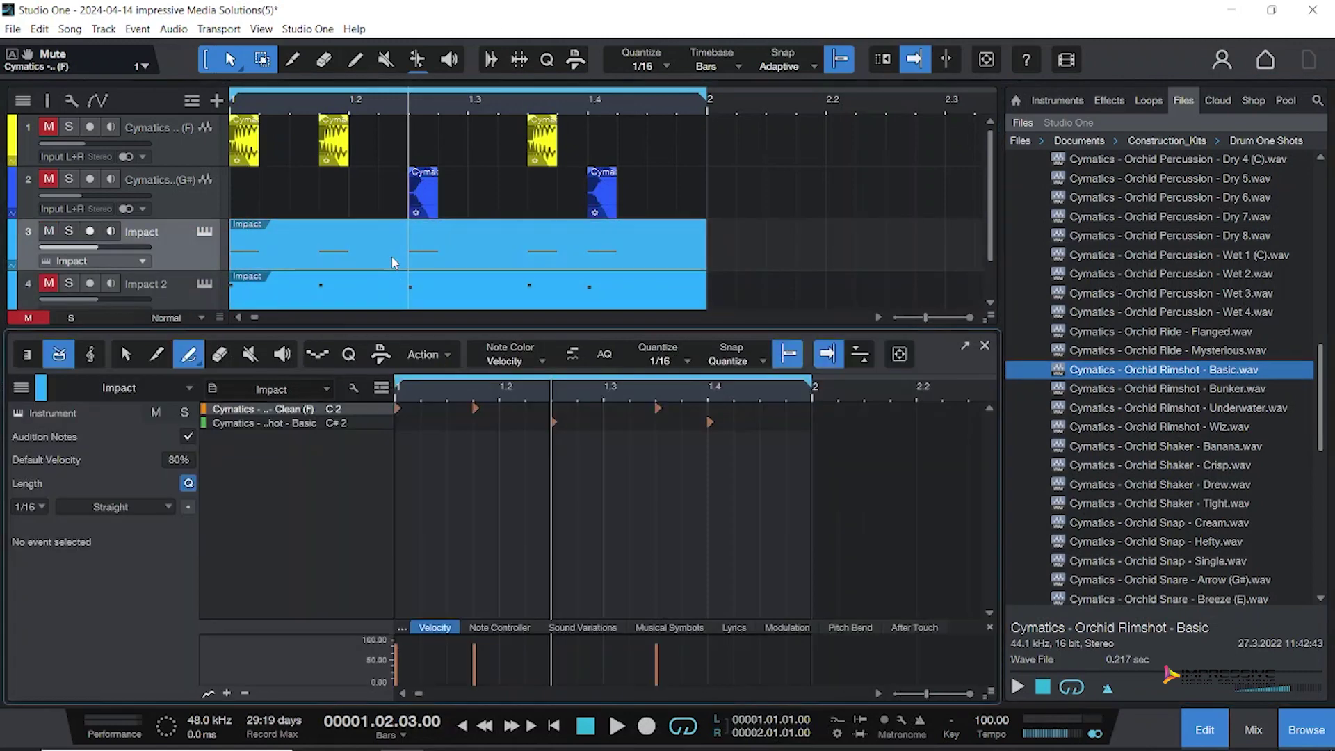
key("space")
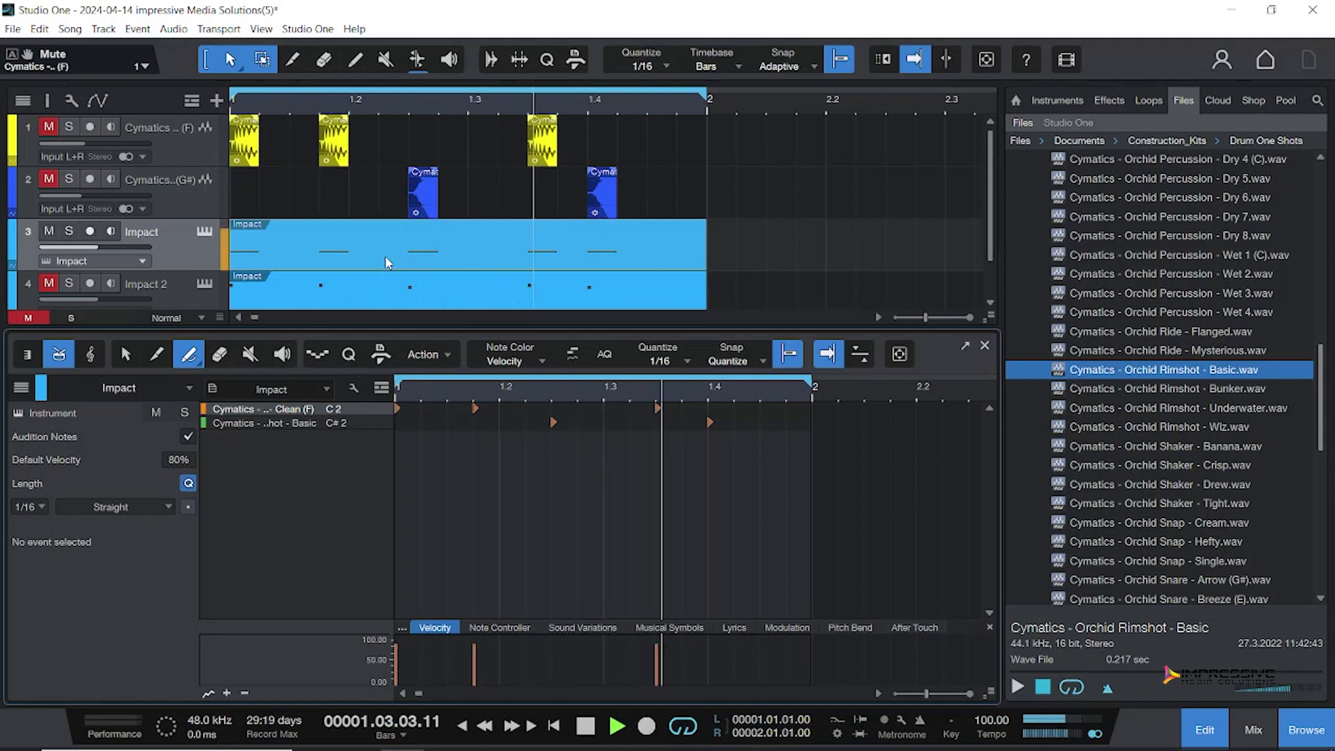
left_click(596, 723)
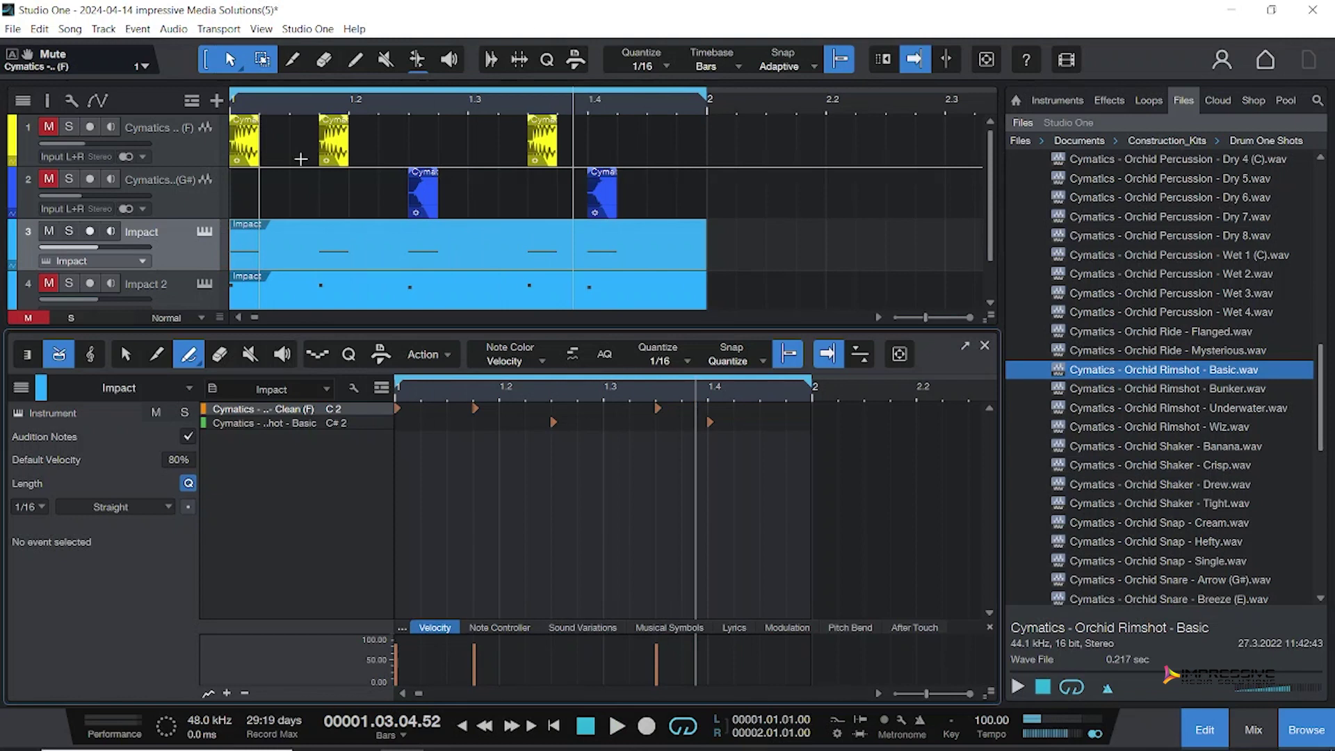